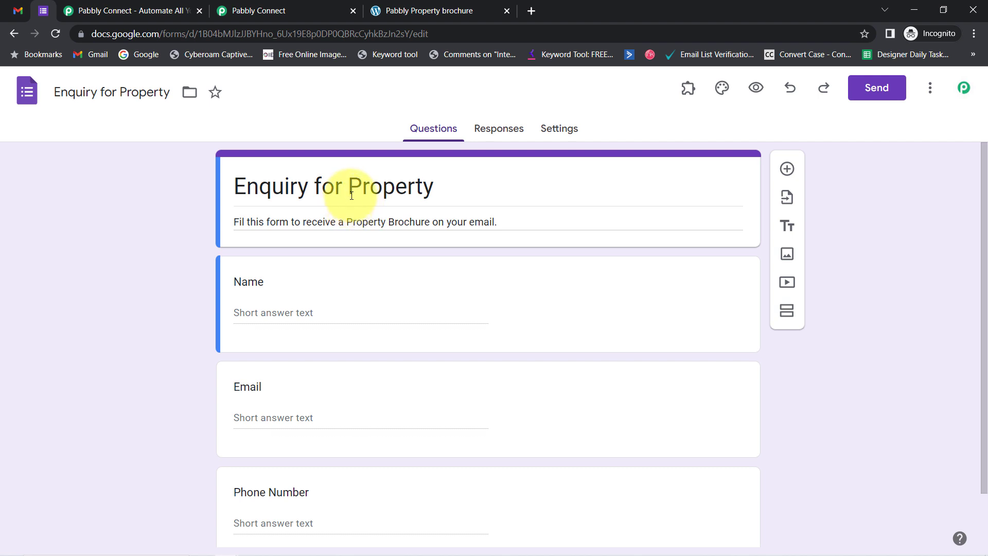
Review the property enquiry form, the sample brochure email in Gmail, and the Pabbly Connect home page and dashboard.
left_click_drag(350, 195, 437, 194)
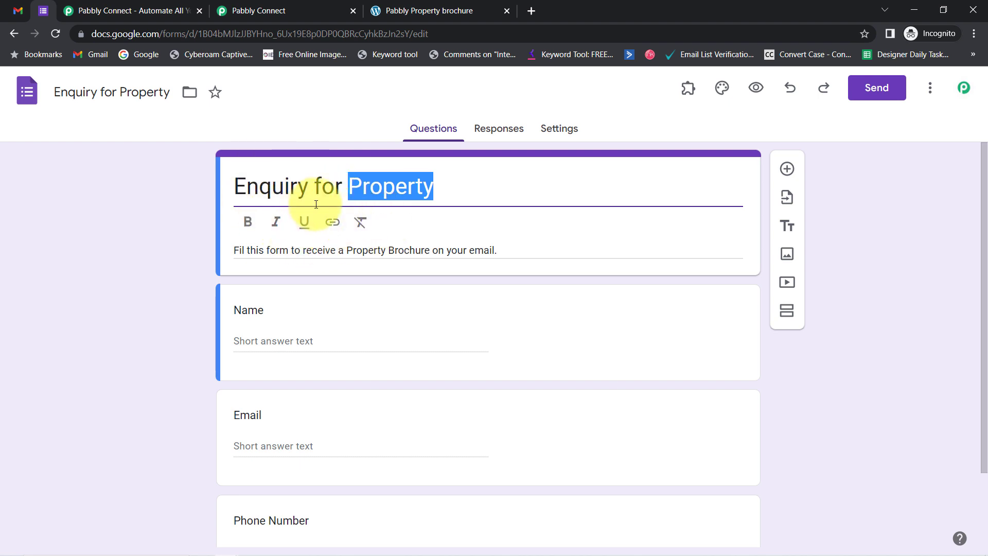
left_click(18, 10)
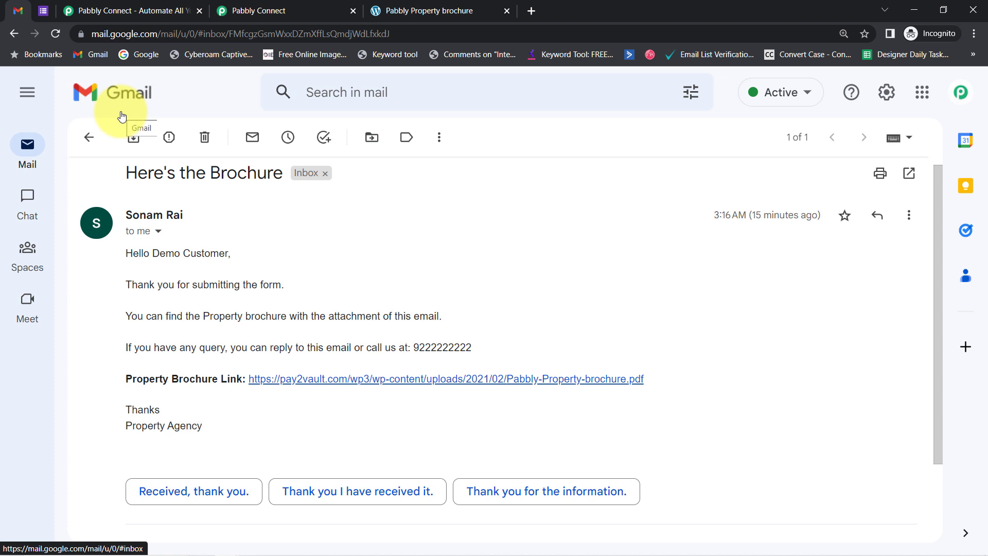
left_click(42, 11)
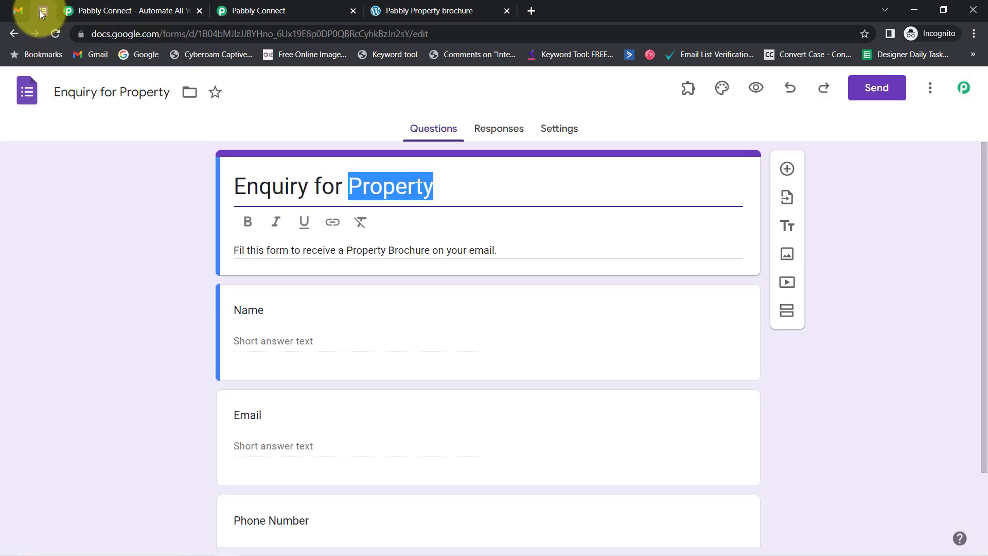
left_click(106, 4)
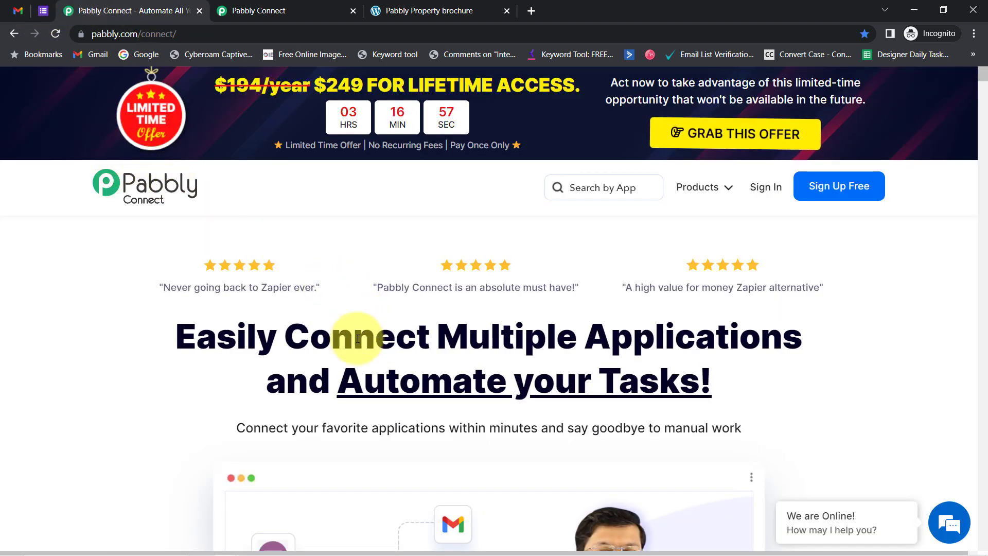
left_click(240, 6)
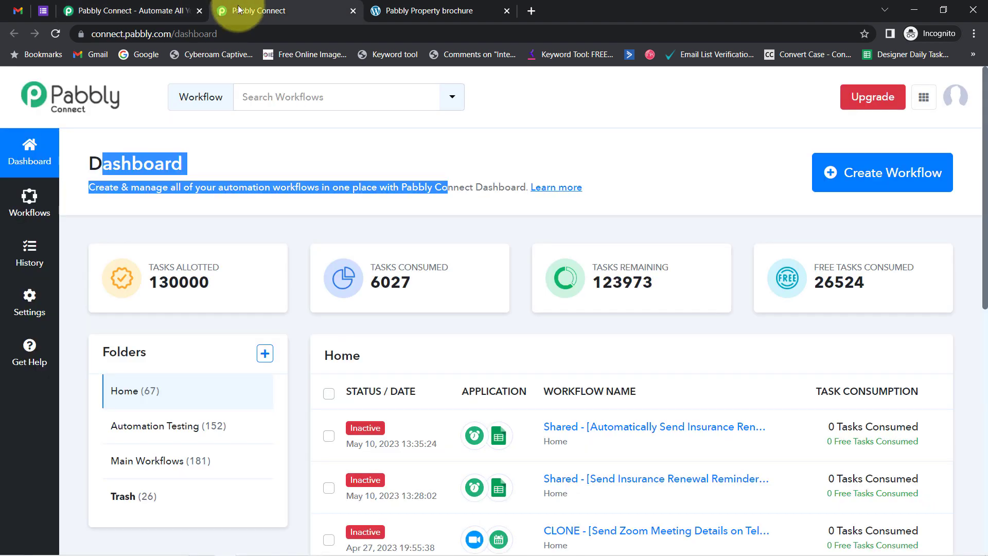
left_click(105, 164)
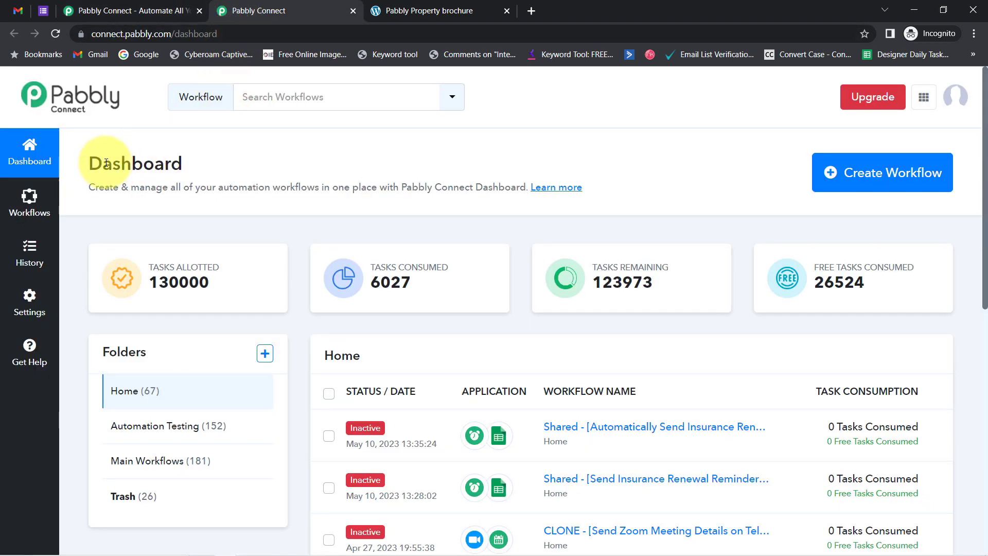
left_click_drag(89, 163, 401, 186)
left_click(139, 10)
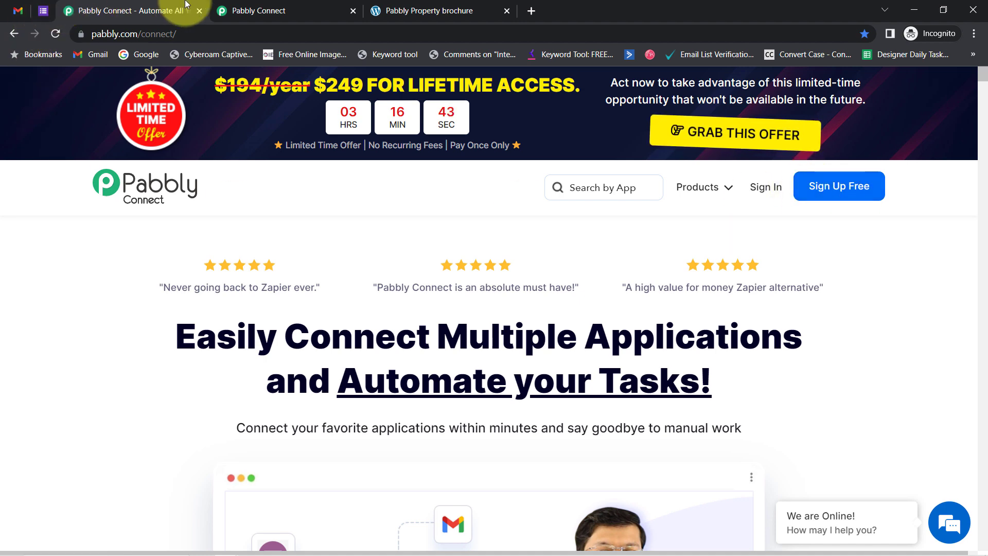
left_click(228, 18)
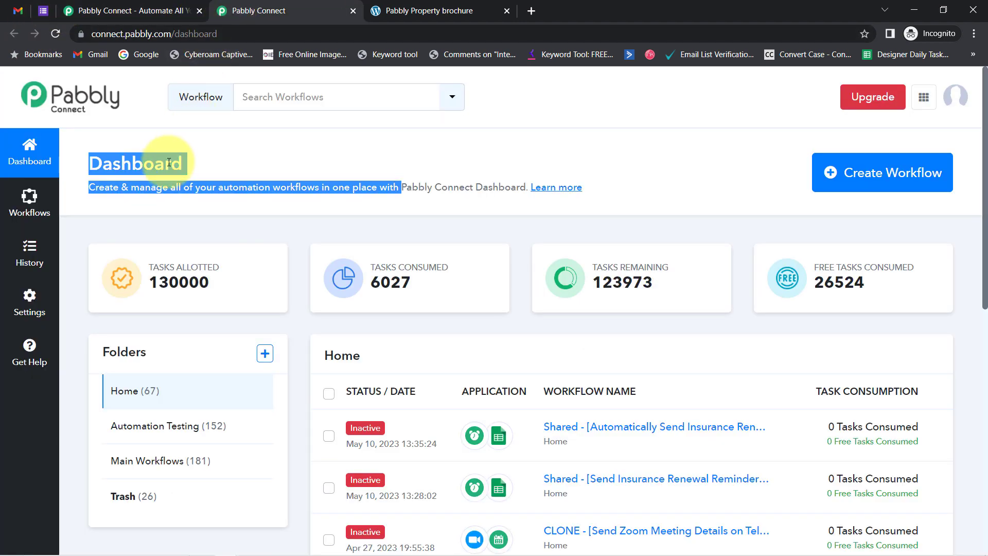
left_click_drag(88, 154, 417, 188)
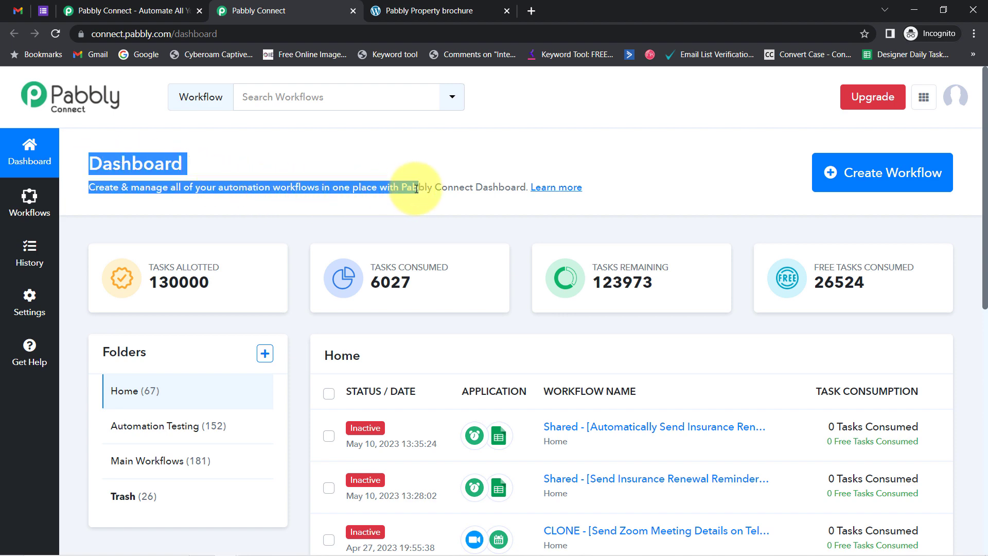
Create a workflow named "When User Submit the Google Form -> Send a Brochure on their Email Automatically".
left_click(867, 167)
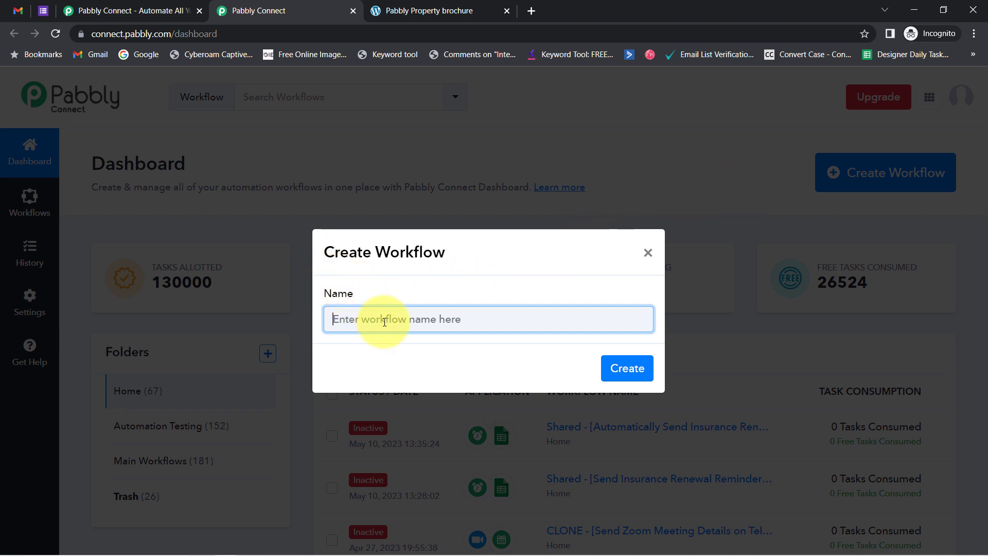
key("ctrl+v")
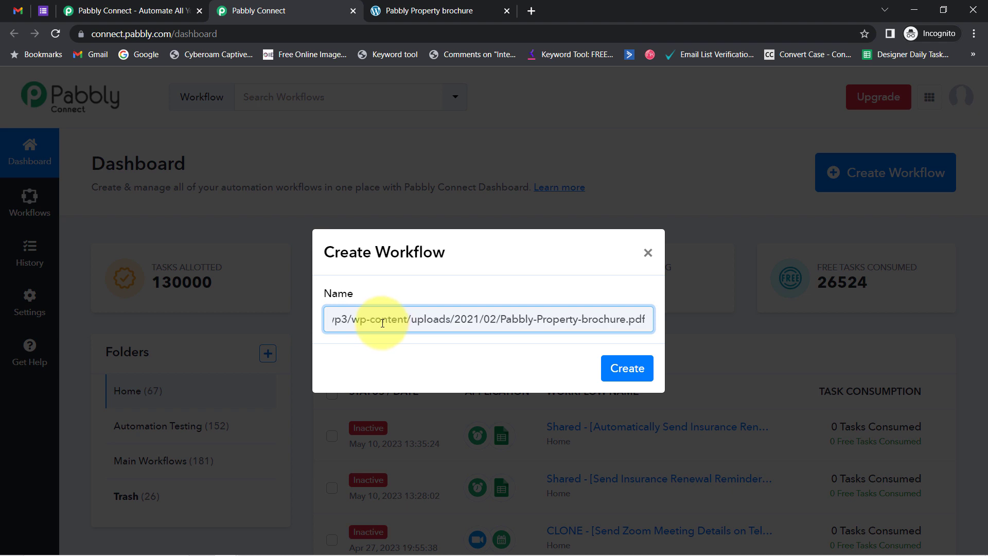
triple_click(382, 323)
key("BackSpace")
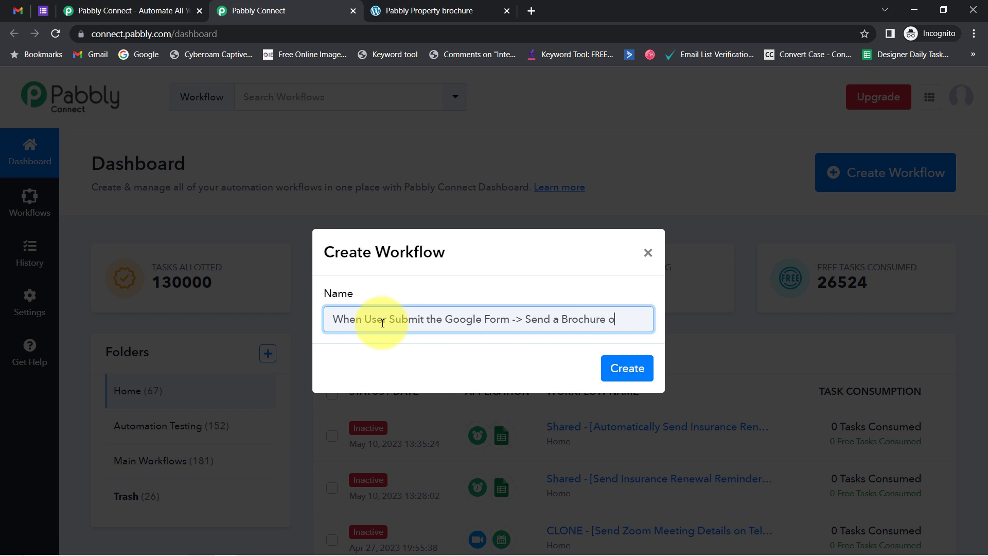
type("r Emai")
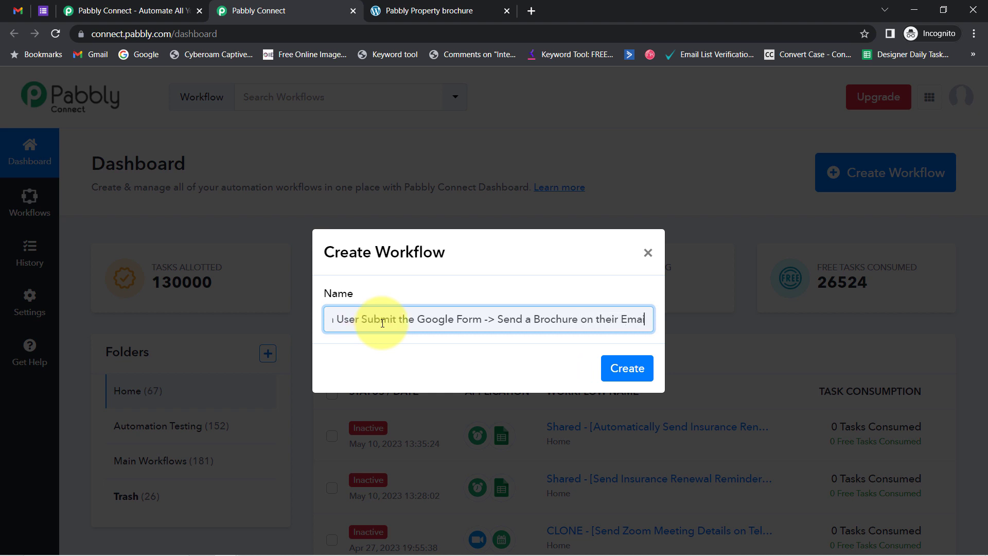
type("l Automati")
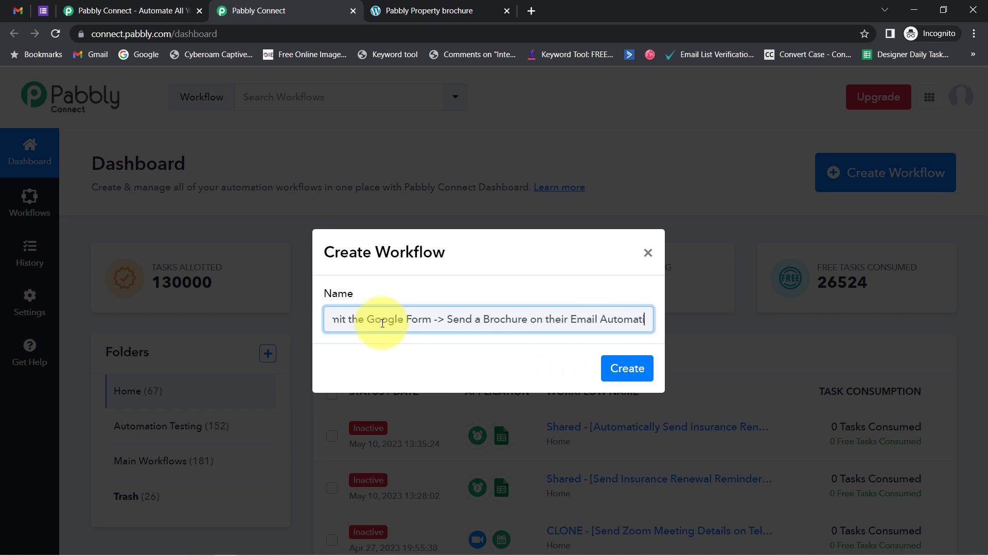
type("cally")
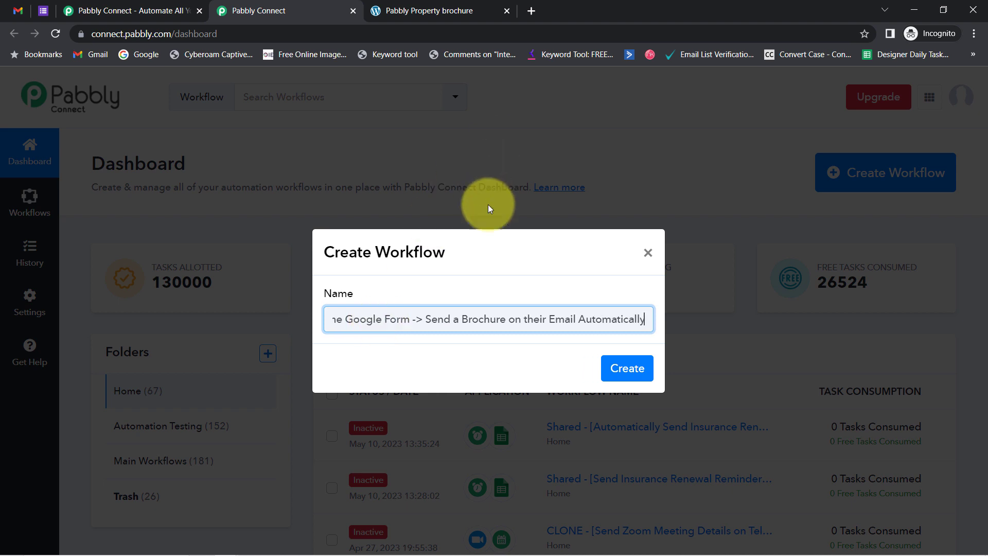
left_click_drag(579, 308, 283, 324)
left_click(499, 320)
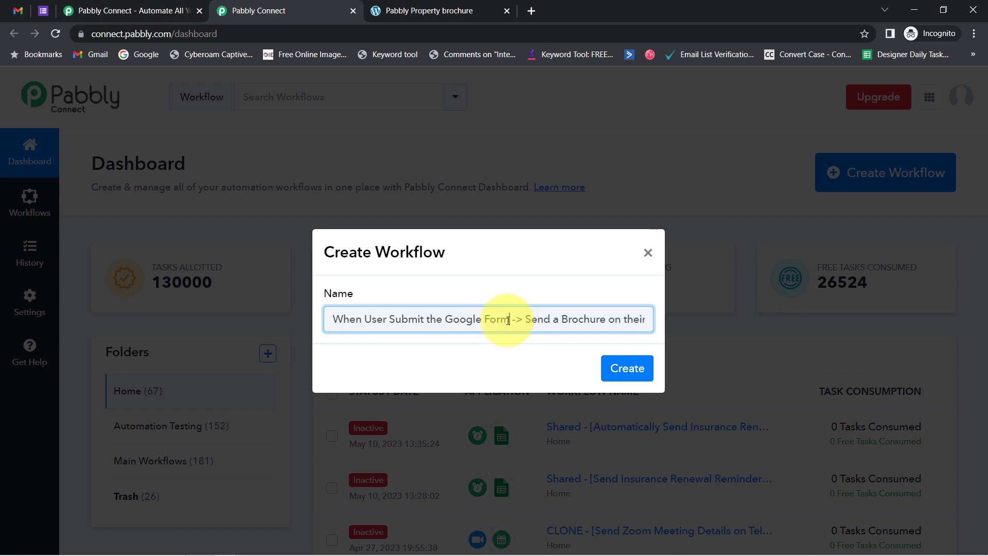
left_click(621, 367)
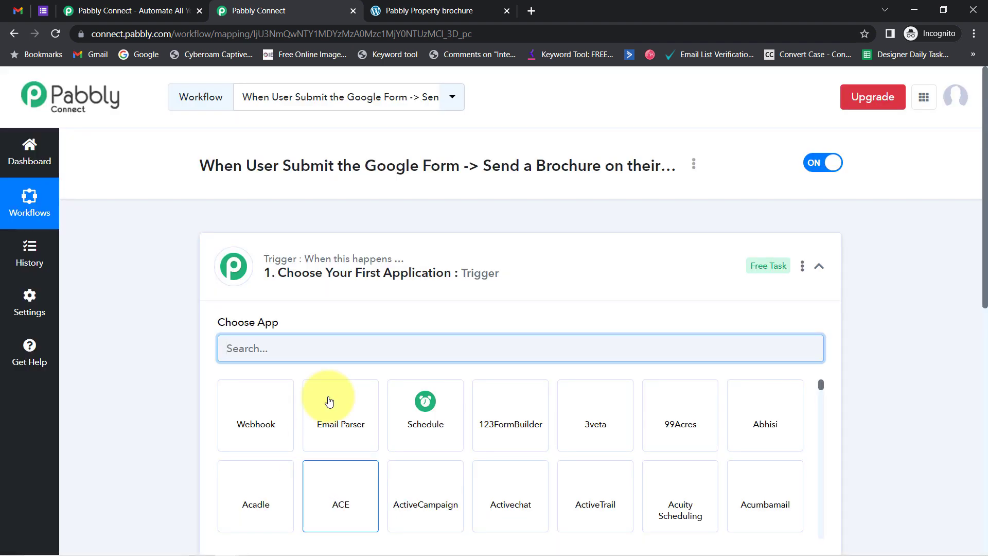
Choose Google Forms as the trigger application of the workflow.
left_click(366, 262)
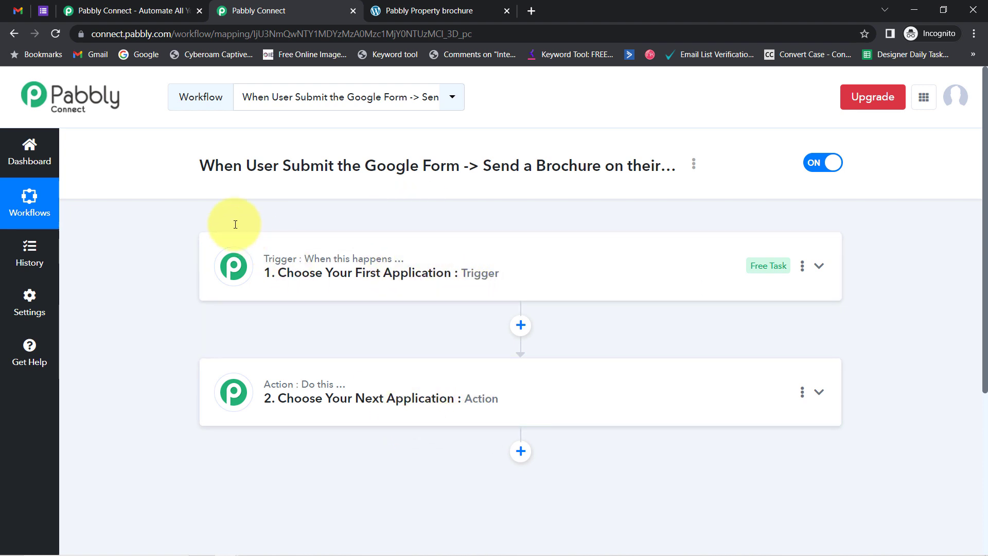
left_click_drag(200, 164, 586, 186)
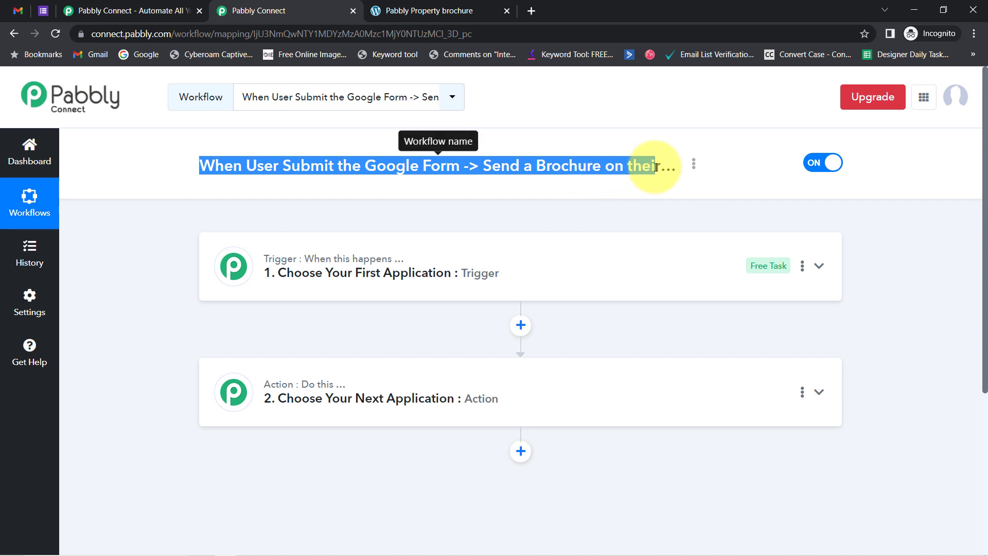
left_click(438, 271)
left_click(322, 342)
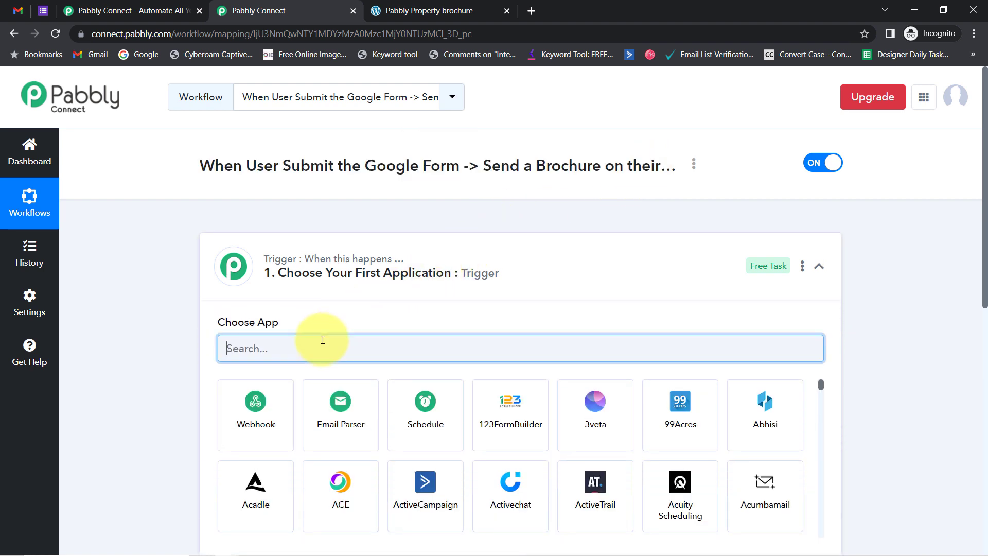
type("google fo")
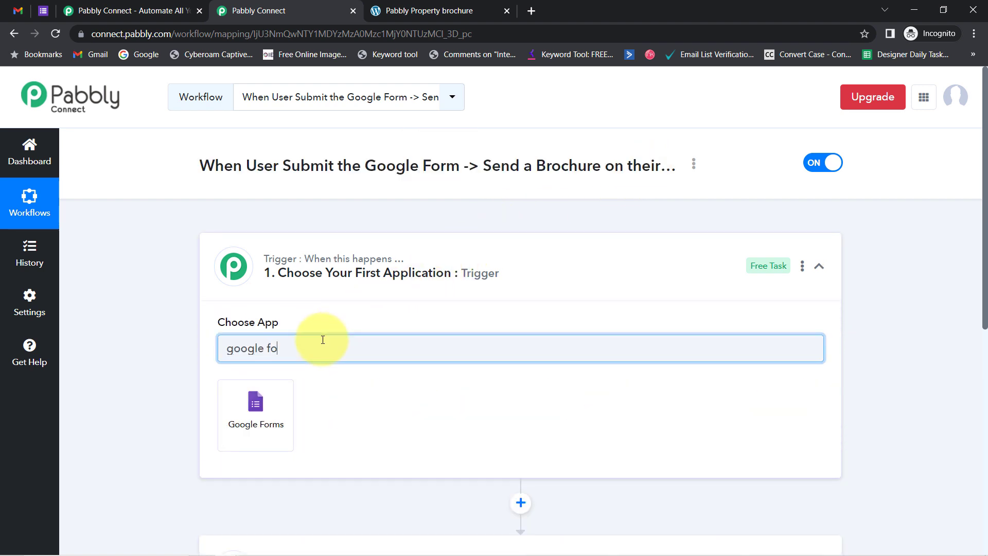
left_click(269, 389)
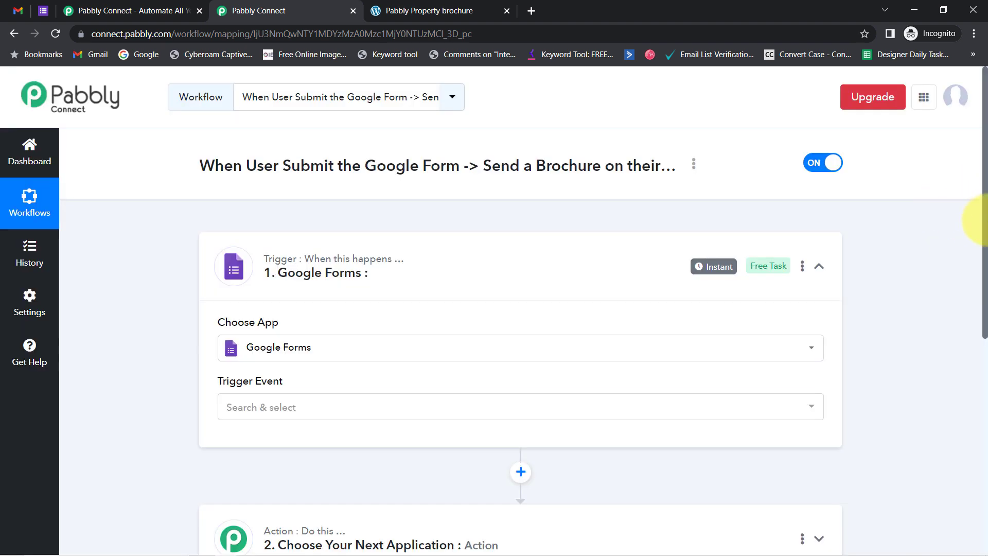
Choose Gmail as the application for the workflow's action step.
left_click_drag(980, 221, 953, 420)
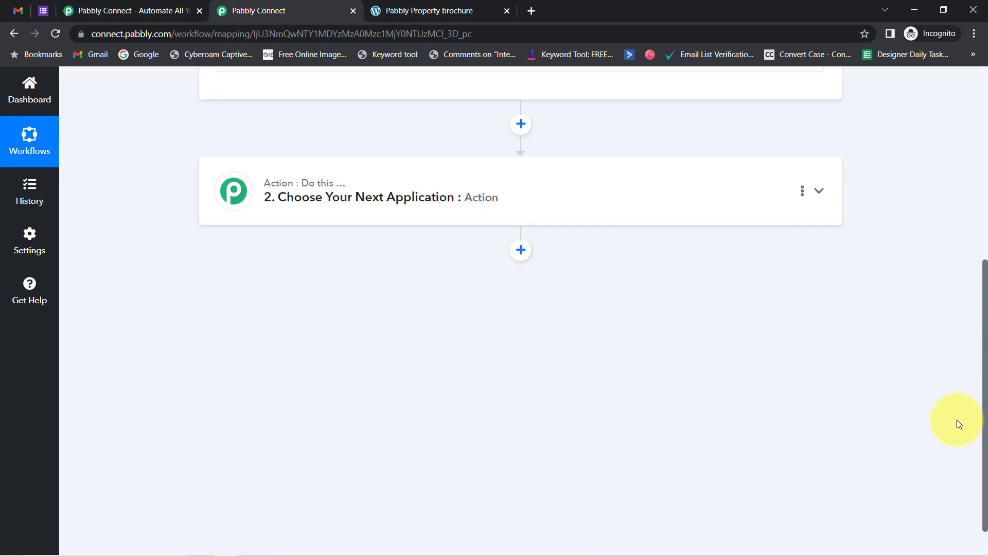
left_click(277, 186)
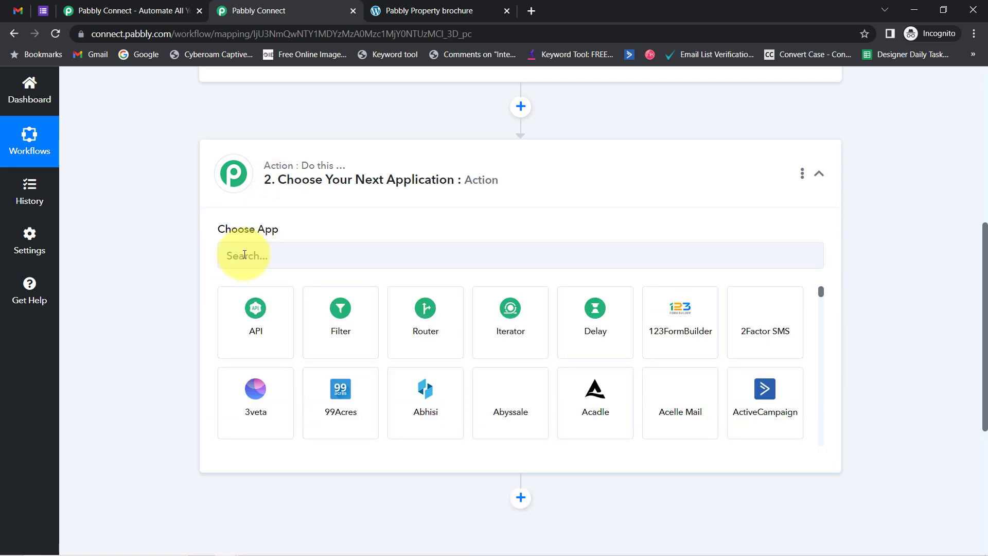
left_click(244, 255)
type("gma")
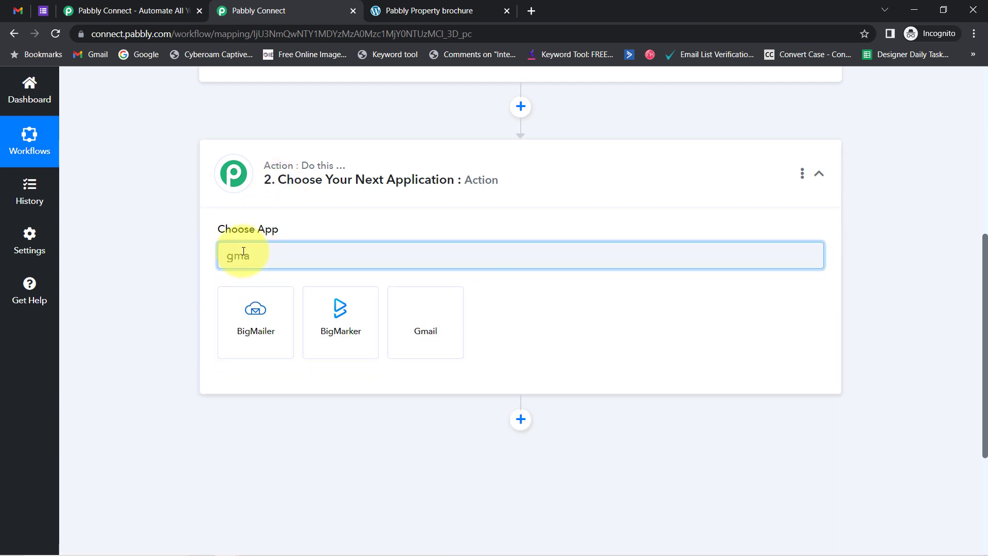
left_click(431, 332)
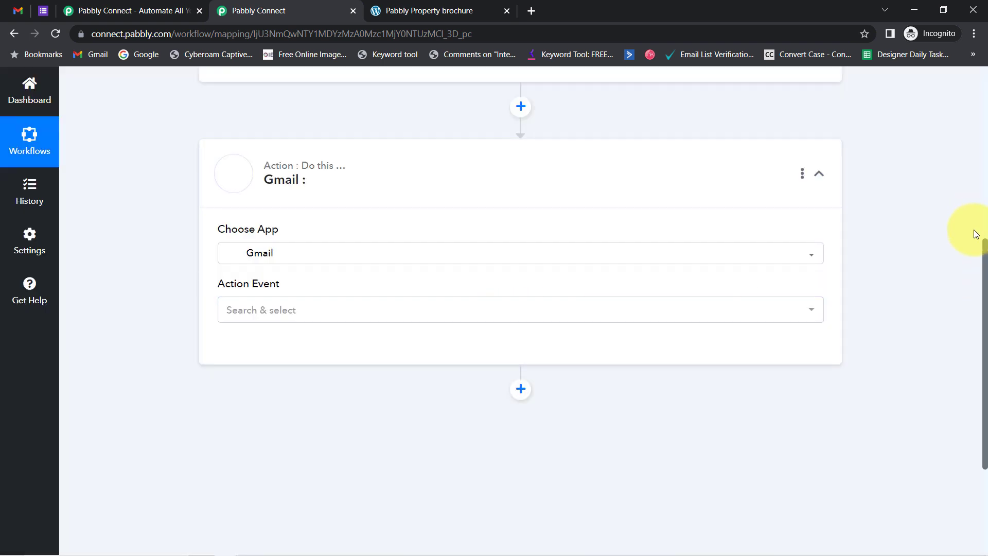
Set the Google Forms trigger event to New Response Received.
left_click_drag(987, 275, 987, 108)
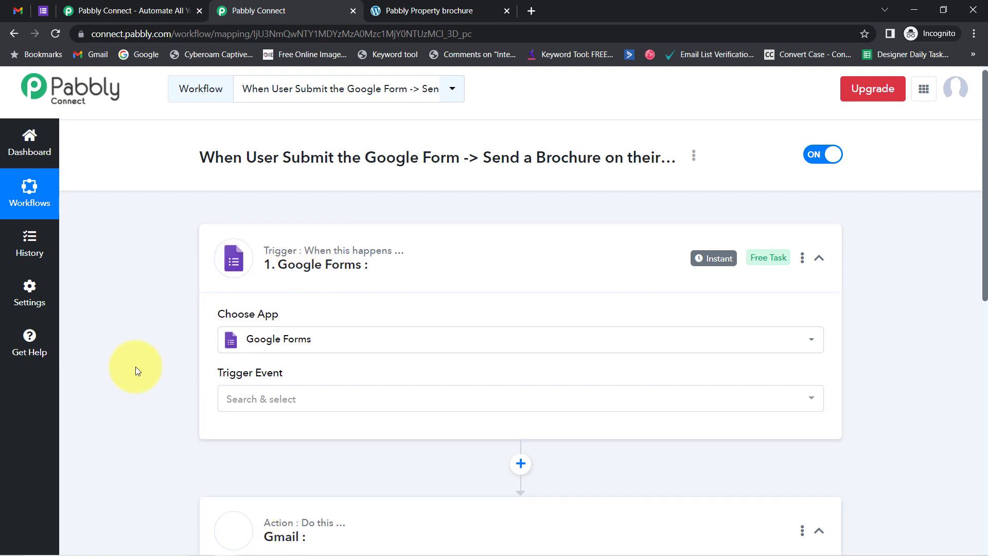
left_click(228, 399)
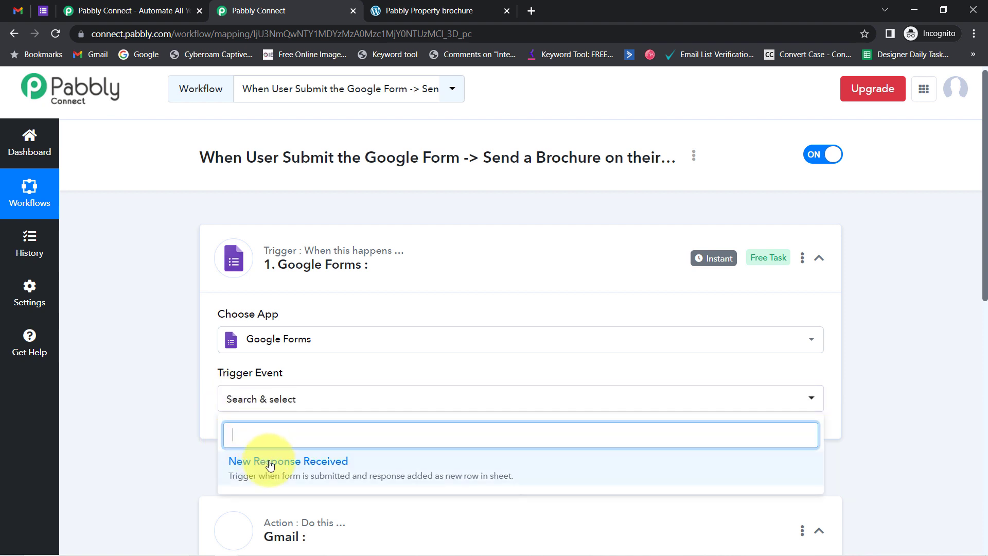
left_click(263, 462)
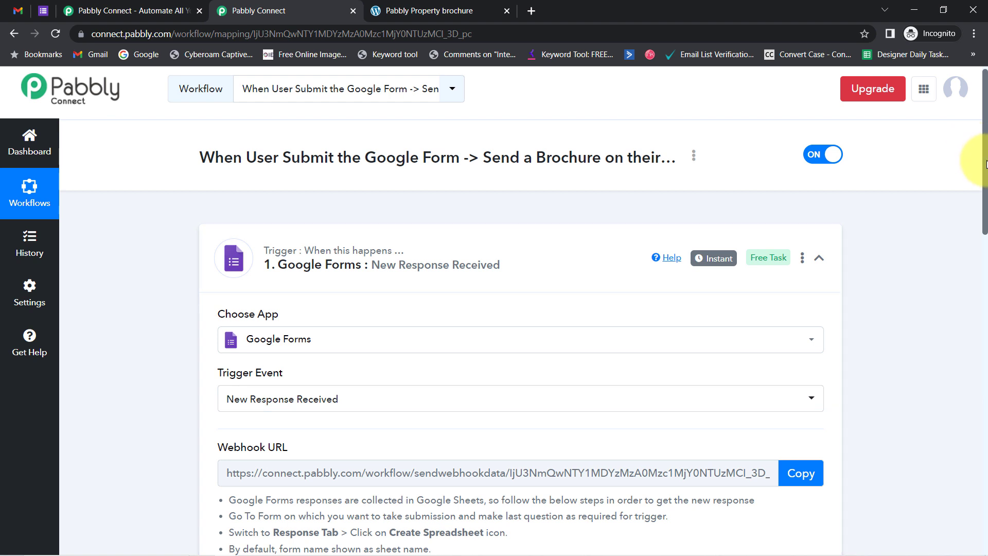
Read the webhook setup instructions, copy the trigger's webhook URL, and switch to the Enquiry for Property form in Google Forms.
scroll(970, 194, "down", 5)
triple_click(248, 175)
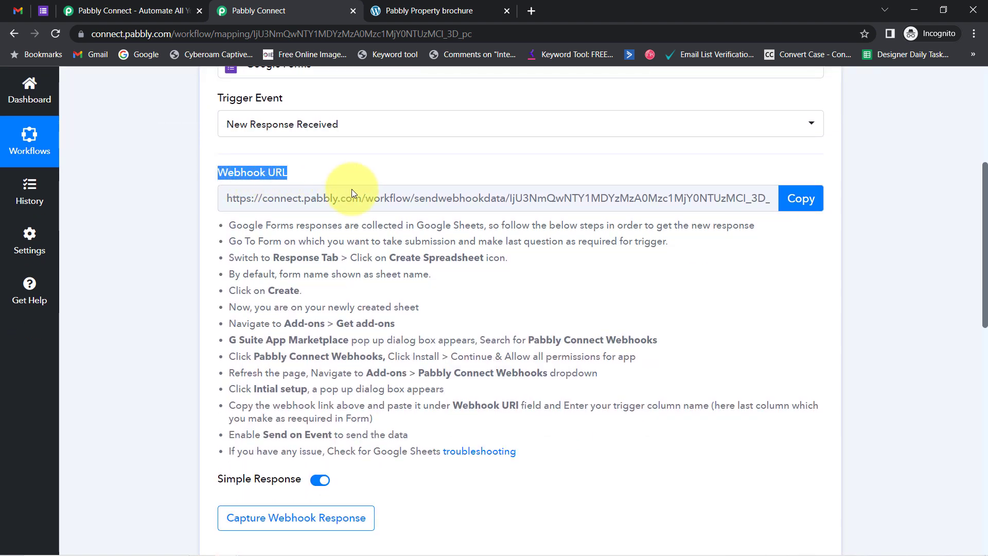
left_click_drag(243, 225, 297, 436)
left_click(276, 307)
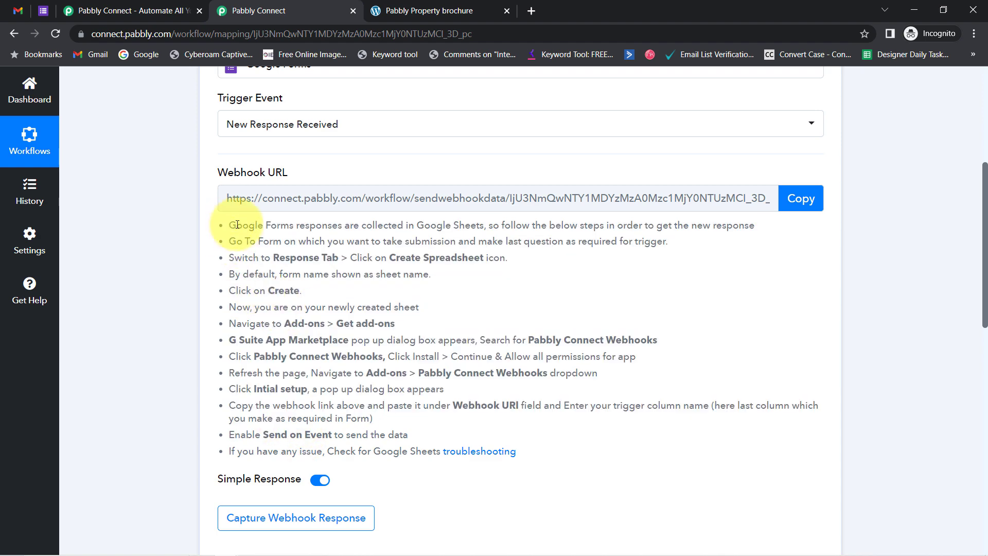
left_click_drag(236, 225, 292, 376)
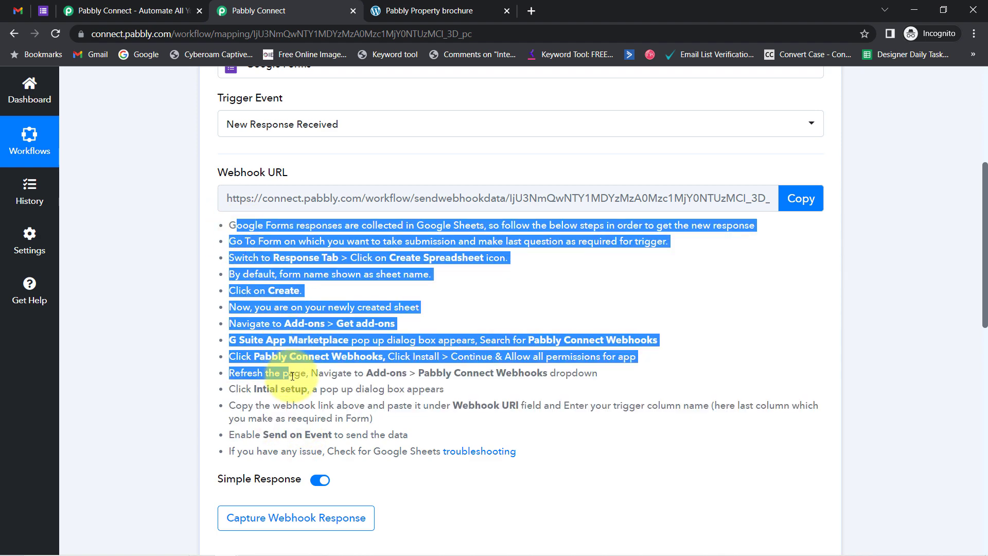
left_click(299, 281)
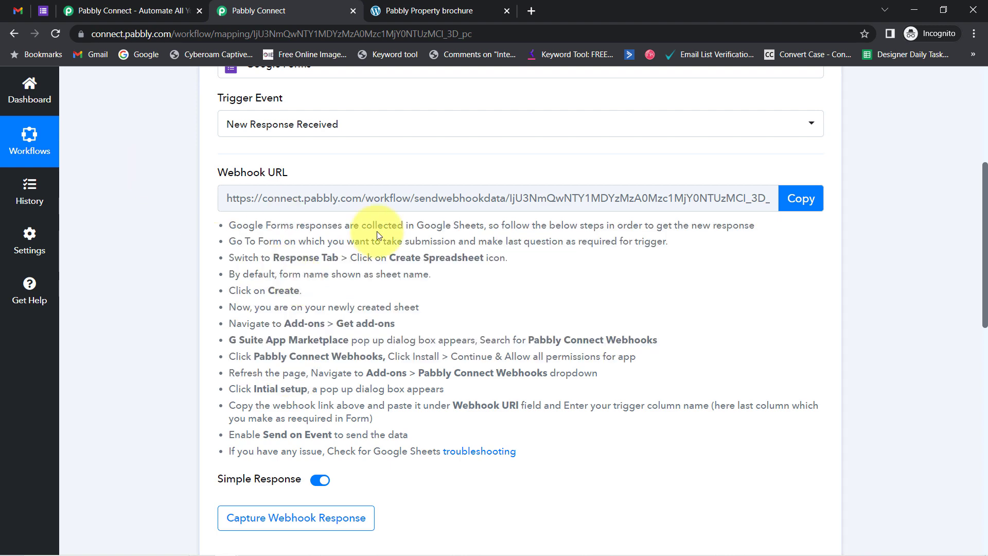
left_click(808, 203)
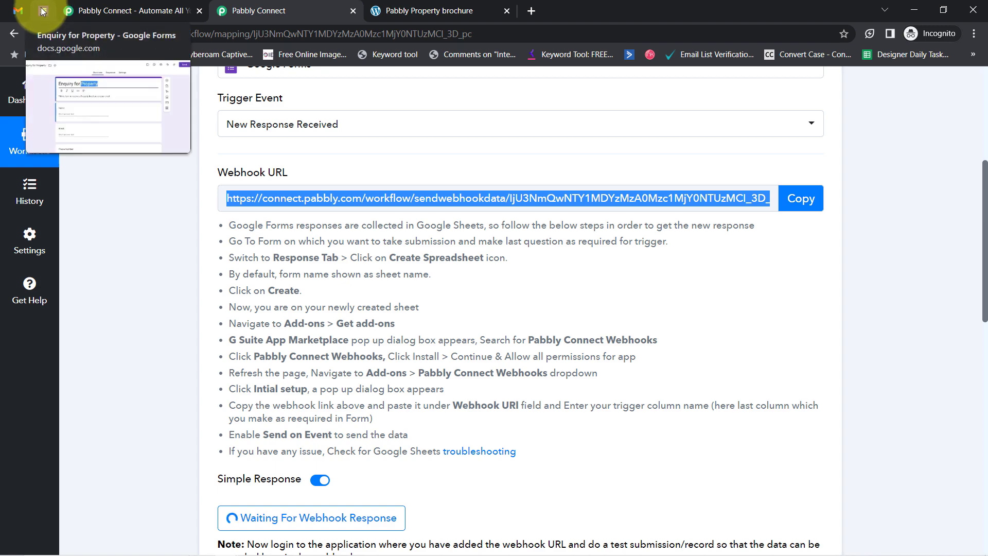
left_click(42, 10)
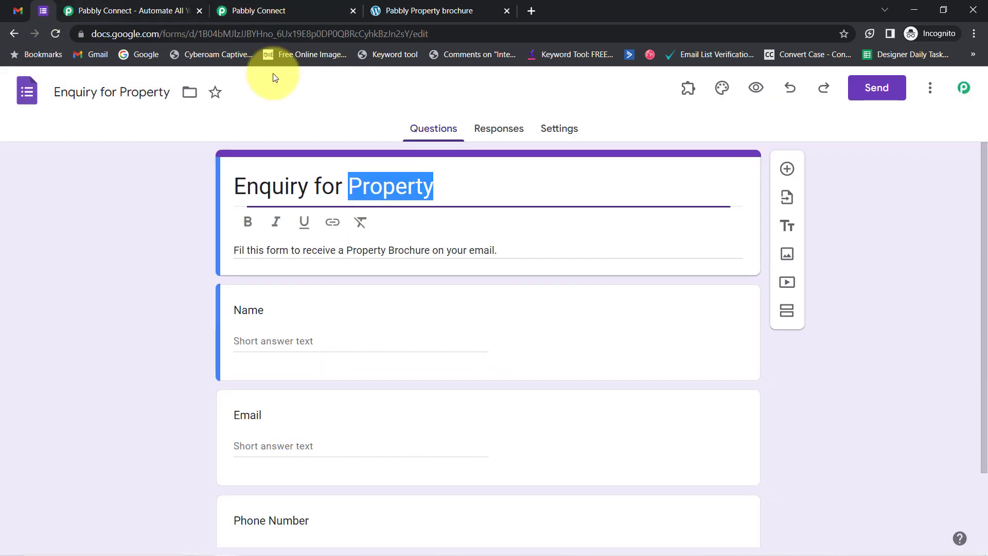
Link the Enquiry for Property form's responses to a new spreadsheet with the default name, and return to the form.
left_click(498, 138)
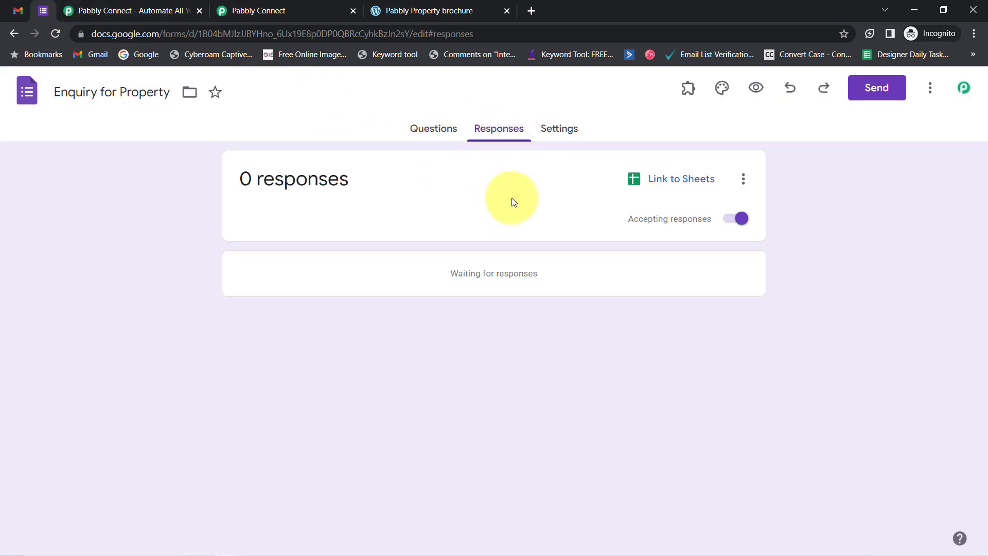
left_click(656, 183)
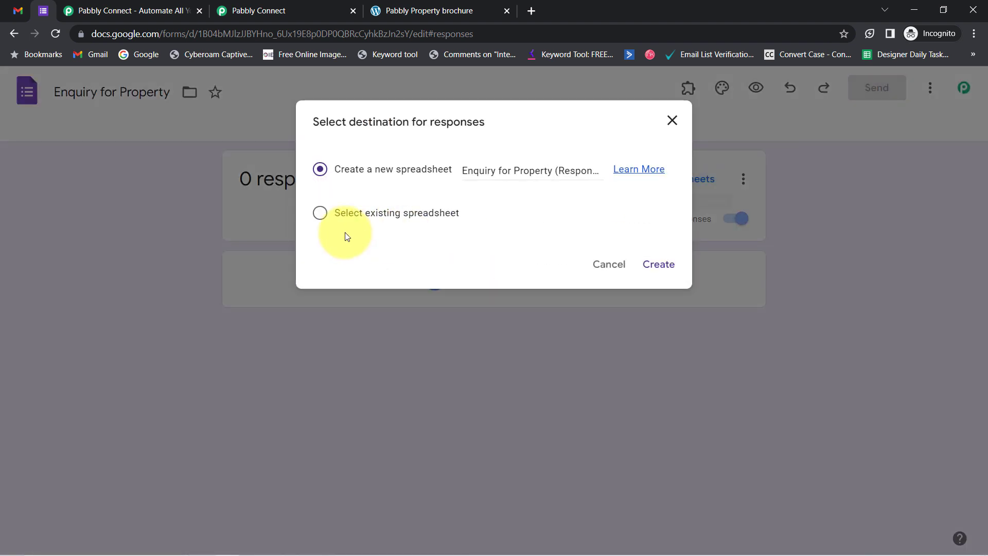
left_click(657, 265)
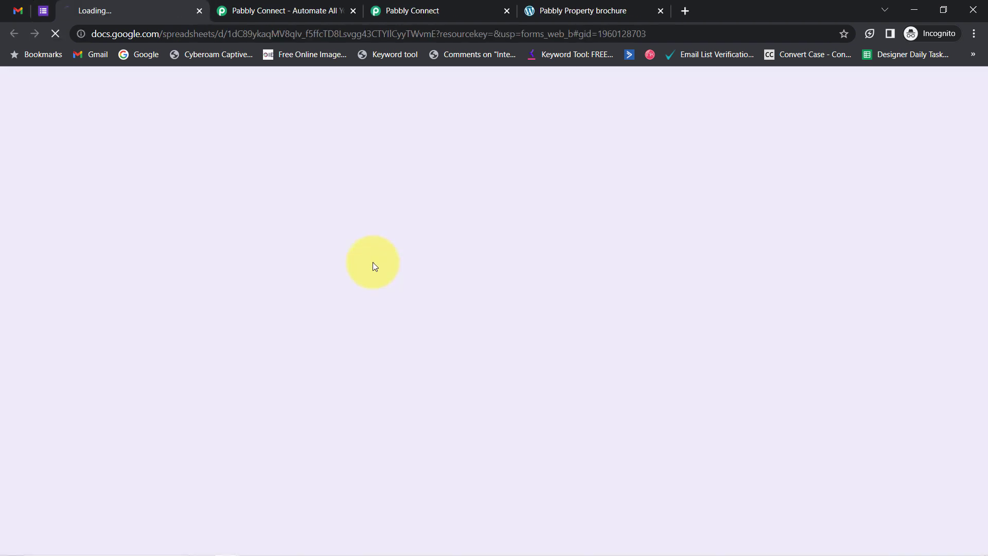
left_click(44, 12)
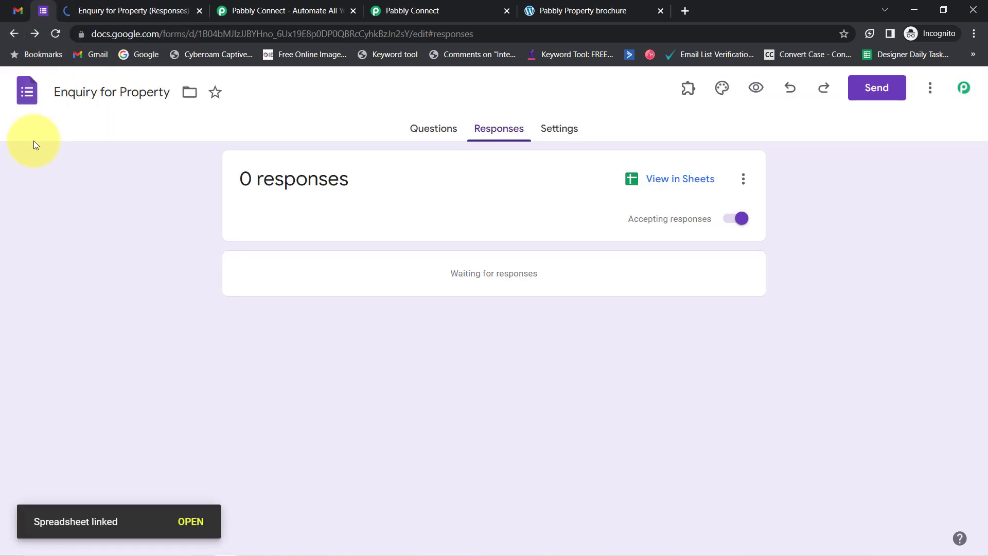
Open the Enquiry for Property (Responses) spreadsheet and set its zoom to 125%.
left_click(108, 5)
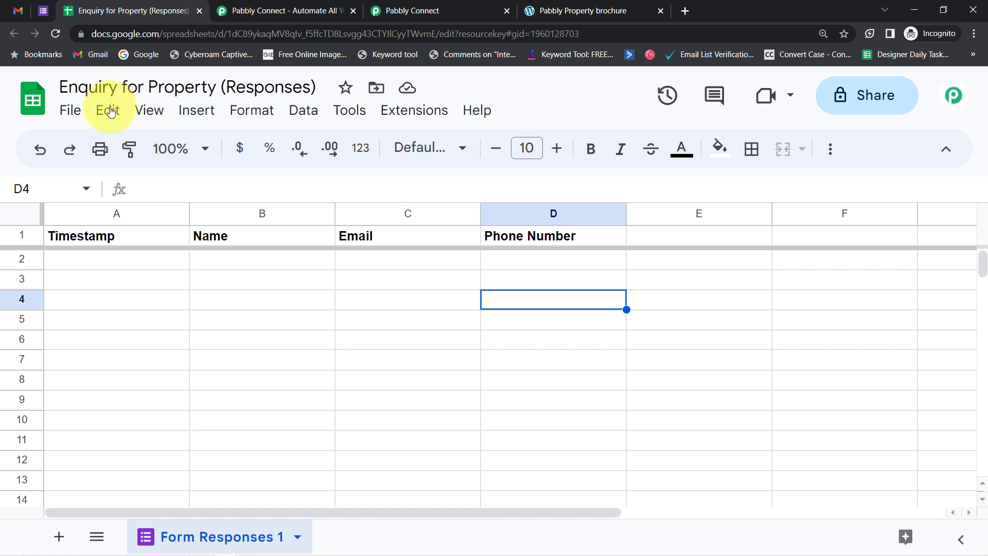
left_click(183, 151)
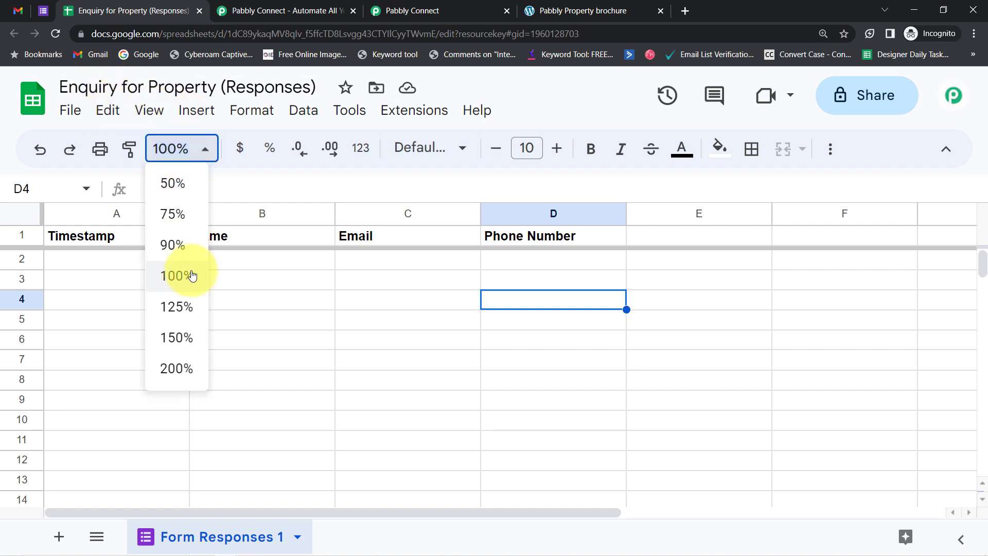
left_click(166, 316)
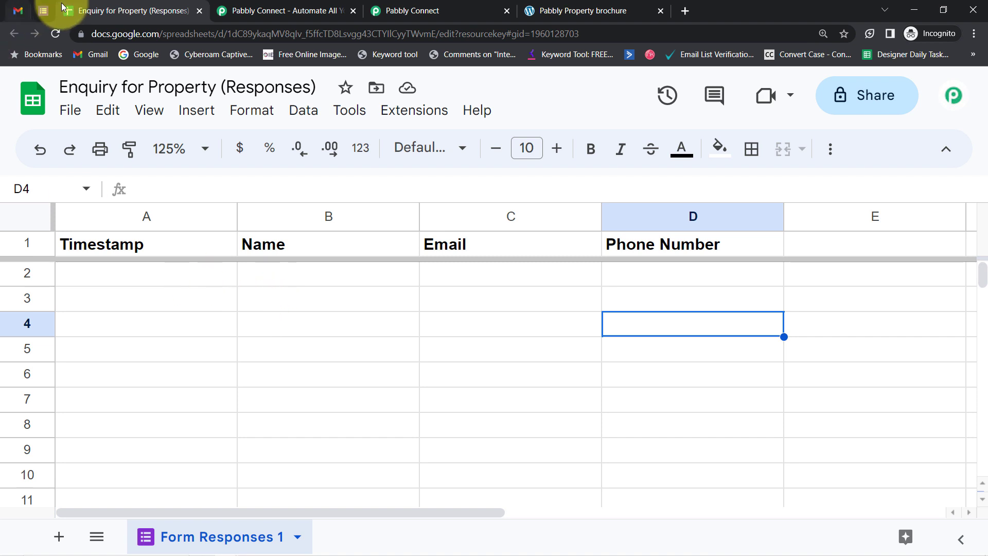
Preview the Enquiry for Property form, fill in a dummy name, email and phone number, and submit the response.
left_click(43, 11)
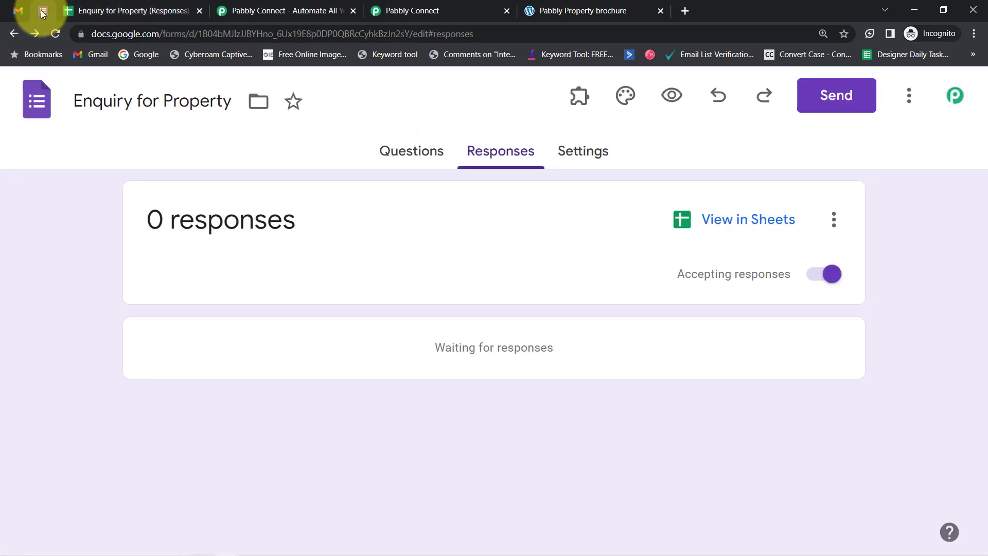
left_click(672, 96)
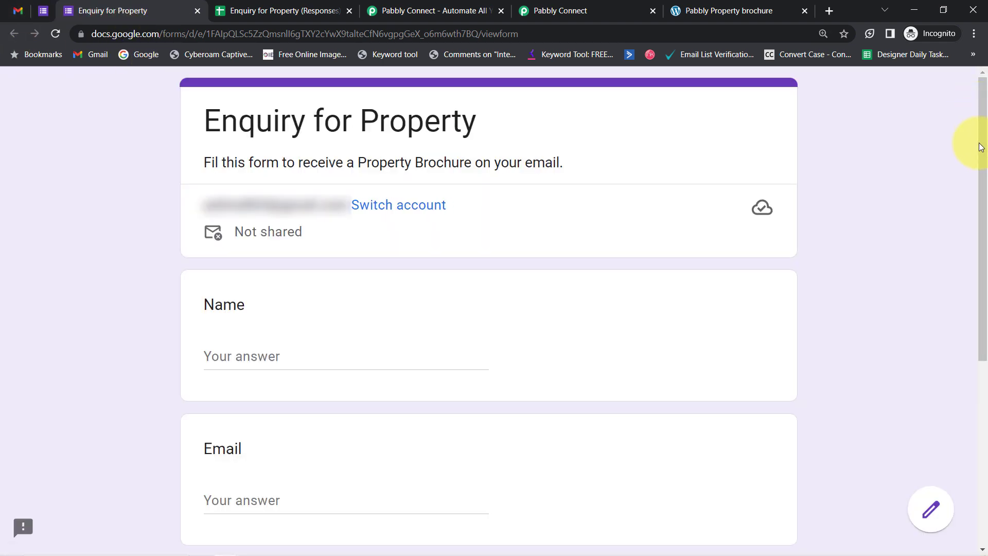
left_click_drag(979, 143, 979, 158)
left_click(299, 173)
left_click_drag(279, 163, 482, 163)
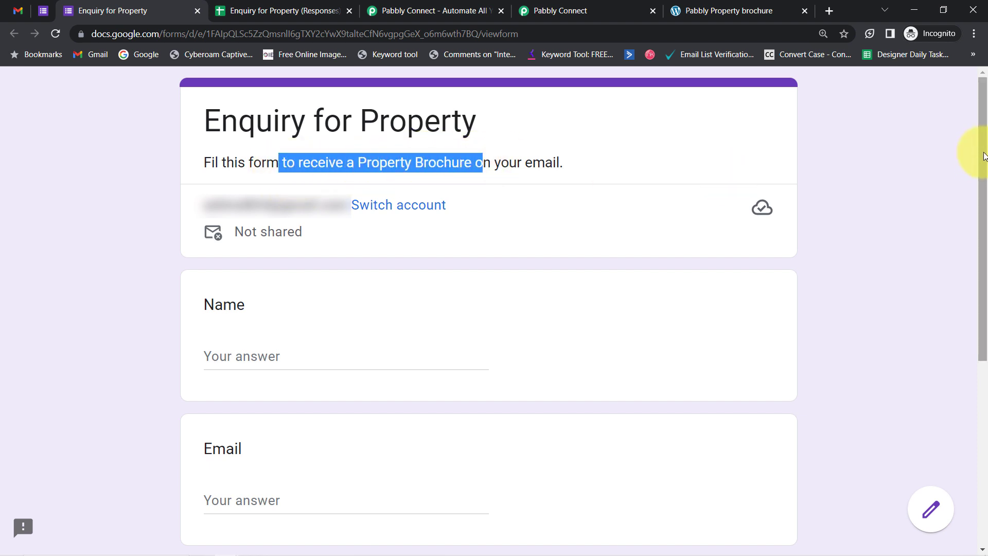
left_click_drag(984, 156, 986, 251)
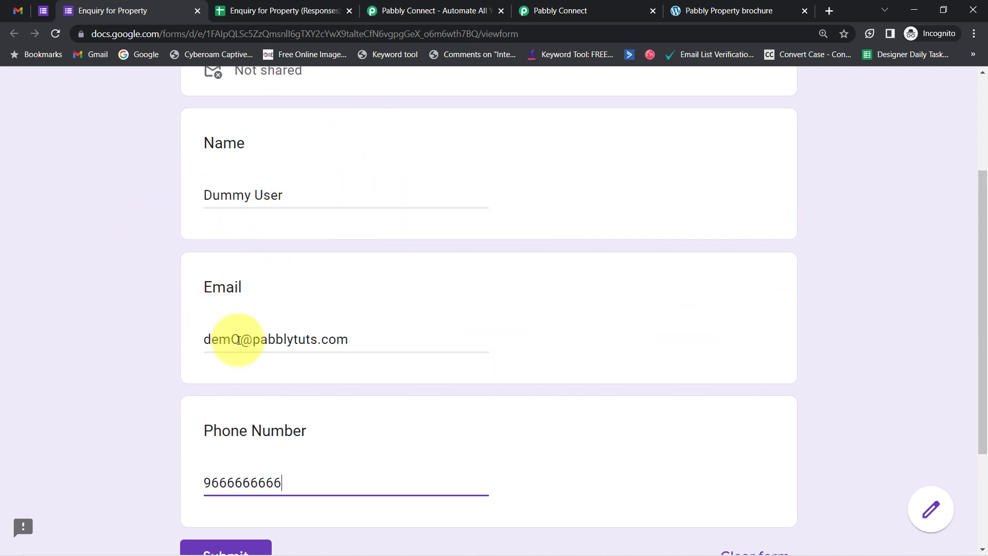
scroll(202, 494, "down", 2)
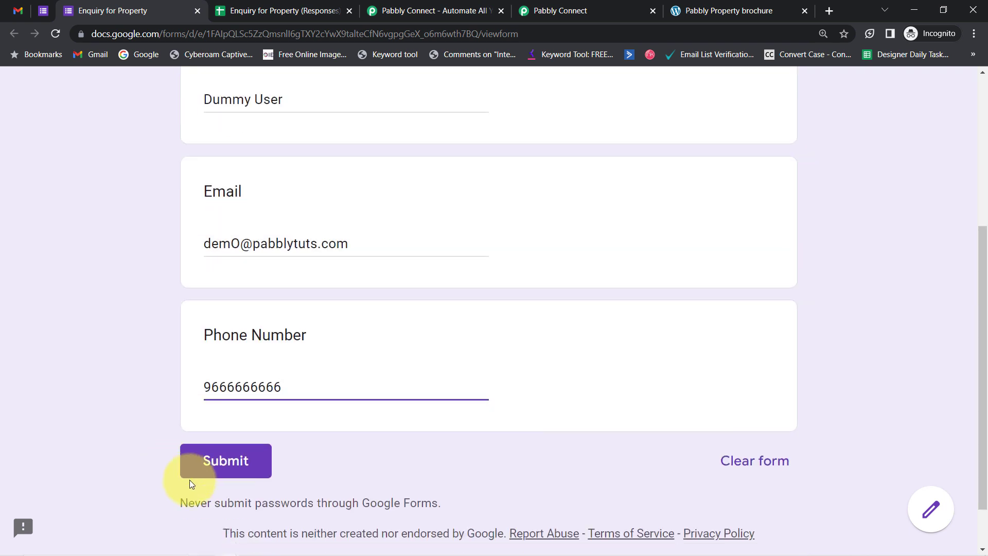
left_click(232, 465)
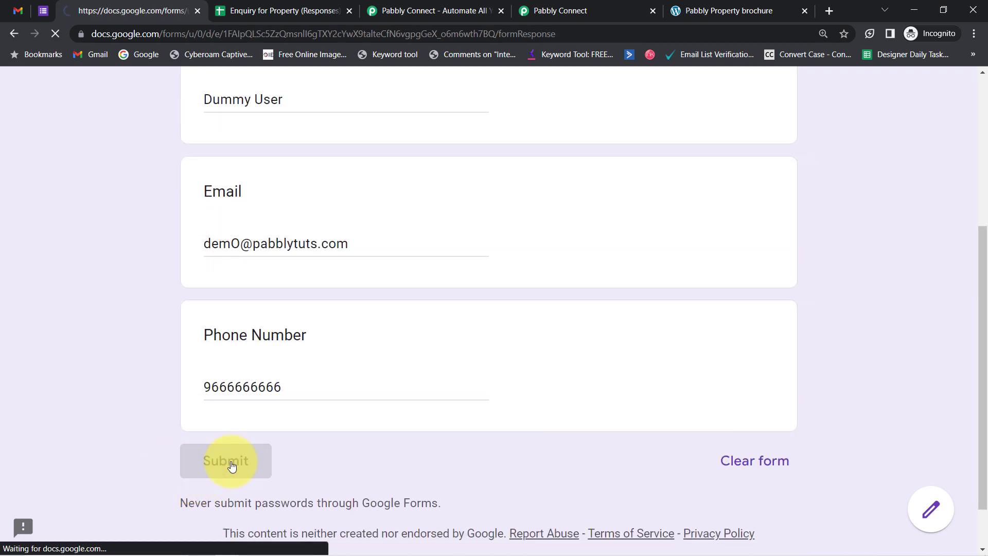
Left-align the new submission's row 2 in the Enquiry for Property (Responses) spreadsheet.
left_click(253, 11)
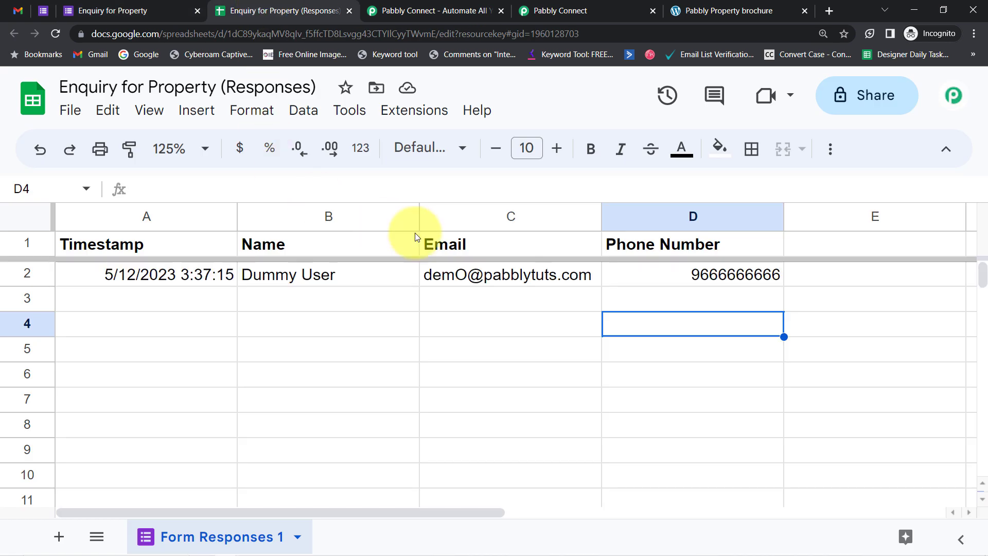
left_click(23, 273)
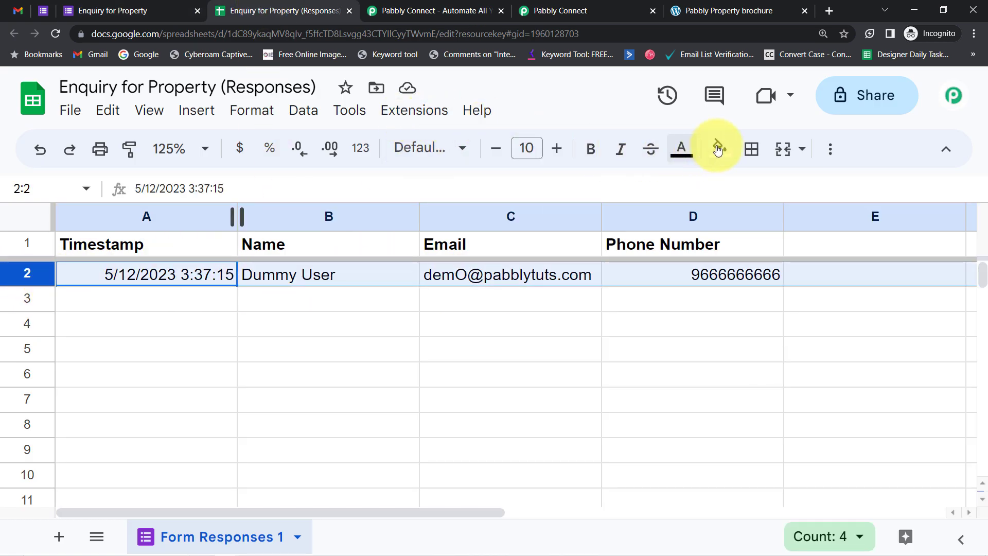
left_click(829, 150)
left_click(535, 187)
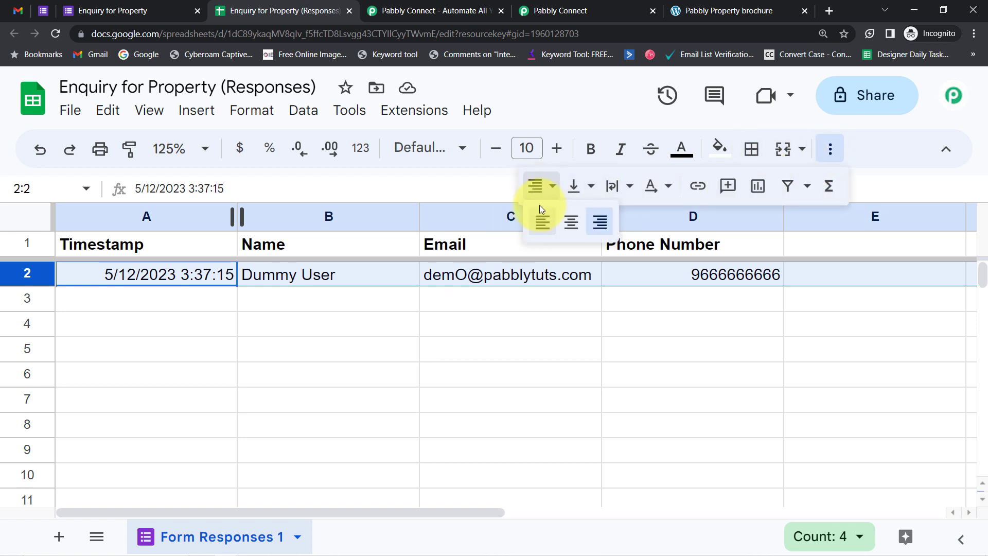
left_click(539, 227)
left_click(342, 357)
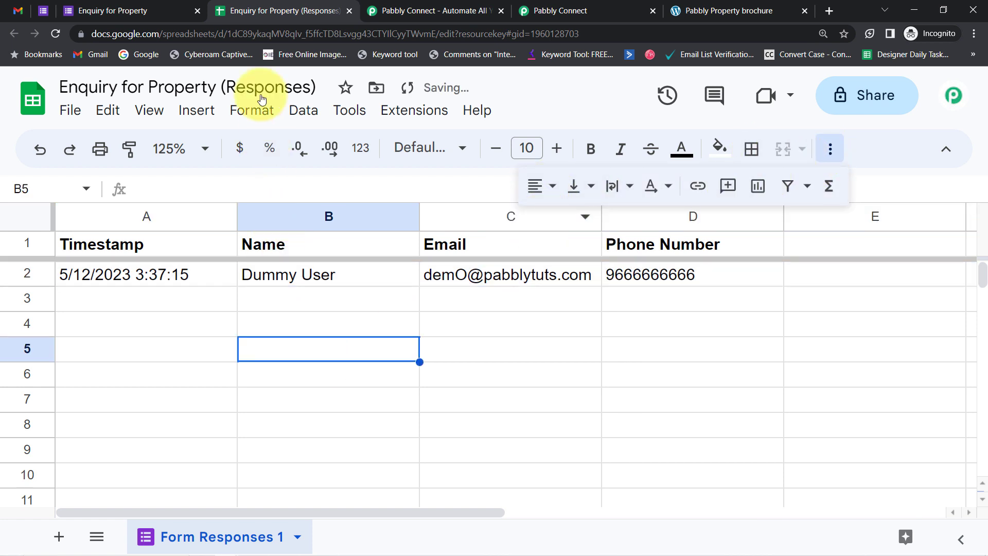
Close the Pabbly Connect homepage and return to the Enquiry for Property (Responses) spreadsheet.
left_click(446, 12)
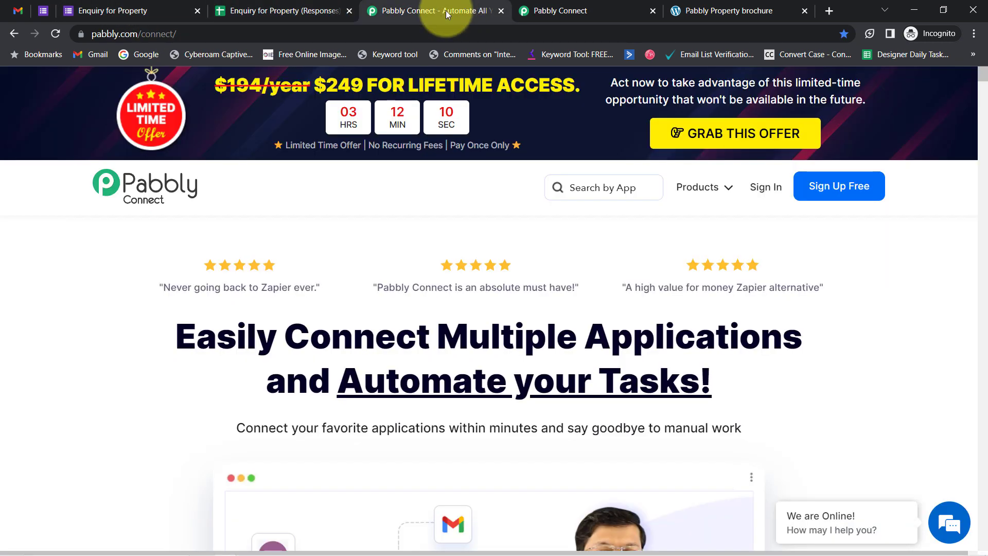
left_click(499, 11)
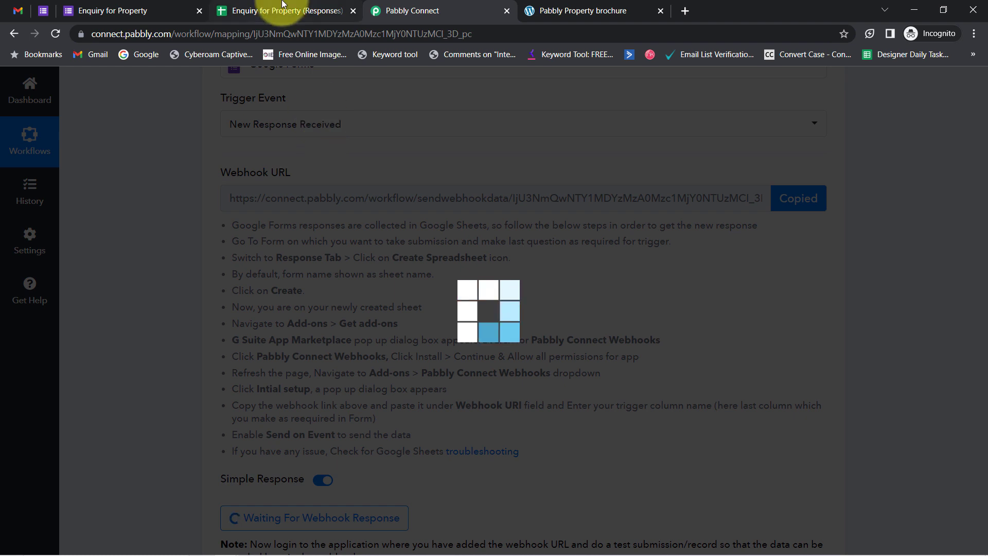
left_click(284, 9)
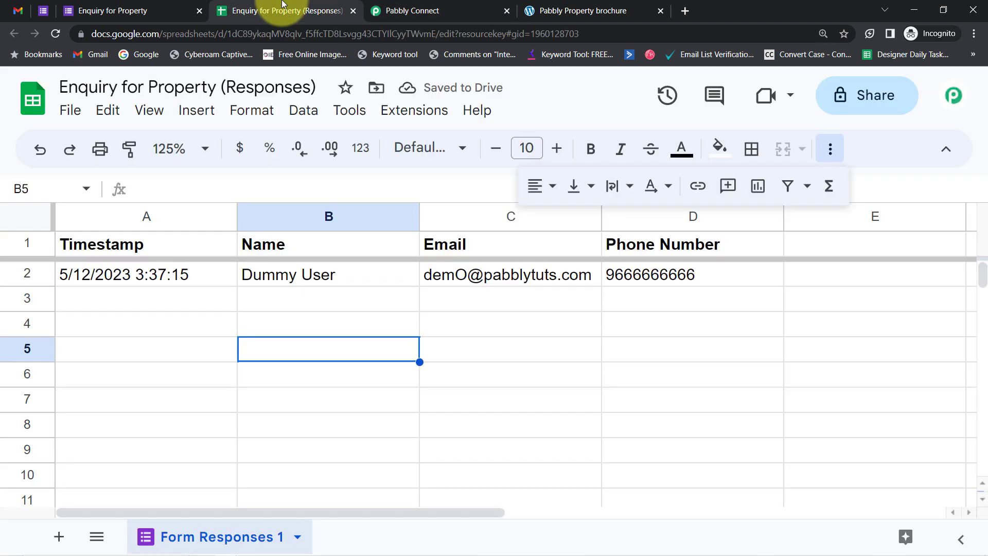
Search the Google Workspace Marketplace for the Pabbly Connect Webhooks add-on, check its installation status, and close the marketplace.
left_click(399, 115)
mouse_move(514, 153)
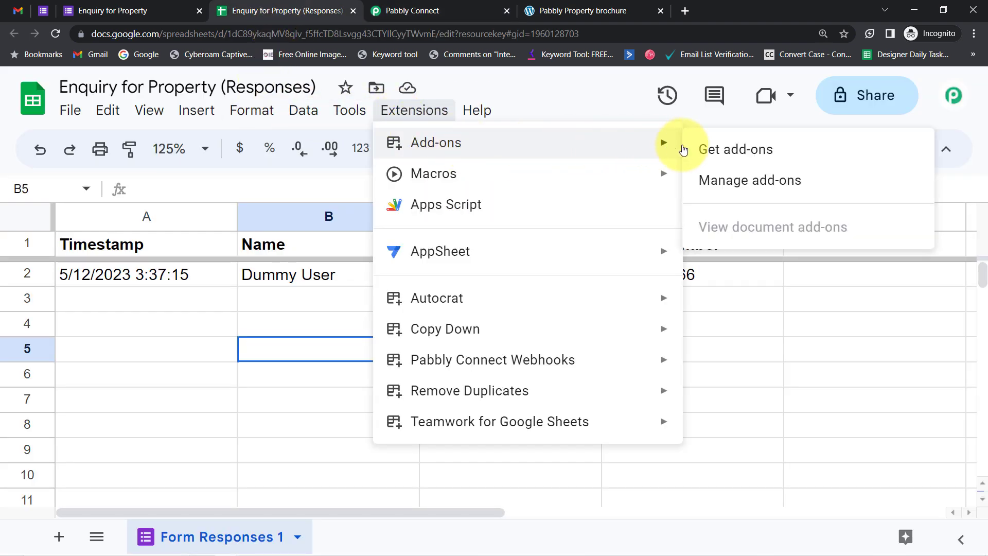
left_click(693, 149)
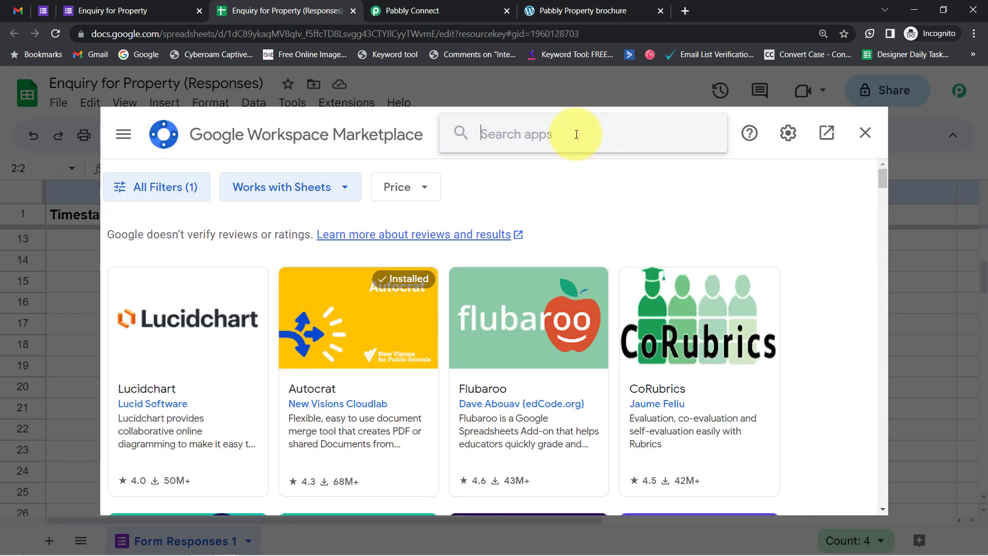
left_click(572, 131)
type("pabb")
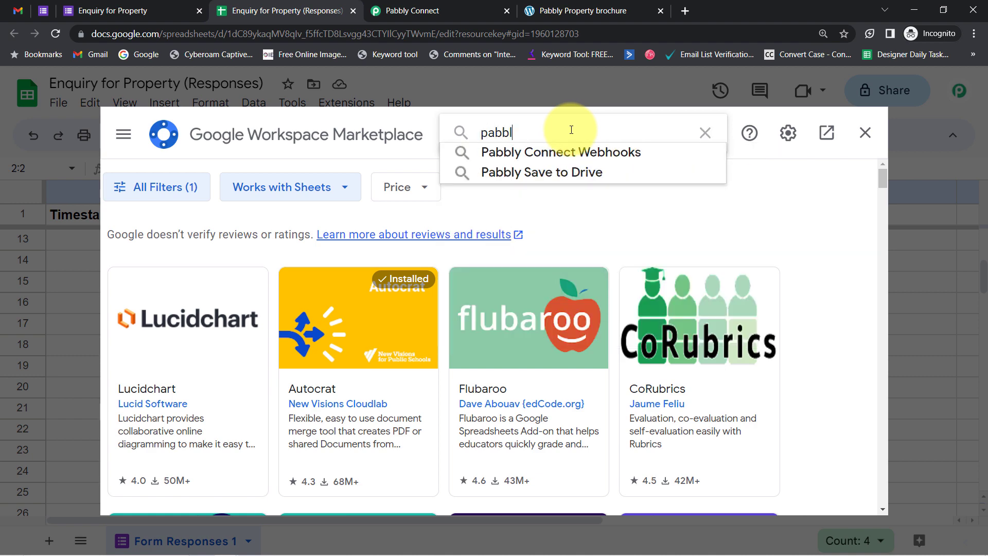
type("l")
left_click(552, 152)
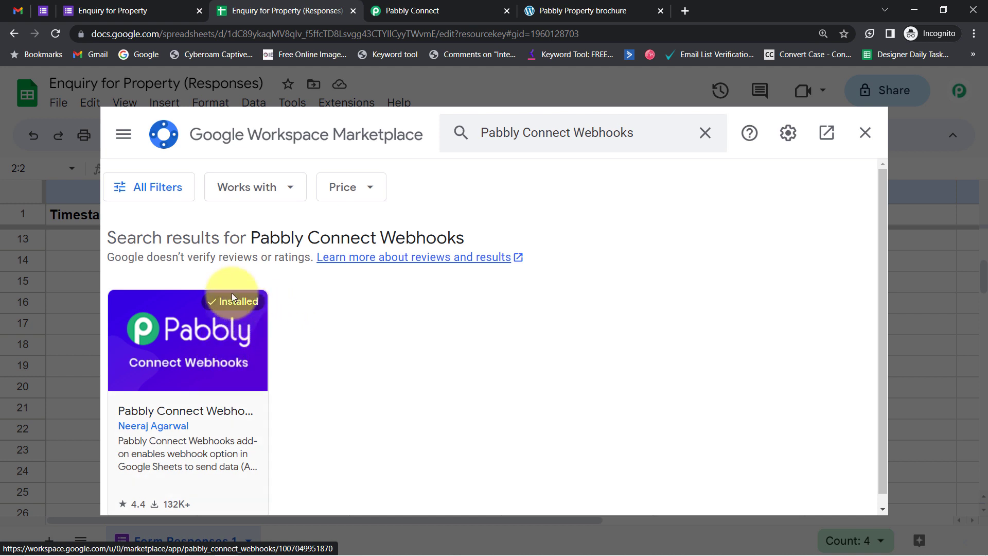
left_click(864, 133)
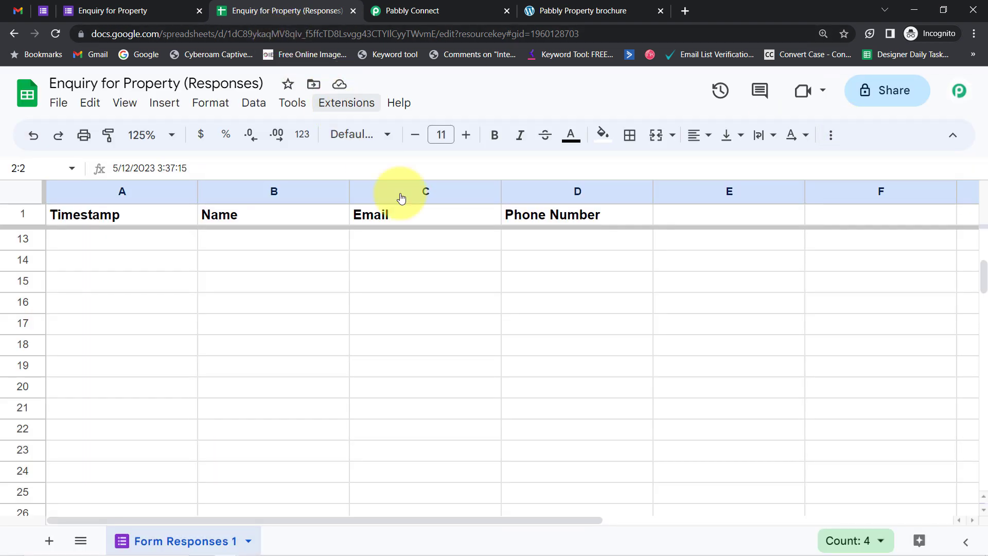
Widen the Email column of the responses sheet to fit the full address in row 2.
left_click_drag(981, 276, 981, 231)
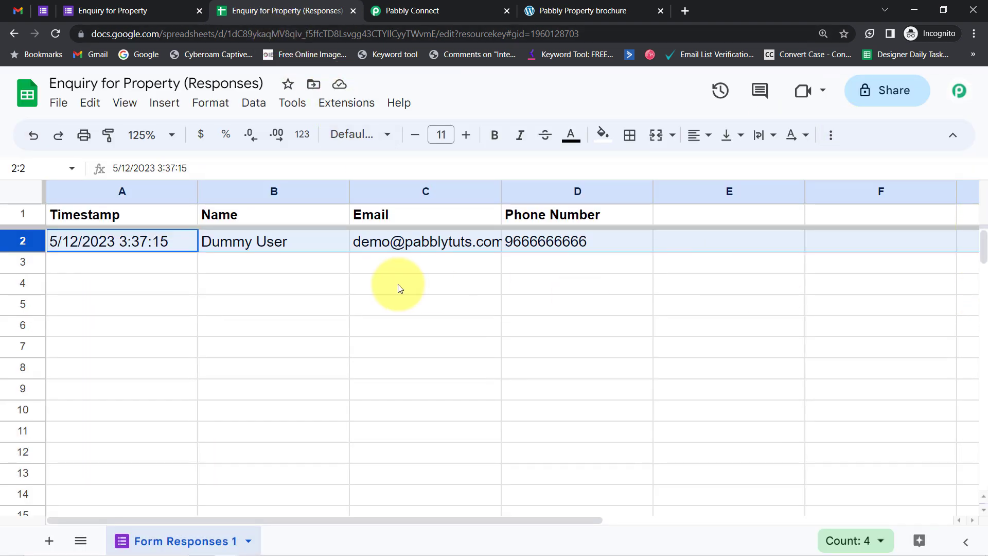
left_click(463, 303)
left_click_drag(502, 191, 553, 196)
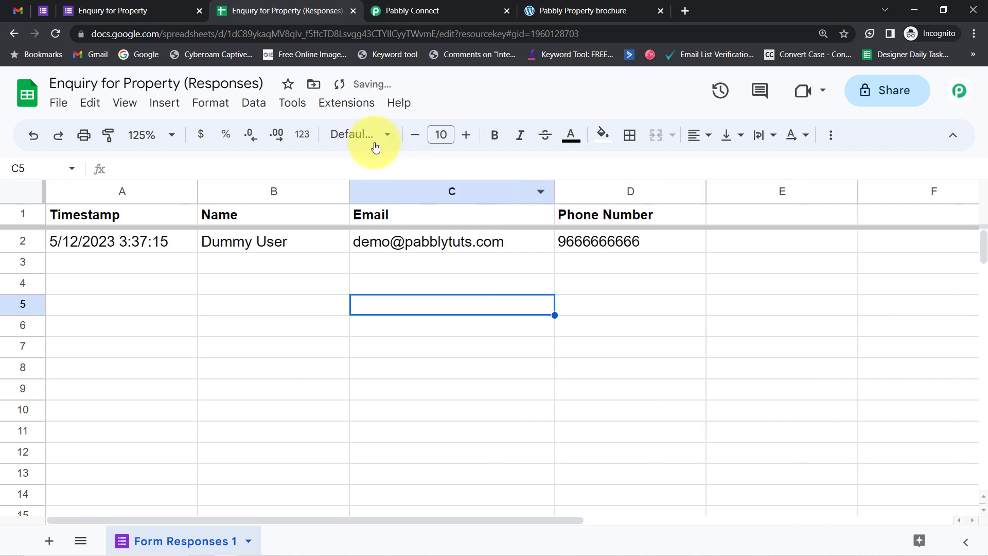
Open the Initial Setup of the Pabbly Connect Webhooks add-on, paste the copied webhook URL, and read the trigger column note.
left_click(341, 103)
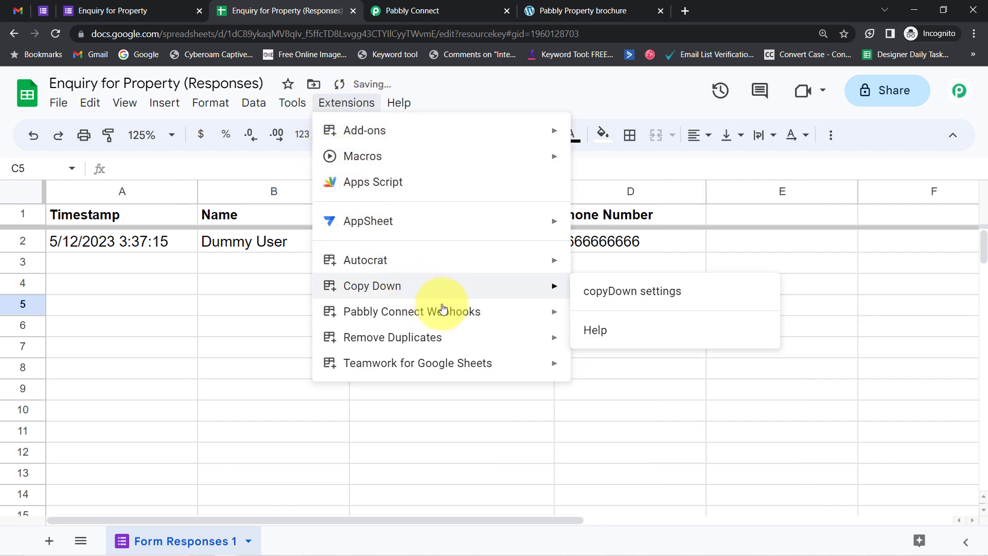
mouse_move(392, 318)
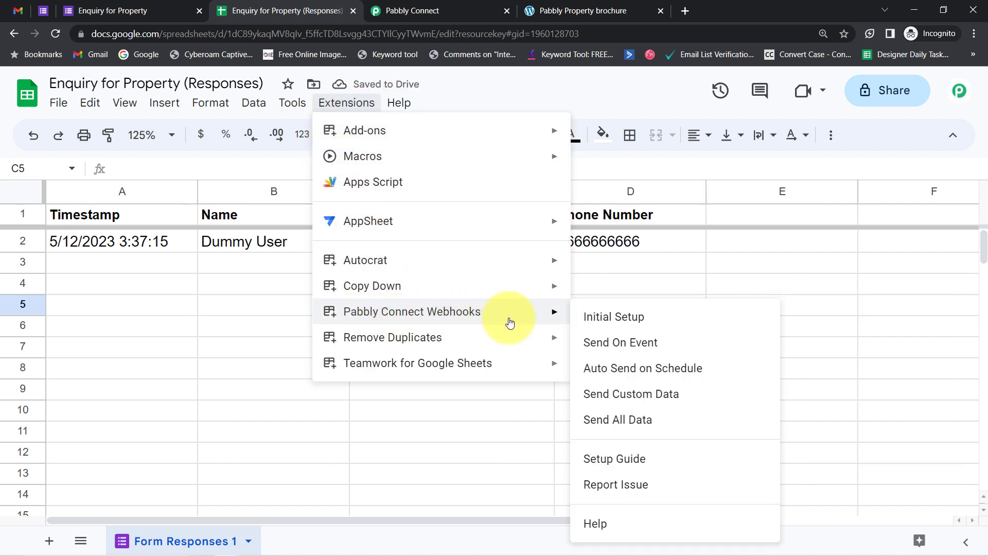
left_click(627, 319)
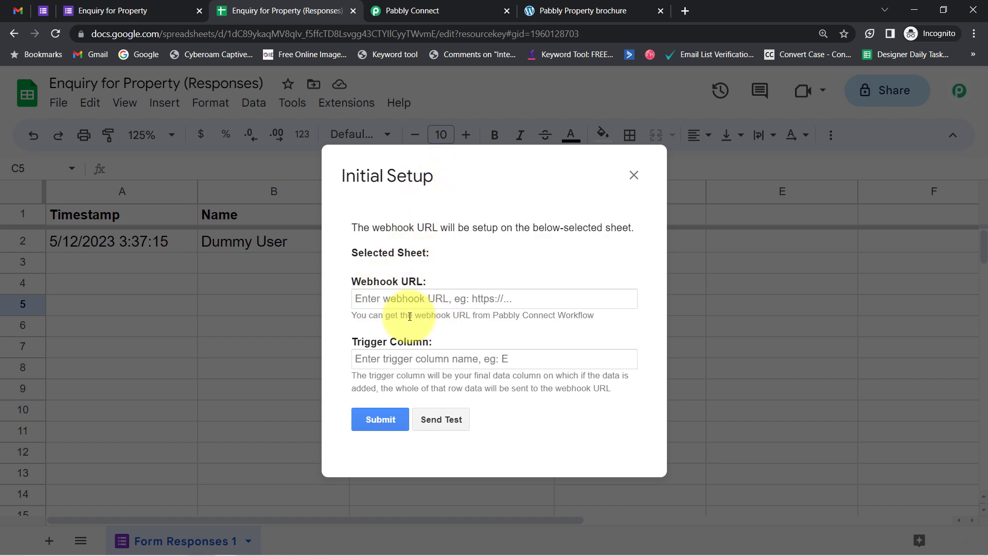
left_click(380, 299)
key("ctrl+v")
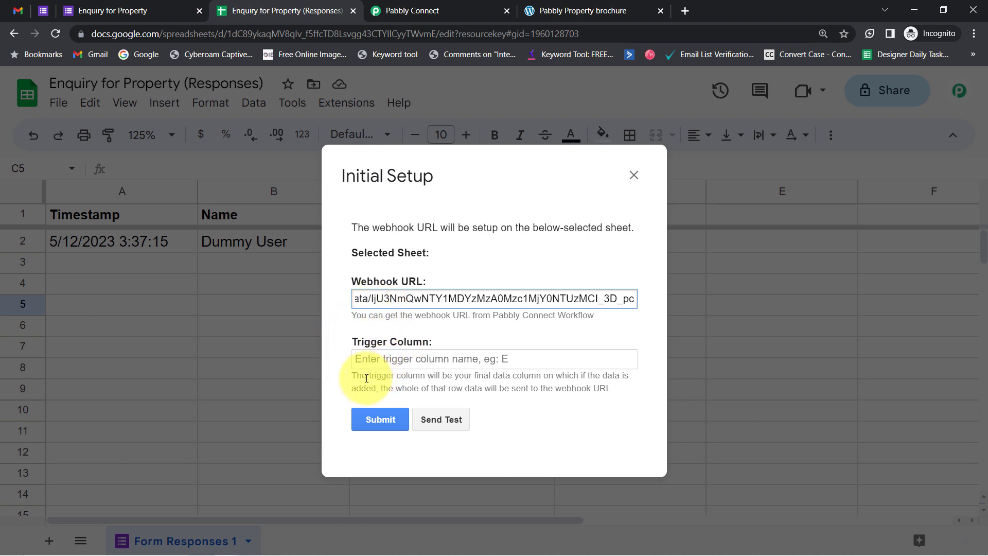
left_click_drag(366, 376, 384, 388)
left_click_drag(389, 389, 603, 387)
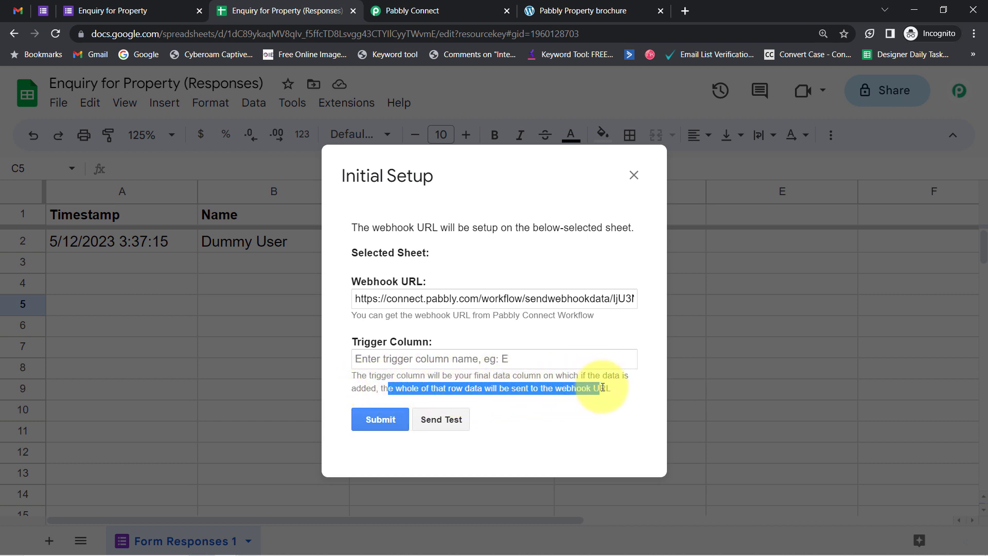
Enter the webhook URL for the Form Responses 1 sheet, set the trigger column to D, and send a test.
left_click(431, 302)
key("ctrl+v")
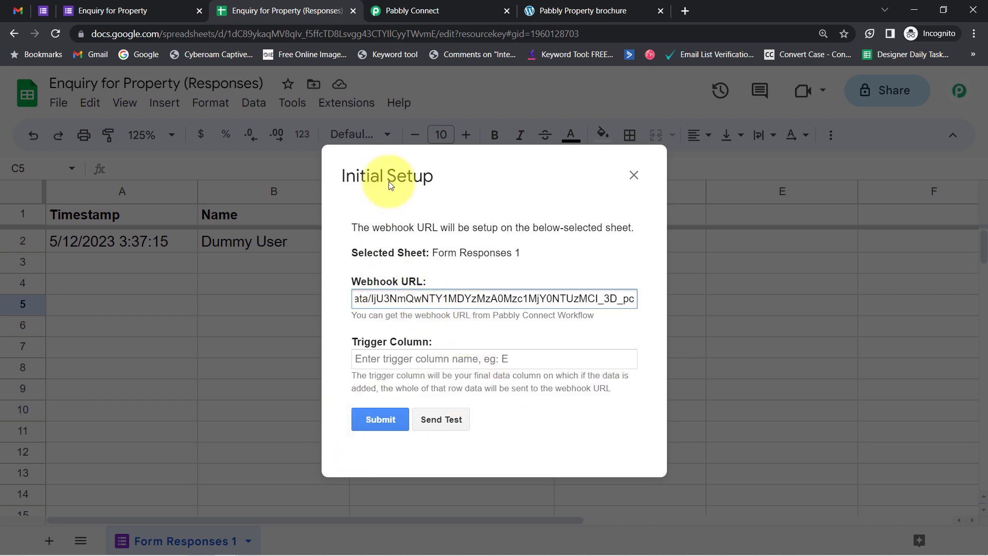
mouse_move(384, 176)
left_mouse_down()
mouse_move(252, 249)
mouse_move(244, 332)
mouse_move(623, 131)
mouse_move(517, 234)
mouse_move(385, 192)
left_mouse_up()
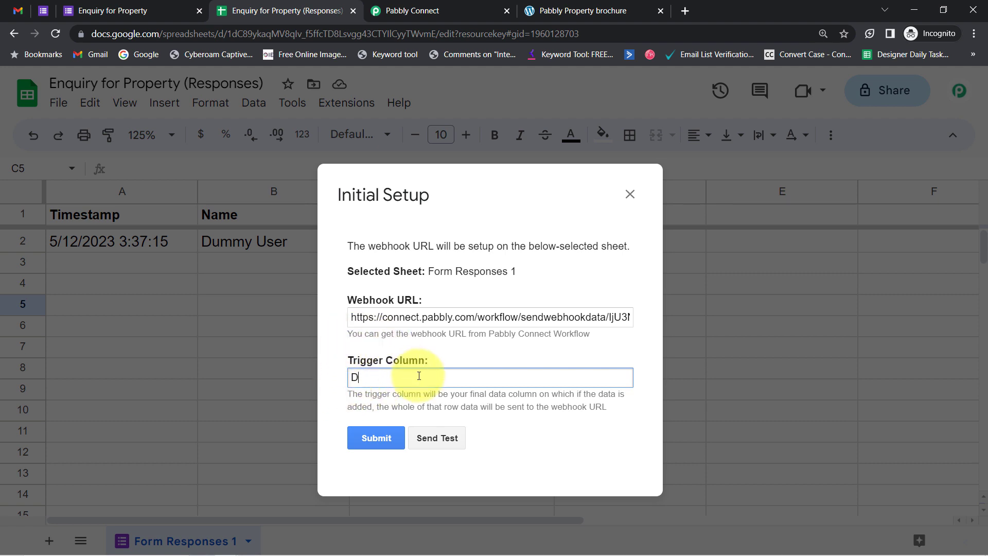
left_click(431, 440)
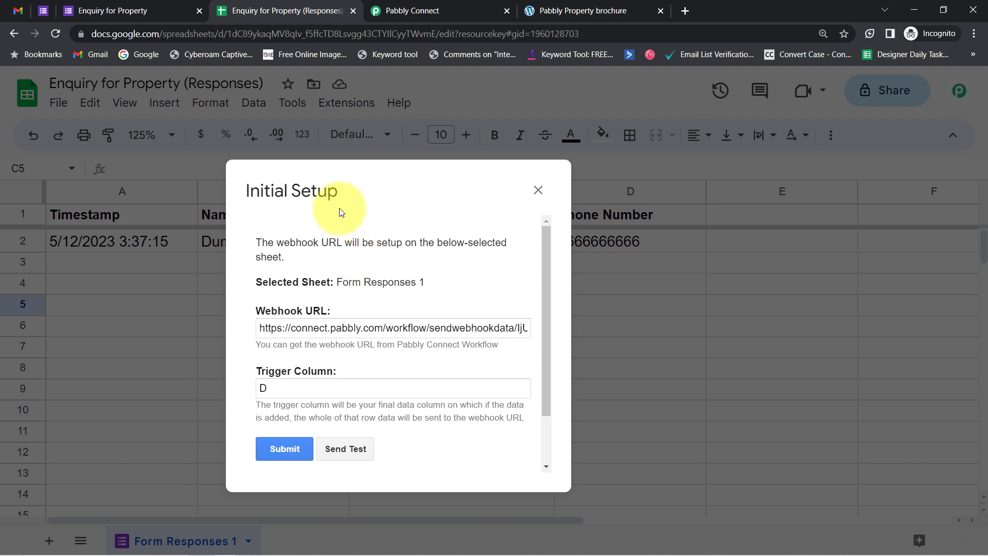
Read the test result for the sent row data in the Initial Setup dialog and close the dialog.
scroll(544, 295, "down", 1)
left_click_drag(546, 295, 546, 342)
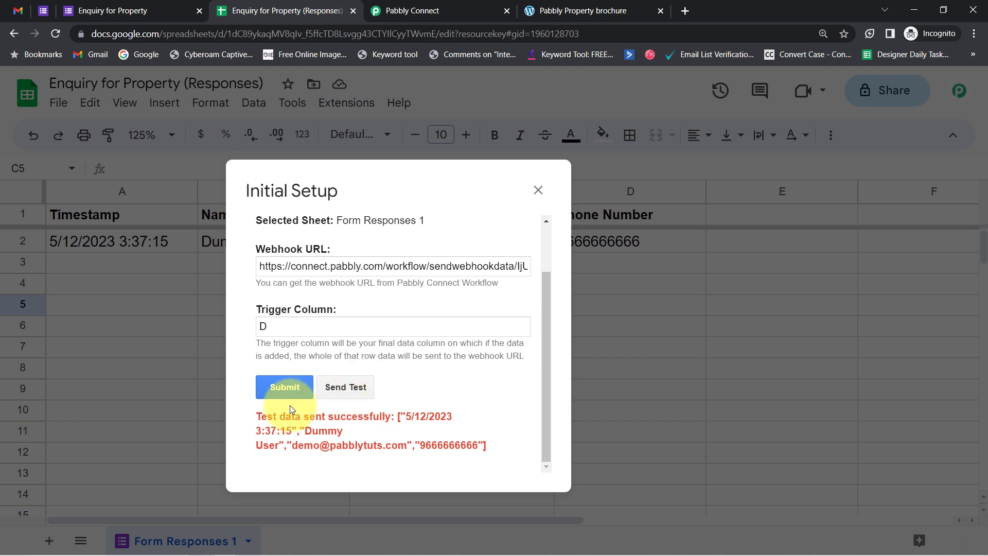
left_click_drag(269, 416, 370, 416)
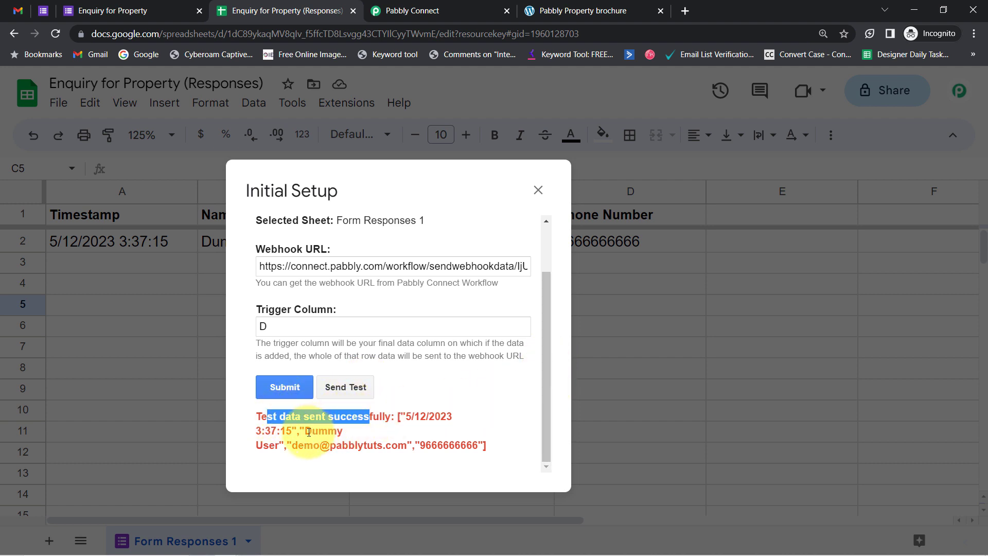
left_click_drag(310, 432, 489, 445)
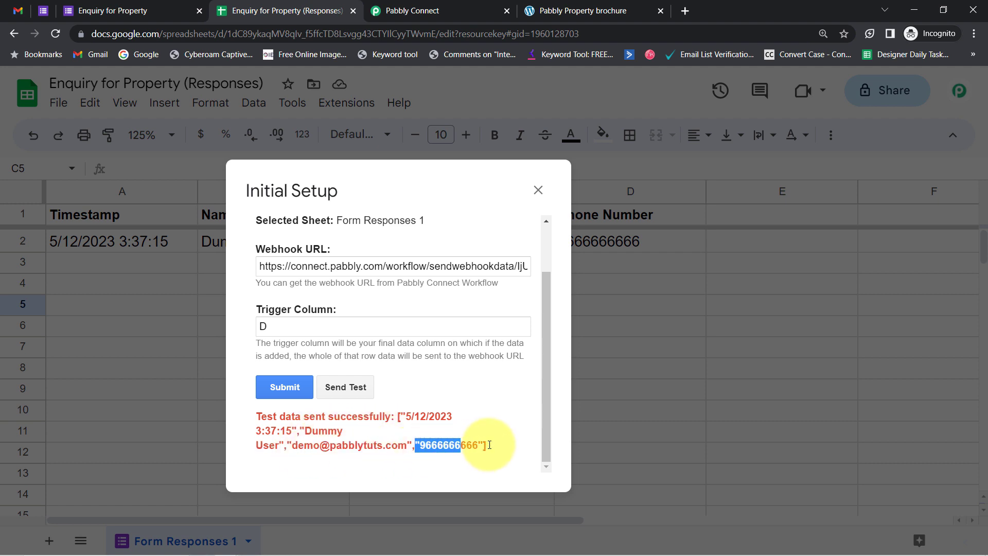
left_click(539, 190)
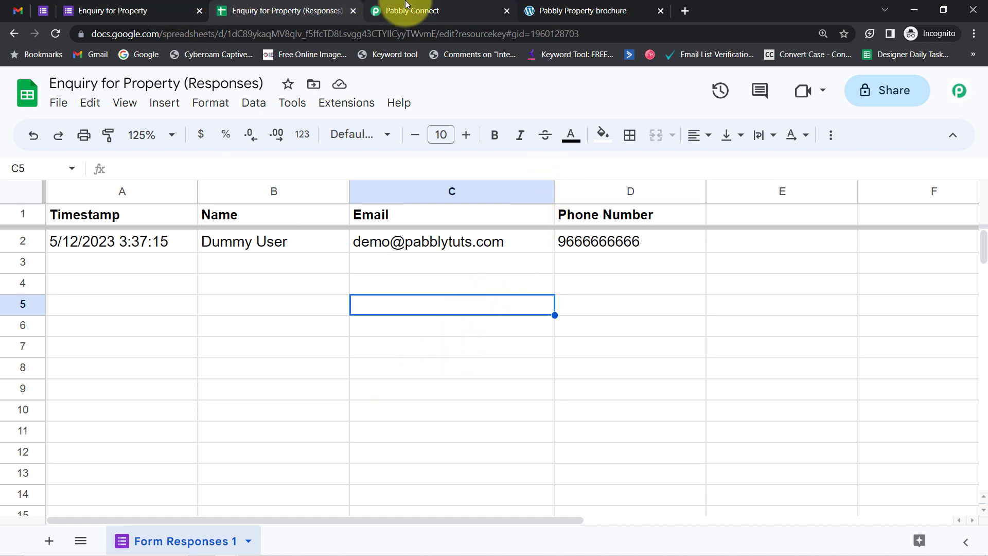
Switch to Pabbly Connect and check the received trigger column, timestamp and spreadsheet name against the form and response sheet.
left_click(406, 7)
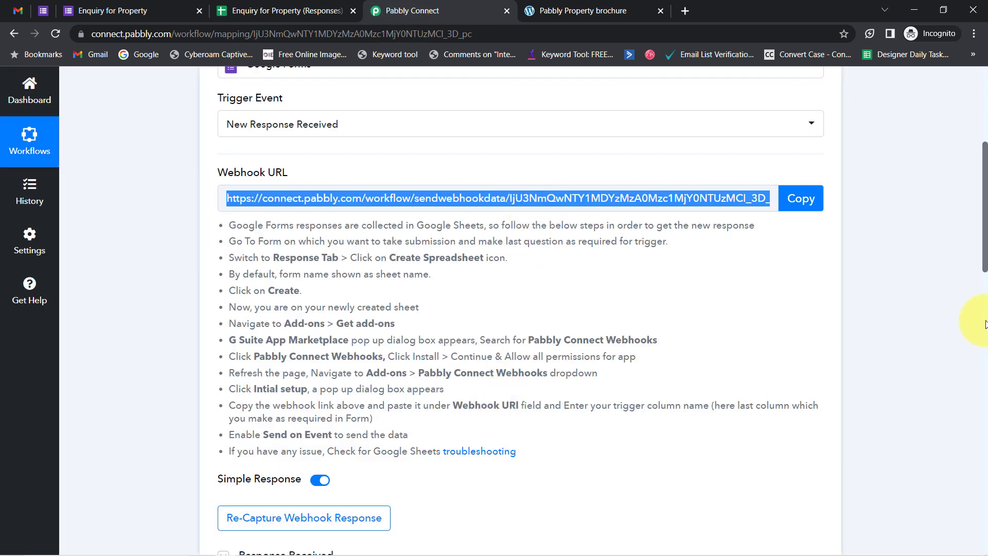
left_click_drag(986, 234, 984, 304)
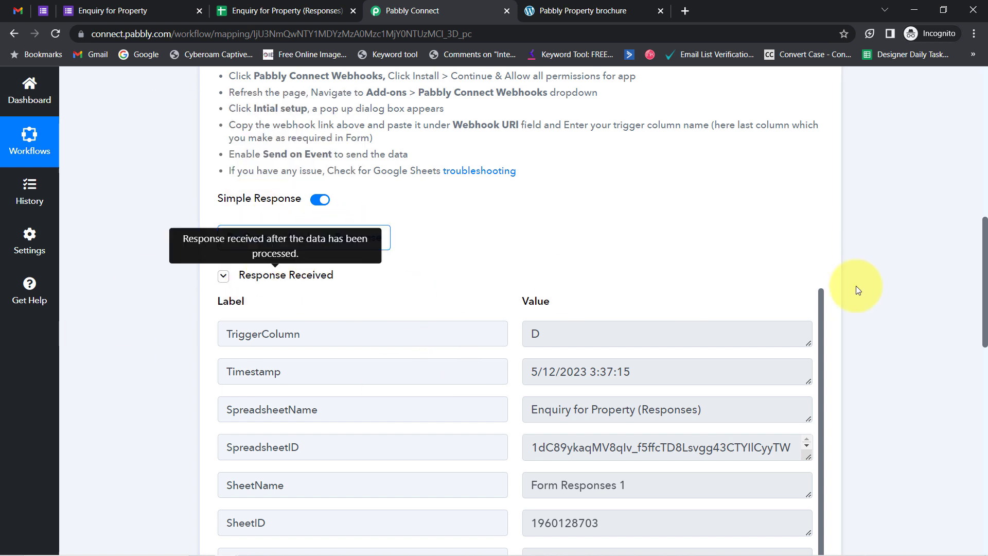
left_click_drag(984, 258, 985, 297)
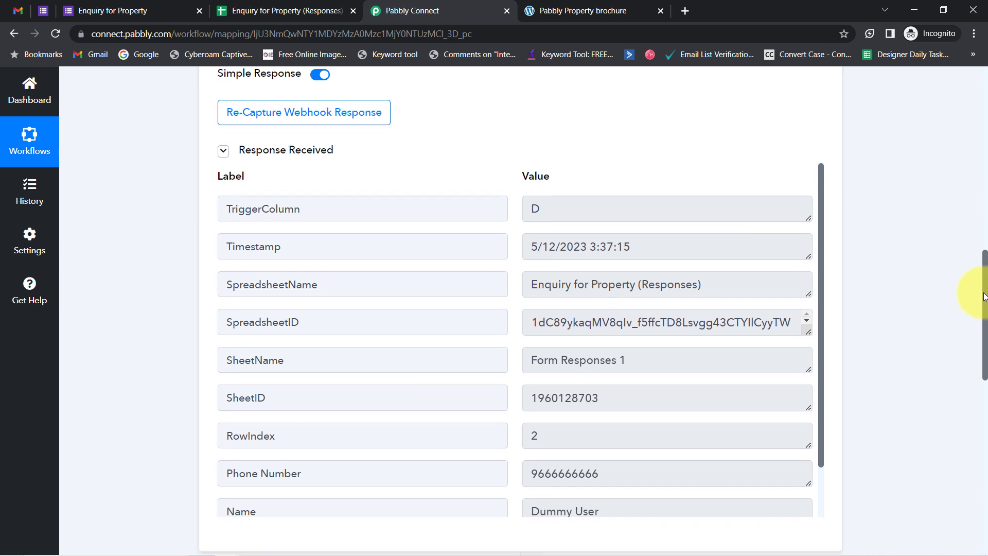
double_click(589, 209)
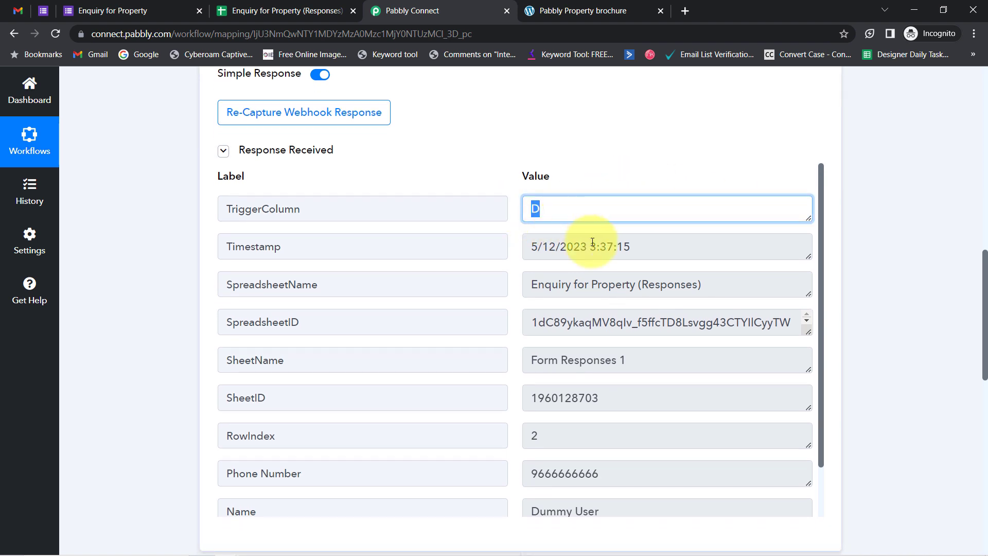
left_click_drag(606, 247, 542, 250)
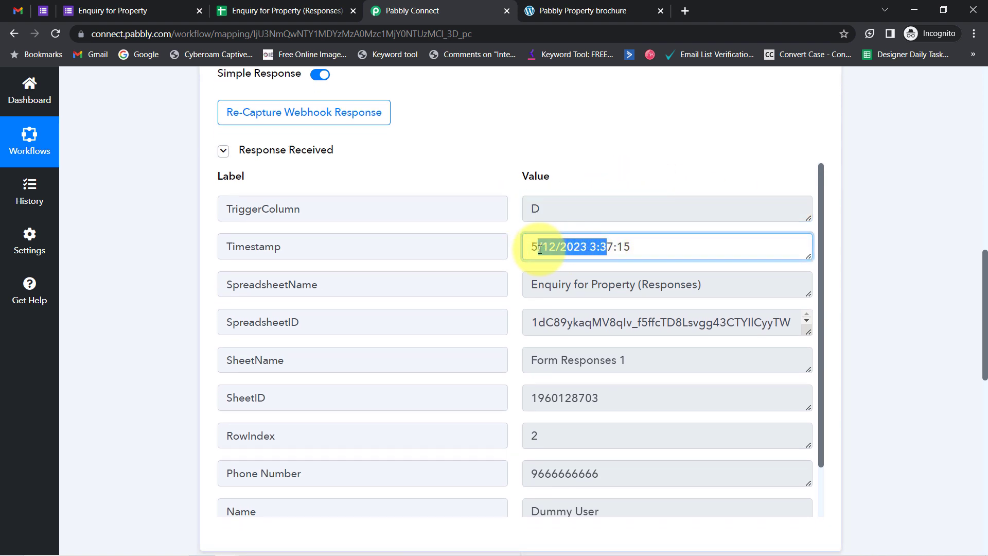
left_click_drag(635, 286, 508, 287)
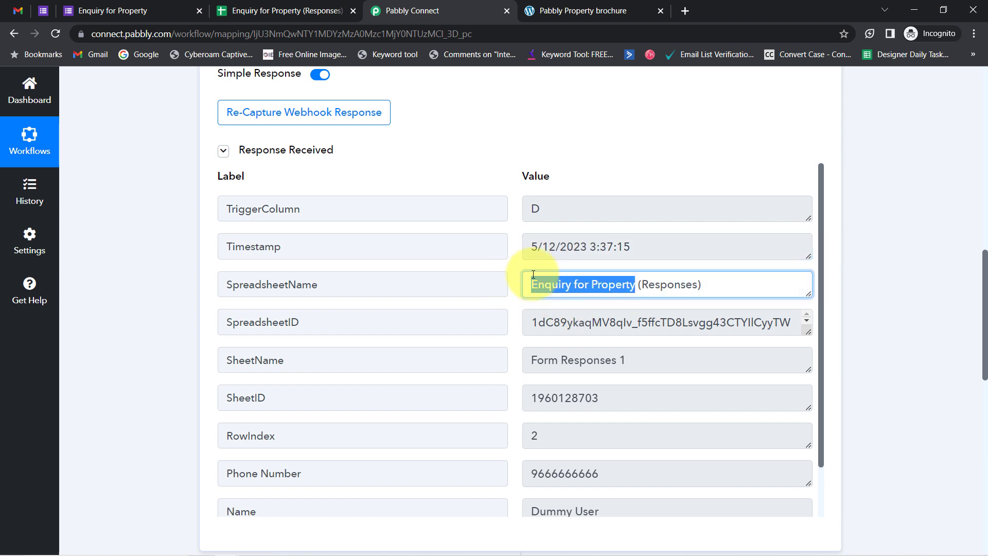
left_click(119, 6)
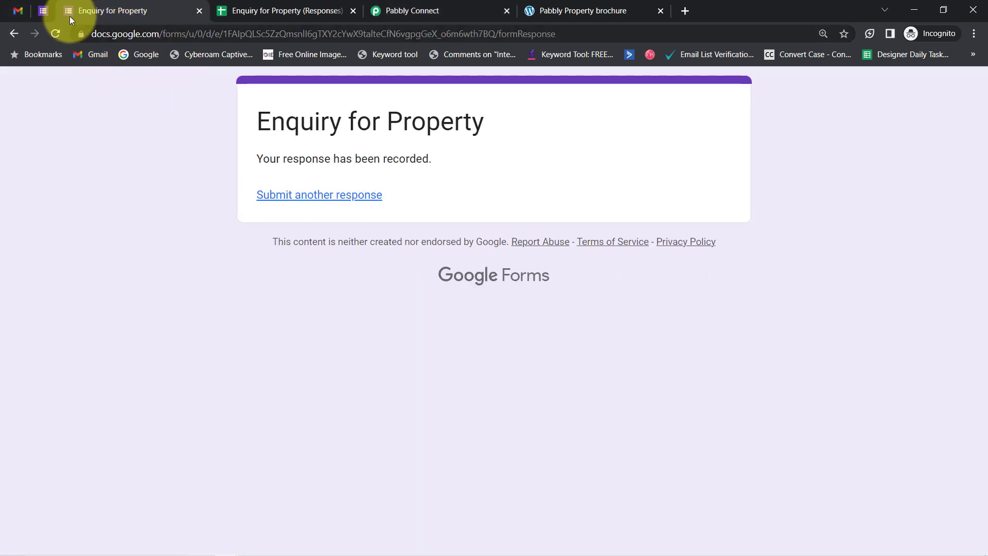
left_click(256, 11)
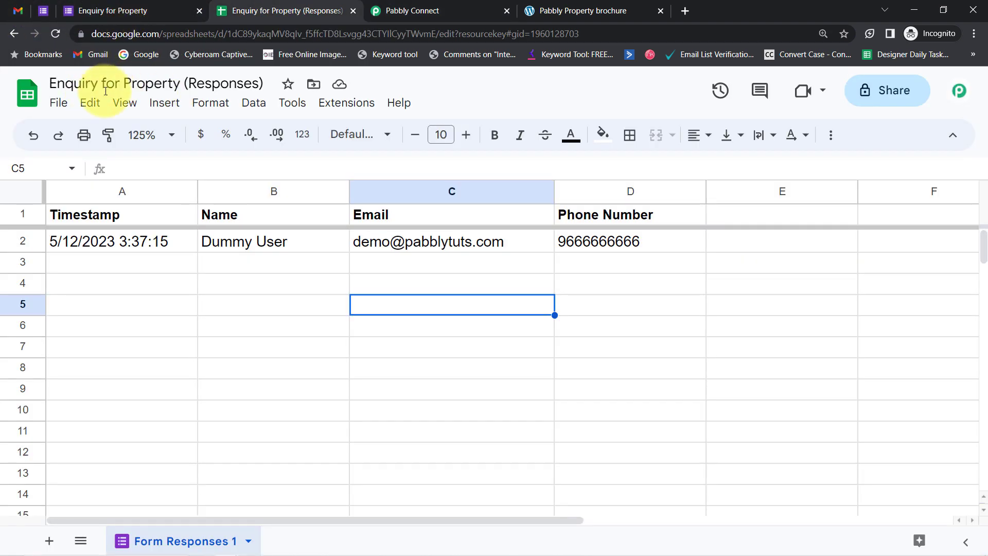
left_click(406, 12)
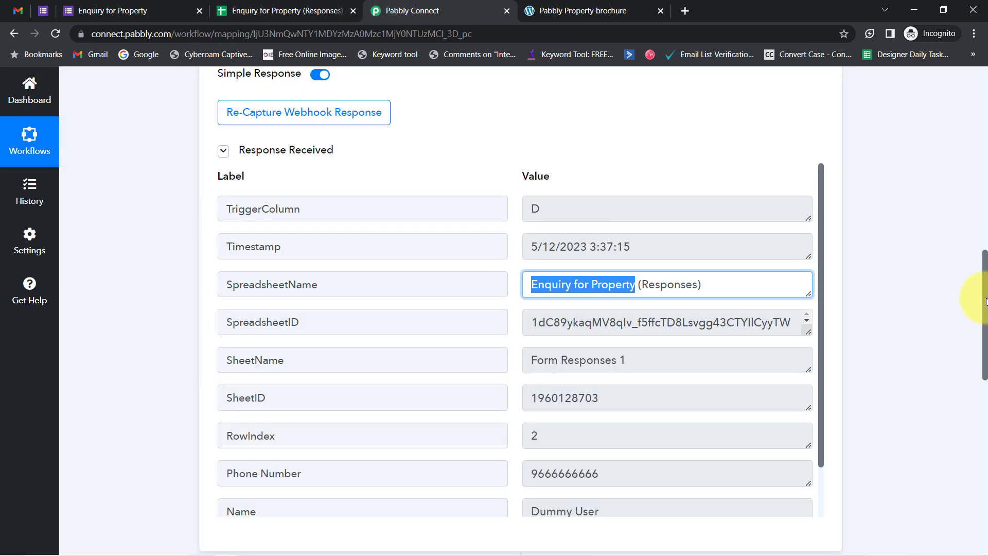
Examine the remaining fields of the received webhook response, down to the respondent's name and email.
left_click_drag(986, 301, 964, 338)
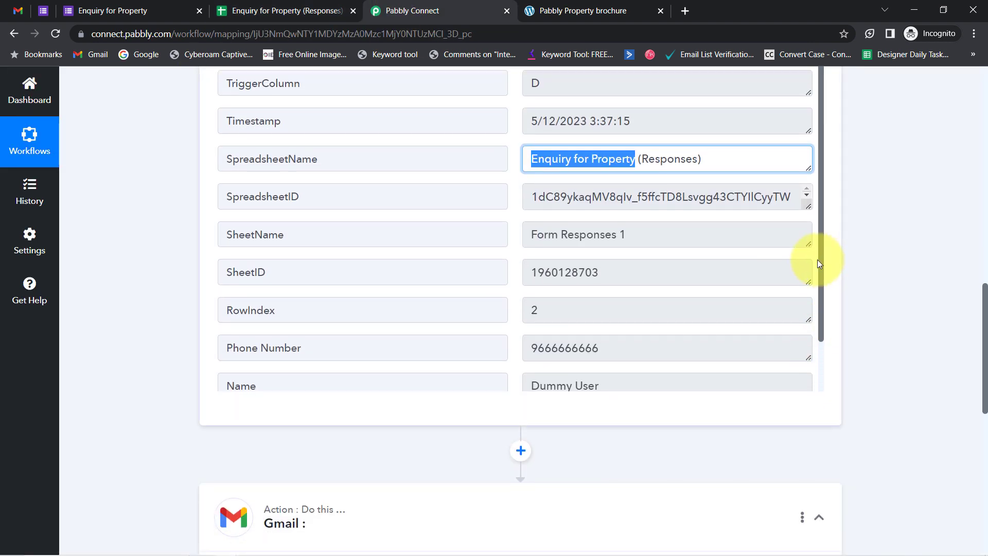
left_click_drag(820, 264, 820, 335)
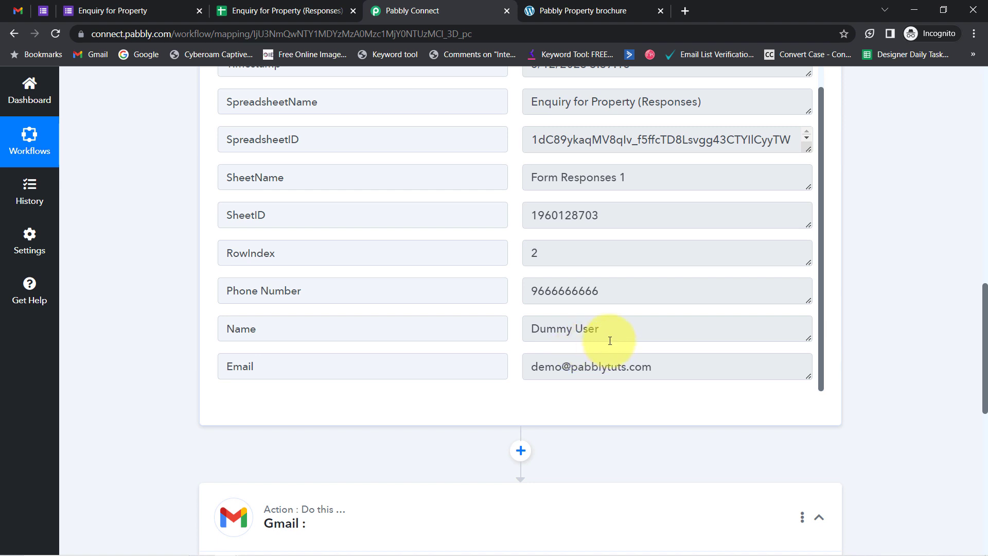
left_click_drag(610, 341, 526, 329)
left_click_drag(601, 366, 537, 366)
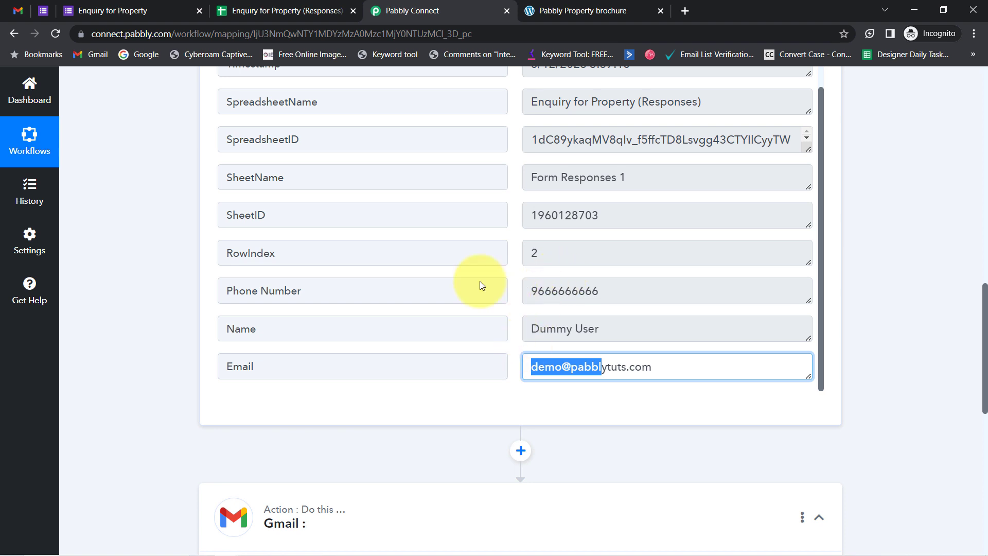
Close the submitted form's browser tab and pin the Enquiry for Property (Responses) sheet's tab.
left_click(289, 10)
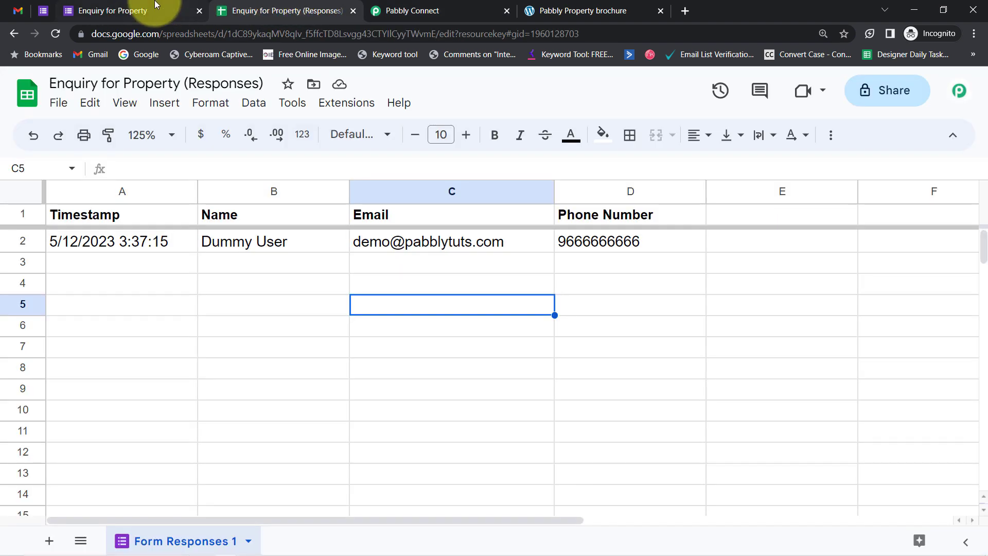
left_click(168, 10)
left_click(199, 10)
right_click(156, 8)
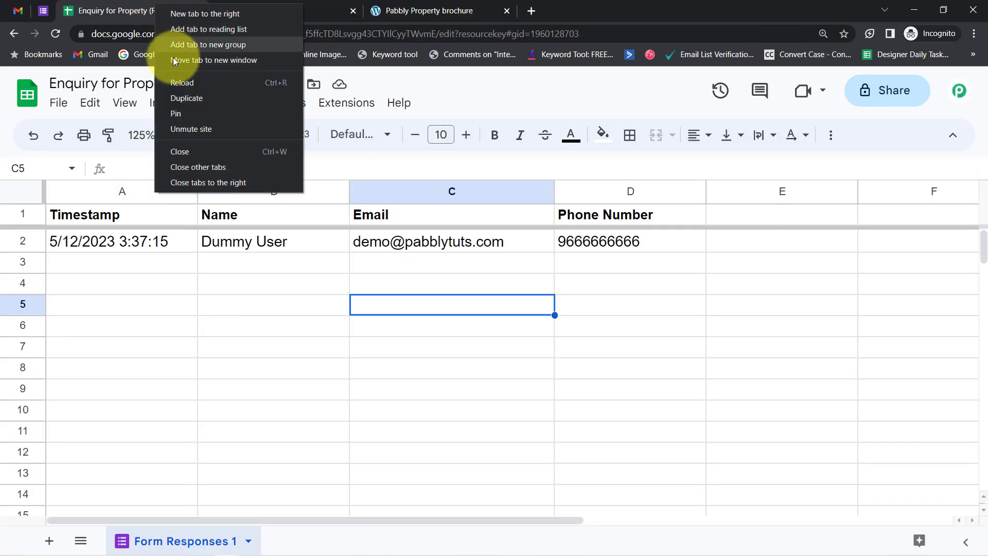
left_click(175, 107)
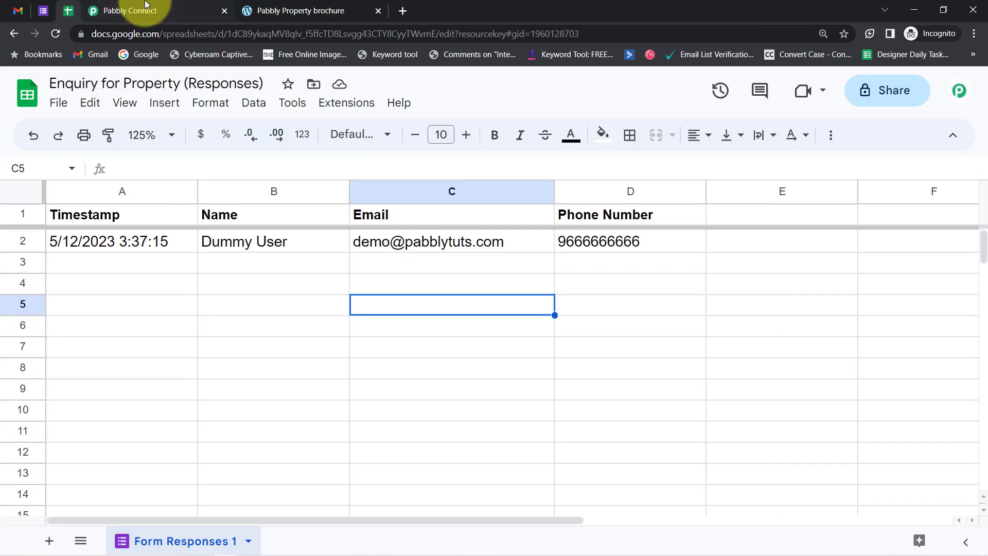
Return to the response sheet after viewing the workflow and form responses, and enable Send On Event in the Pabbly Connect Webhooks add-on.
left_click(142, 9)
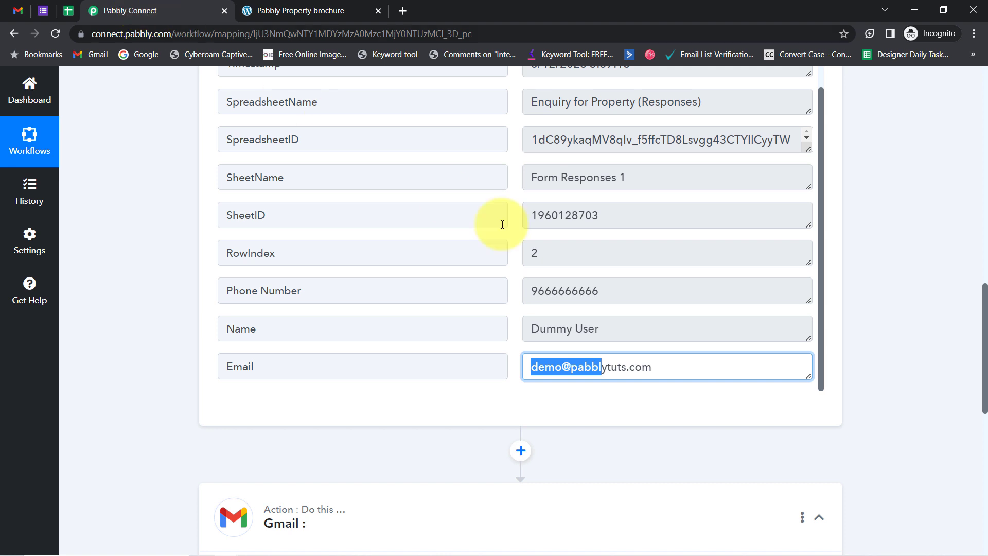
left_click(43, 10)
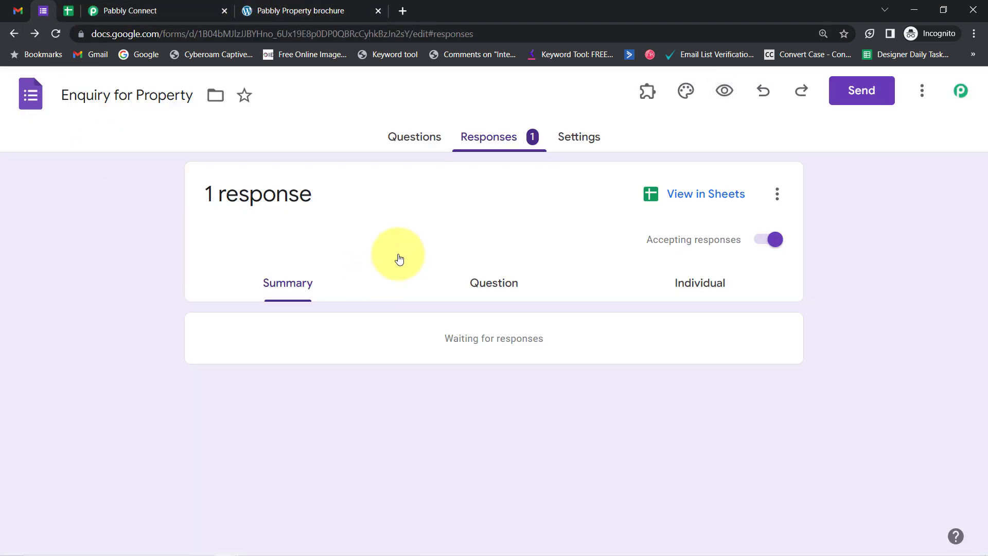
left_click(101, 9)
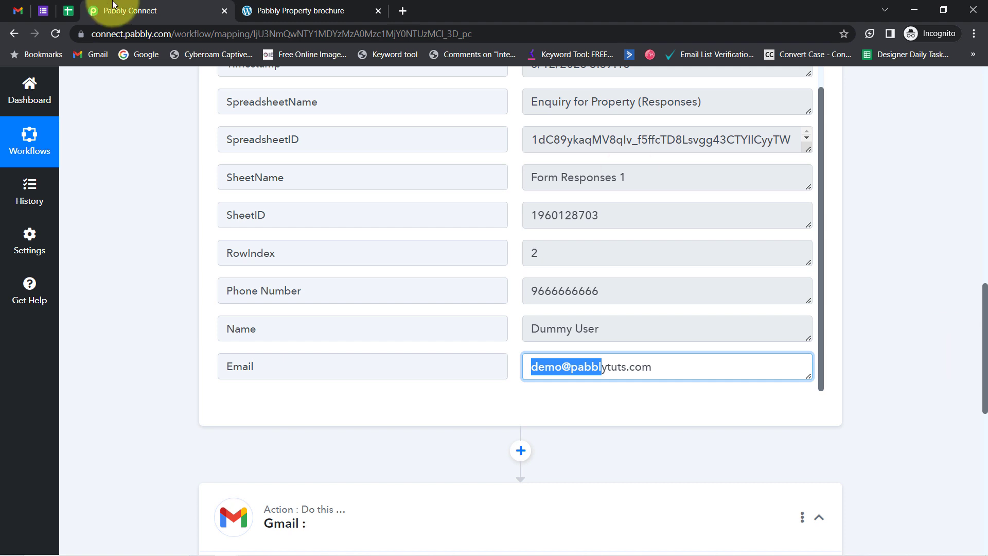
left_click(67, 10)
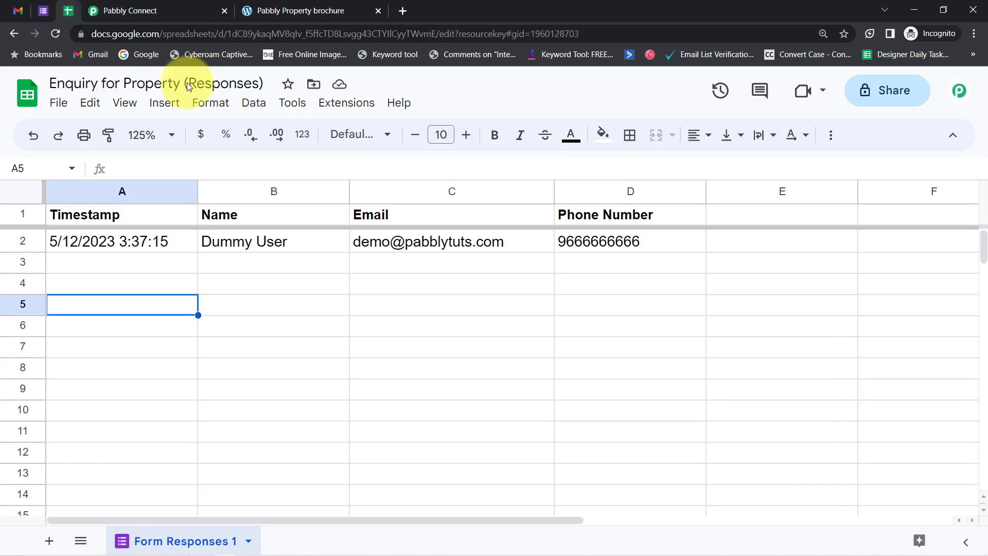
left_click(340, 103)
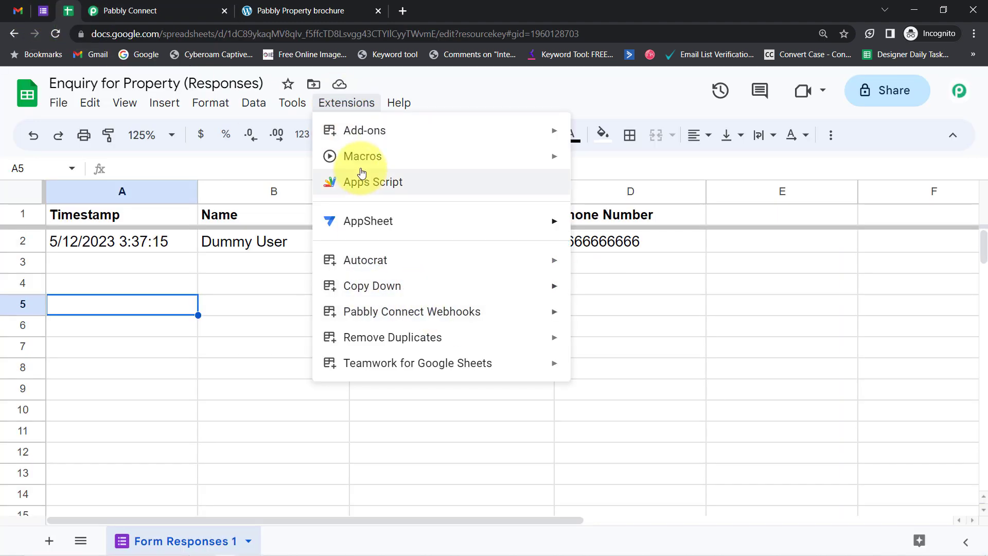
mouse_move(517, 315)
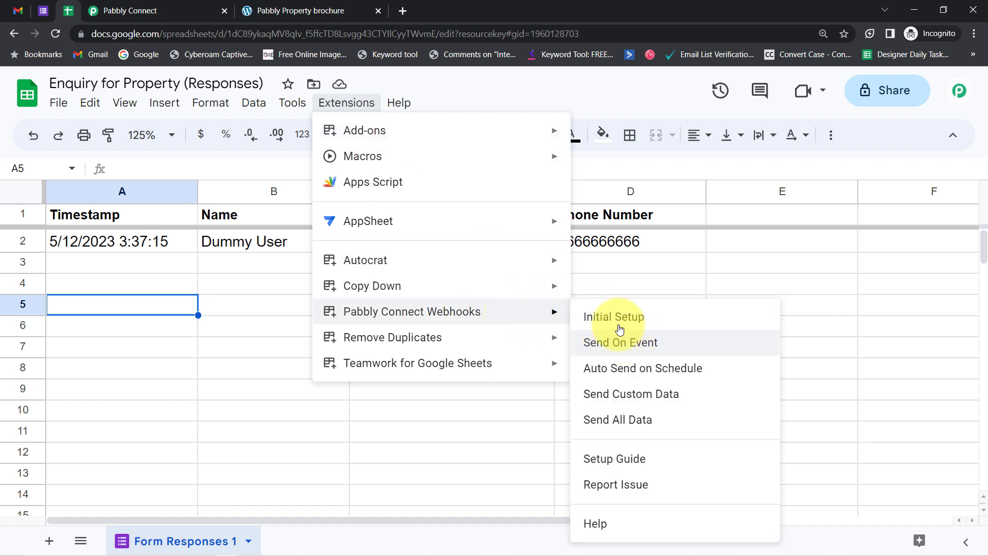
left_click(616, 347)
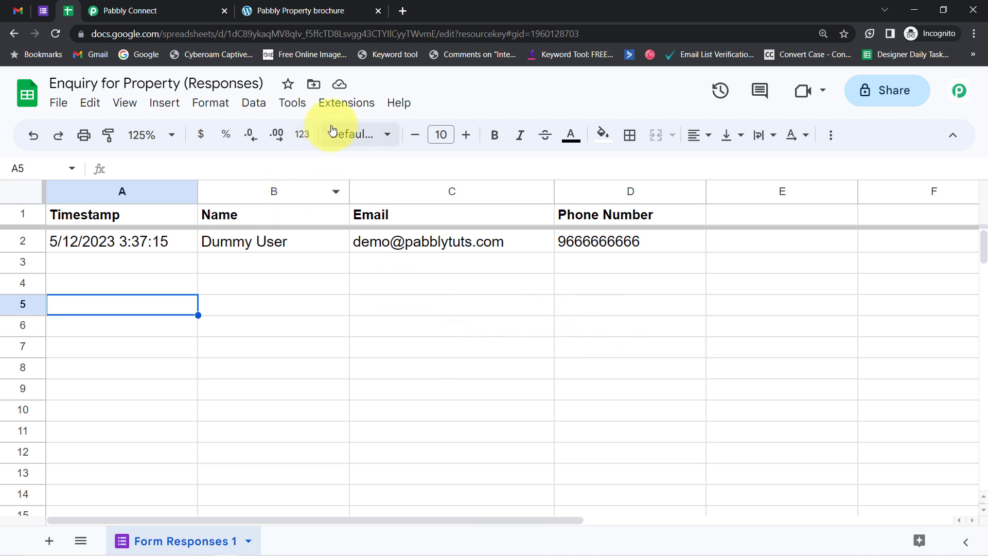
Revisit the form and workflow, and review the Pabbly Connect Webhooks add-on's options in the response sheet once more.
left_click(43, 10)
left_click(124, 10)
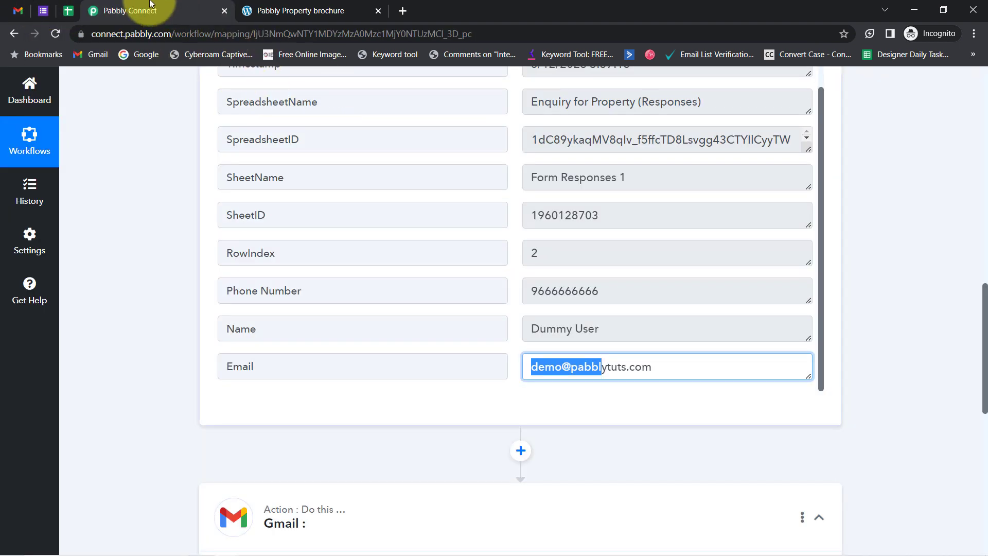
left_click(68, 10)
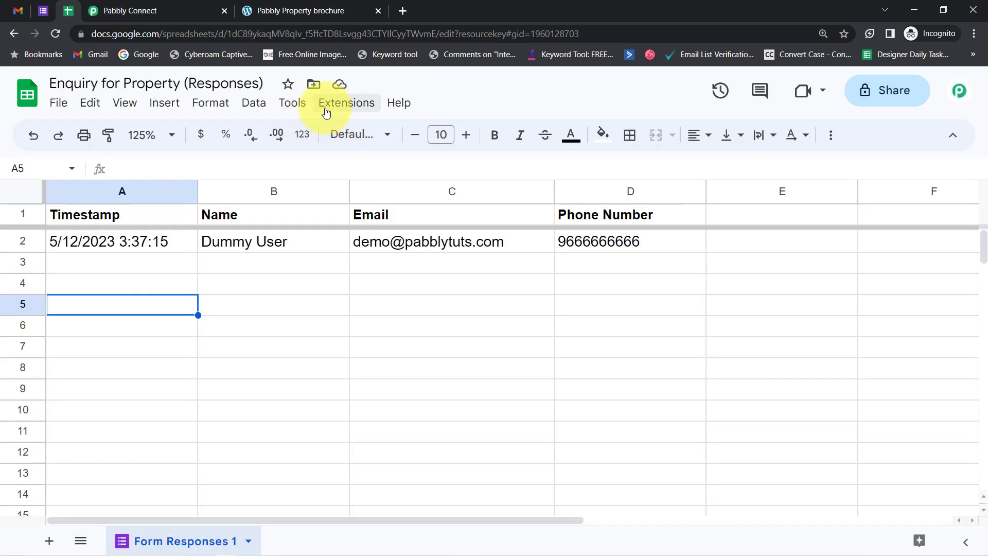
left_click(326, 108)
mouse_move(536, 311)
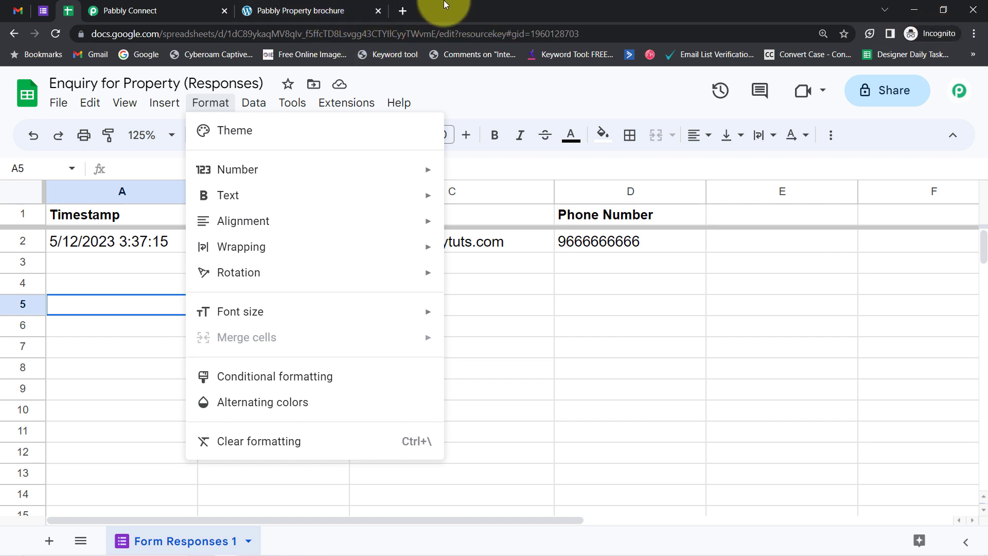
left_click(596, 351)
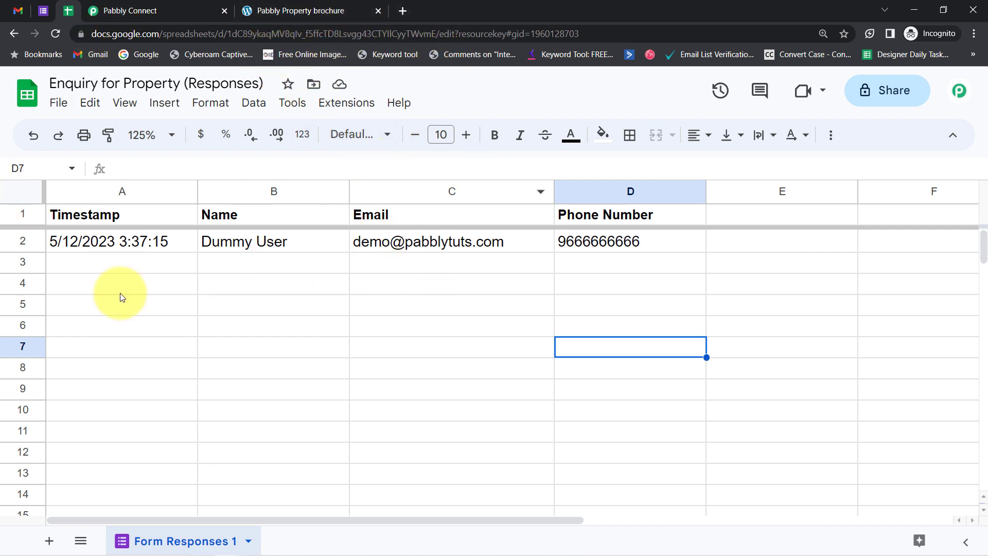
Recheck the captured email and name in Pabbly Connect, view the Gmail action step, and open the Pabbly Property brochure PDF.
left_click(123, 10)
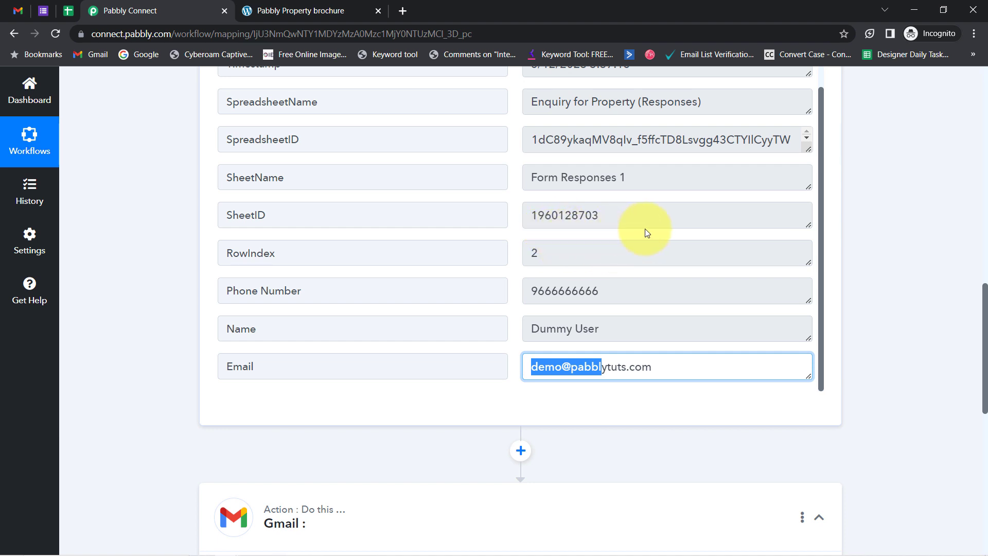
triple_click(618, 366)
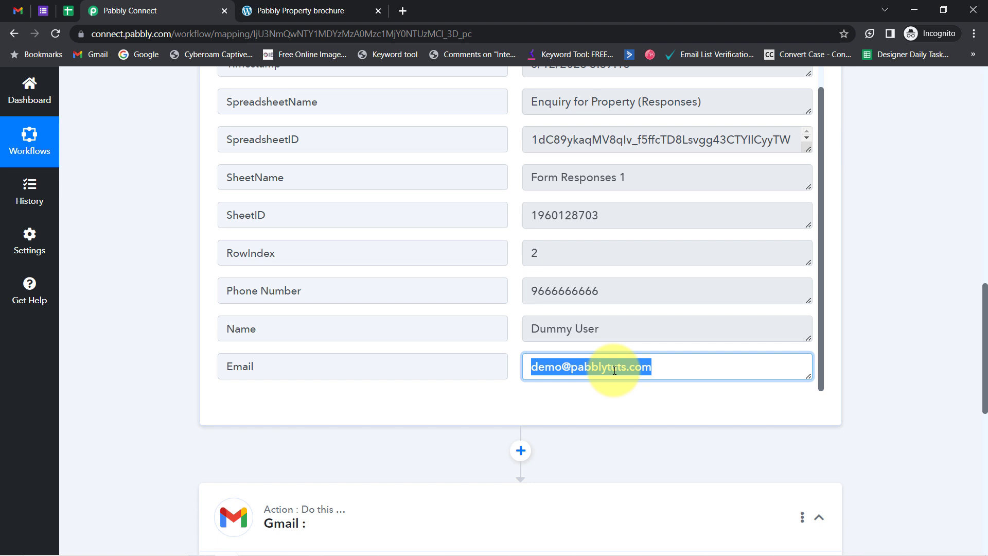
left_click_drag(556, 328, 640, 331)
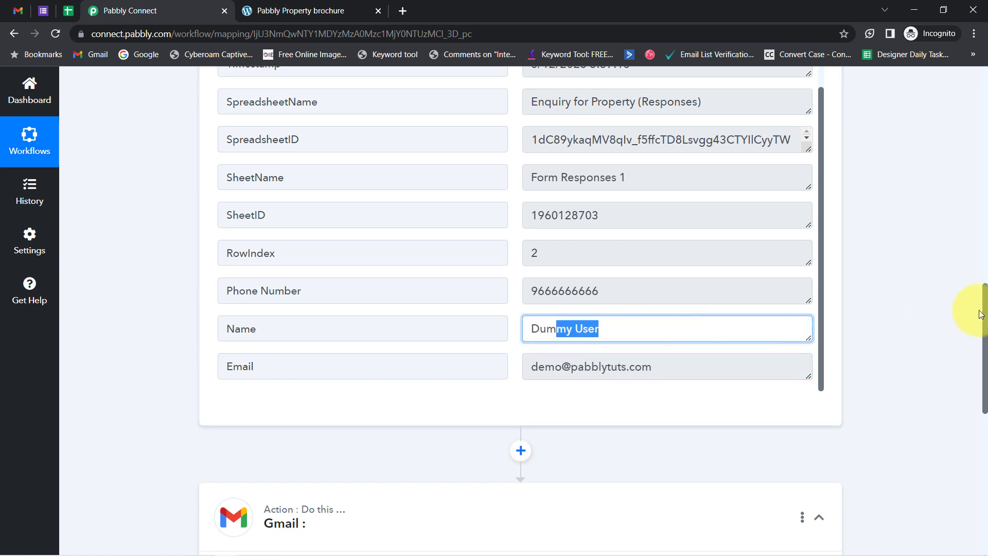
left_click_drag(984, 309, 984, 385)
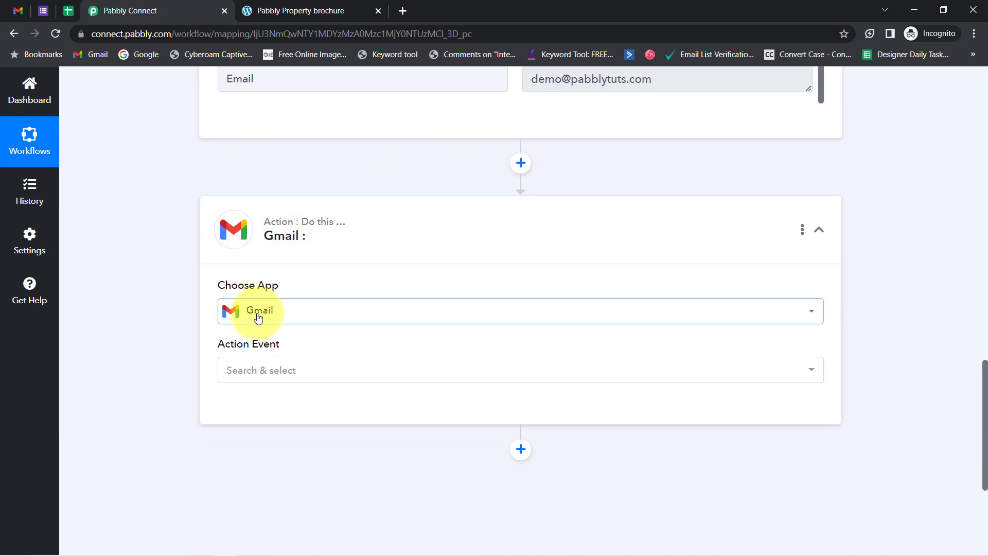
left_click(298, 5)
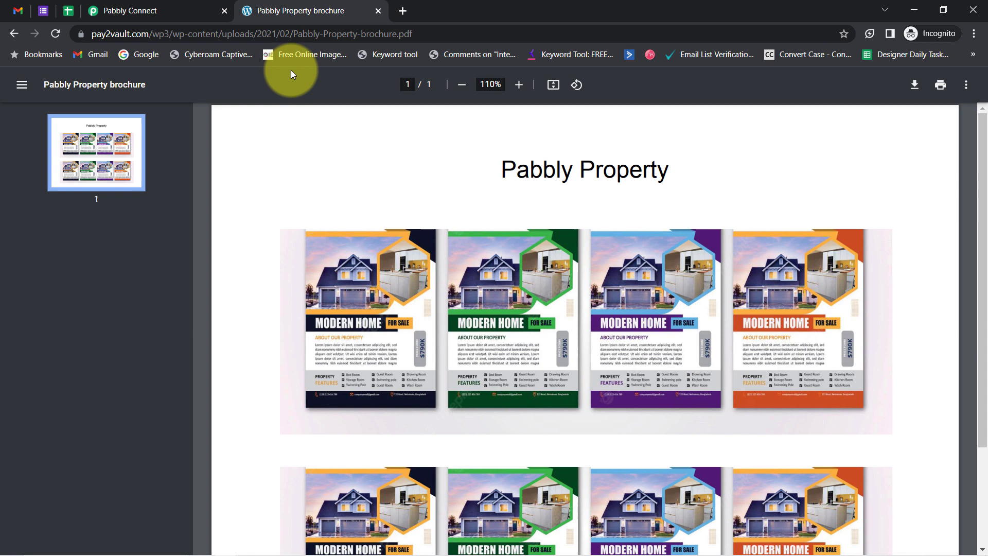
Return to the workflow from the brochure PDF, set the Gmail action event to Send Email, and open its account connection options.
left_click(359, 33)
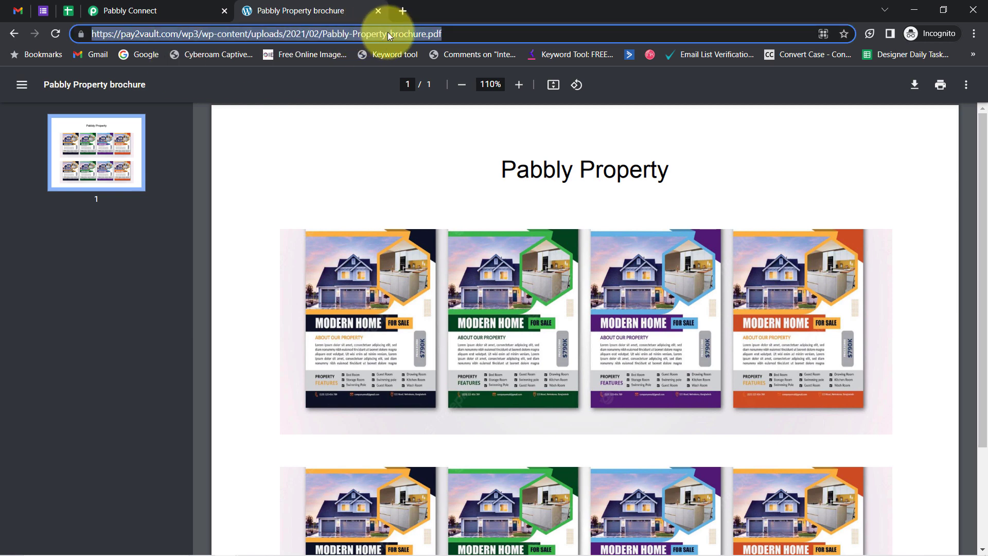
left_click(170, 10)
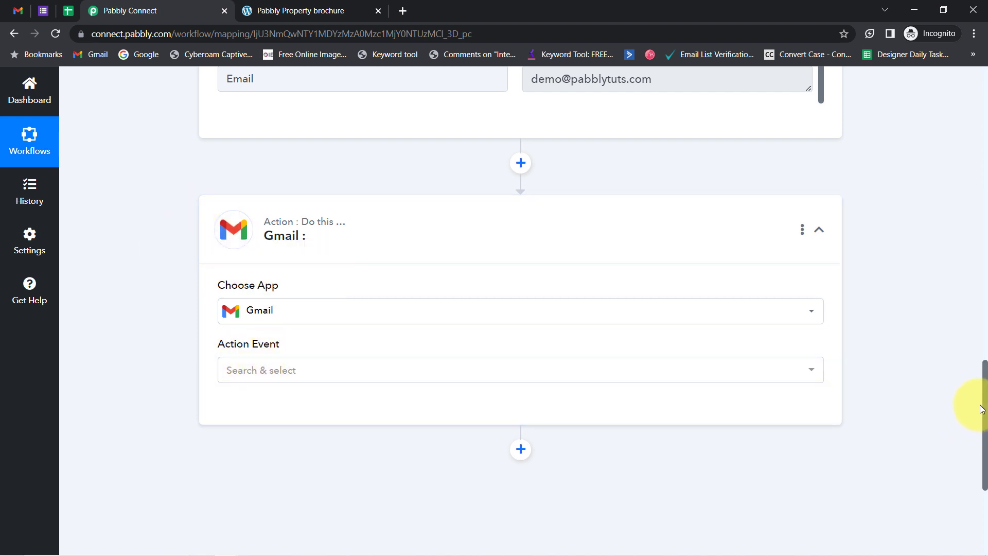
scroll(953, 283, "up", 15)
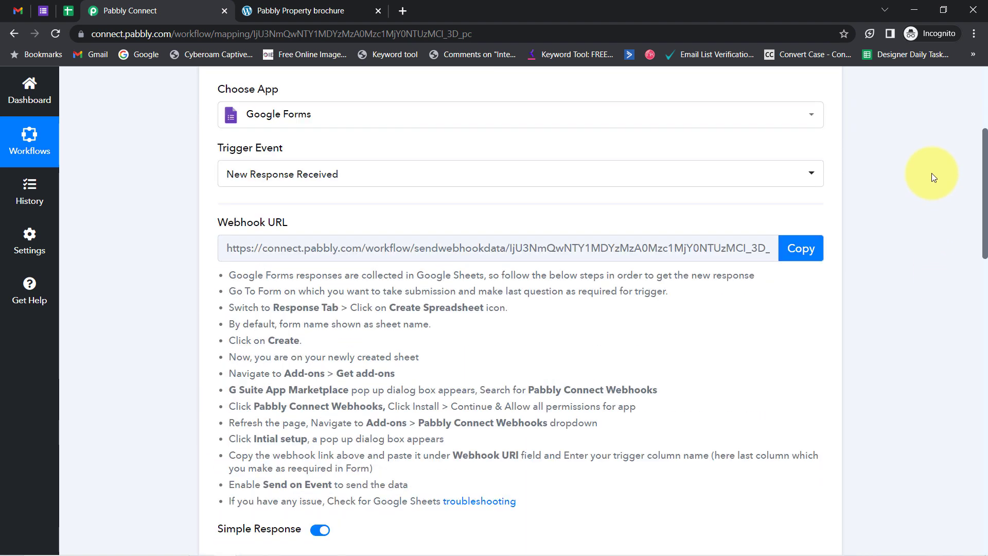
scroll(959, 356, "down", 8)
scroll(959, 357, "down", 10)
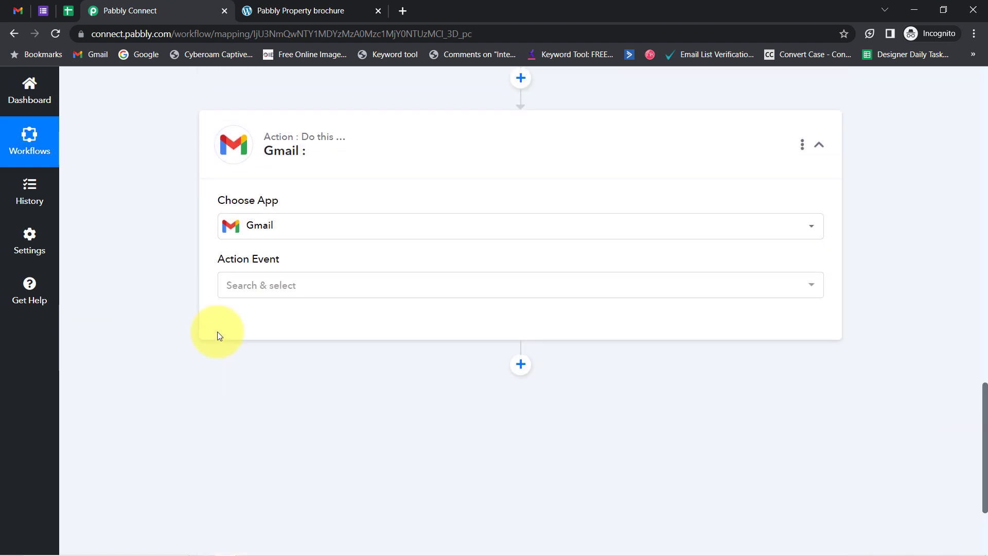
left_click(272, 295)
left_click(272, 349)
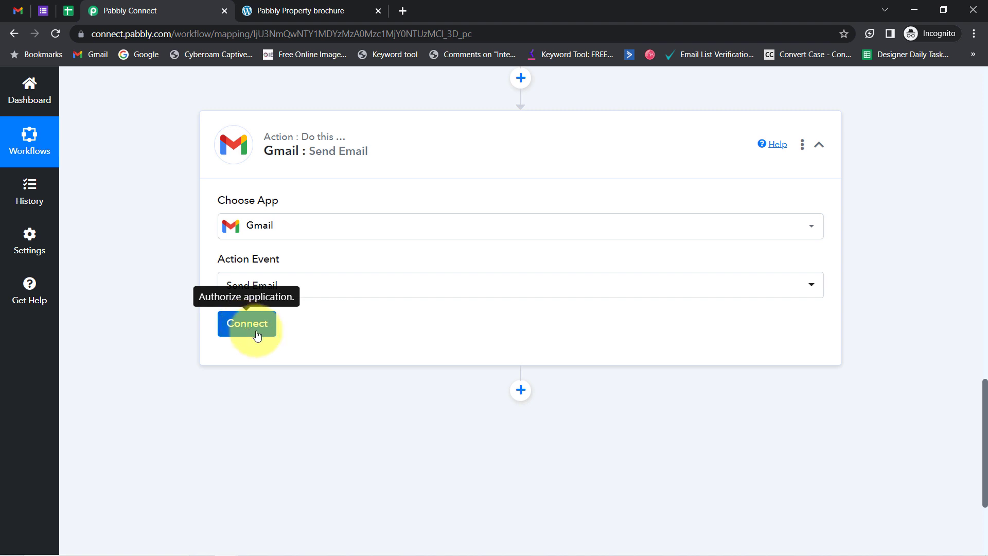
left_click(257, 334)
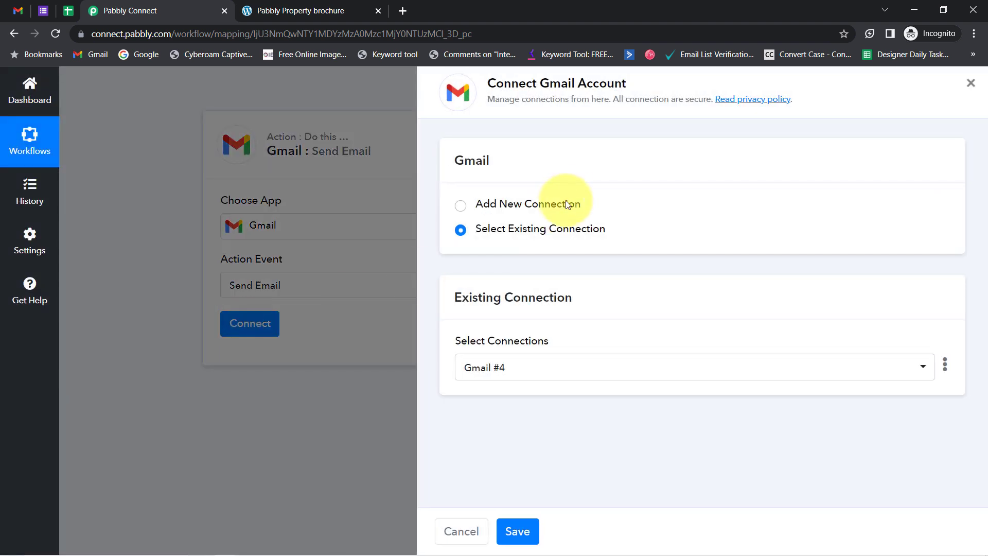
left_click(540, 206)
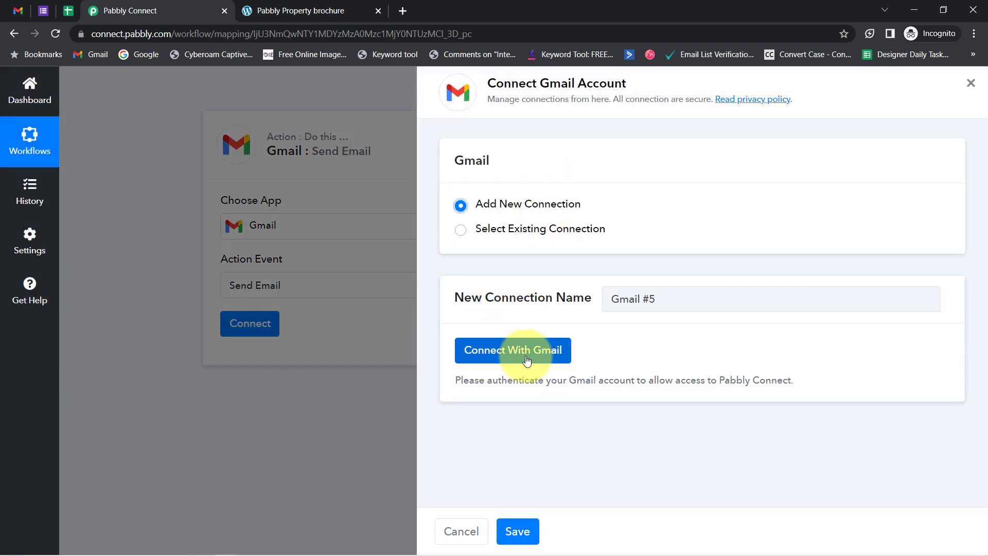
left_click(509, 360)
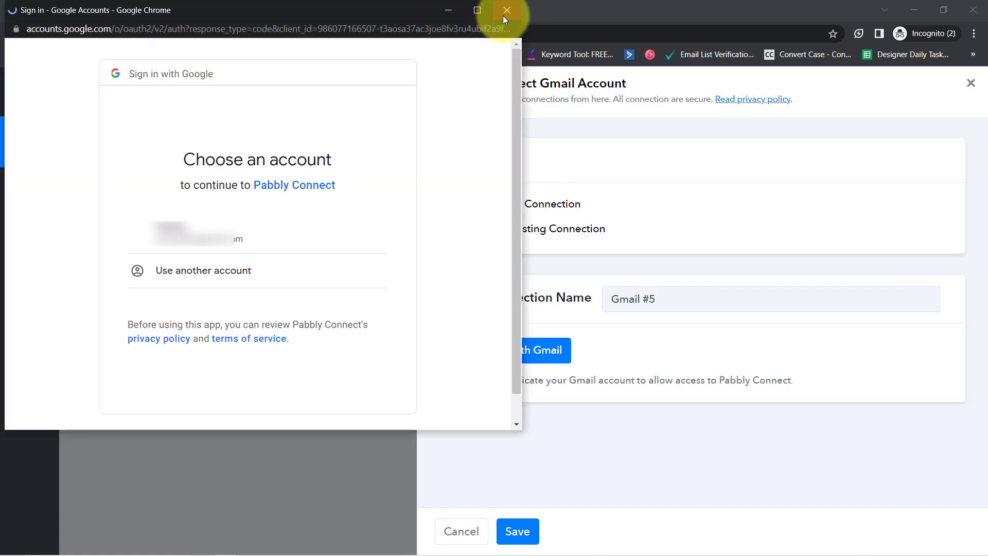
left_click(502, 15)
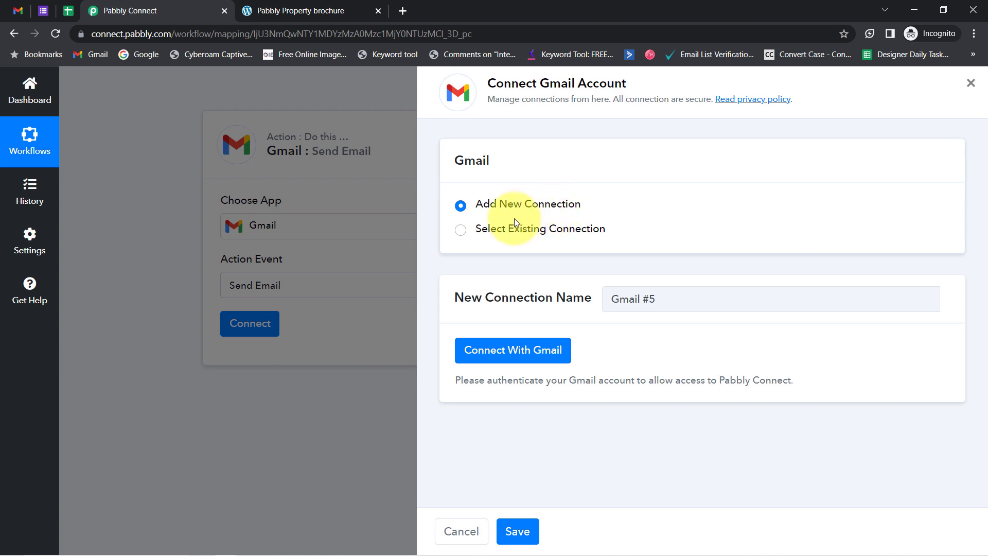
Connect the Gmail action with the existing connection Gmail #4 and save it.
left_click(510, 232)
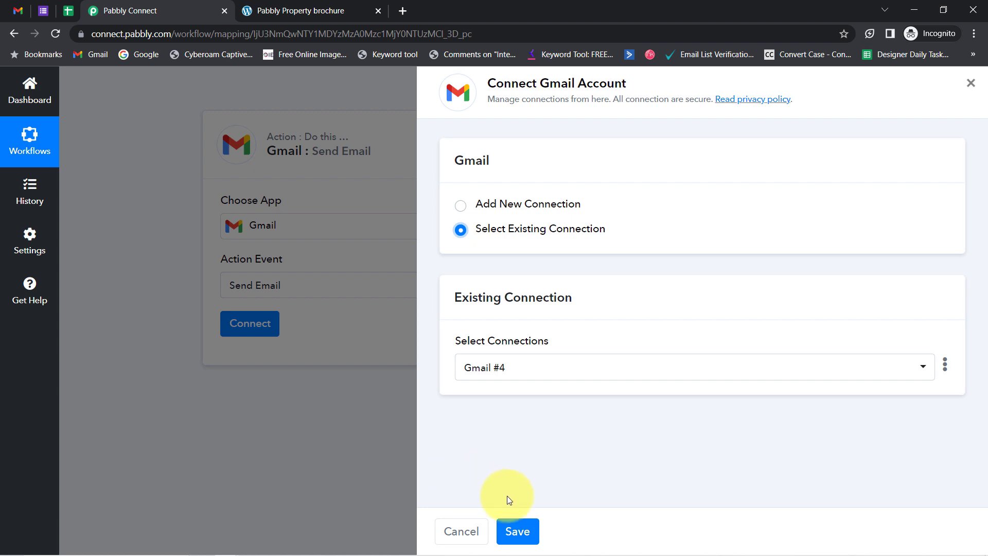
left_click(516, 533)
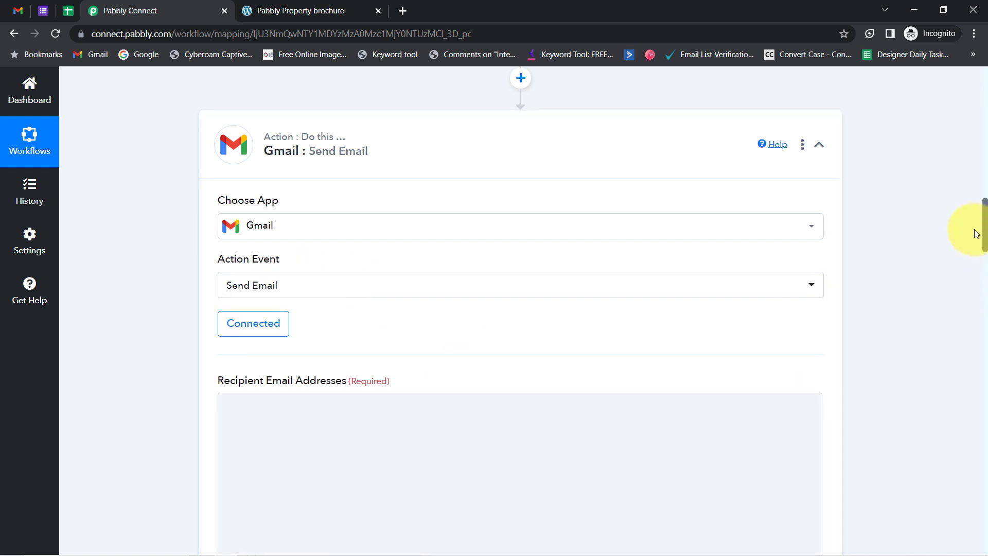
Map the Email value from the Google Forms response into the Gmail action's Recipient Email Addresses.
left_click_drag(986, 296, 981, 321)
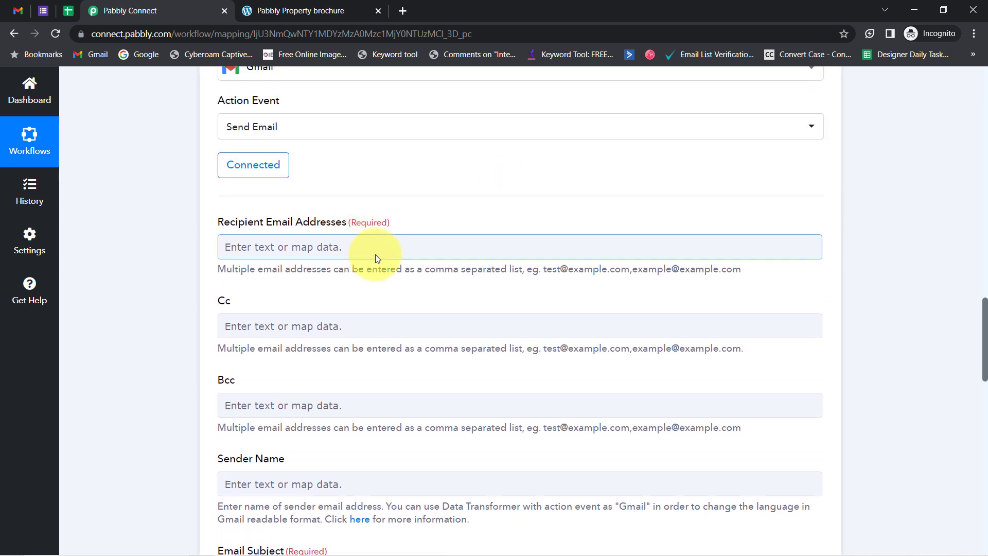
left_click_drag(225, 225, 348, 221)
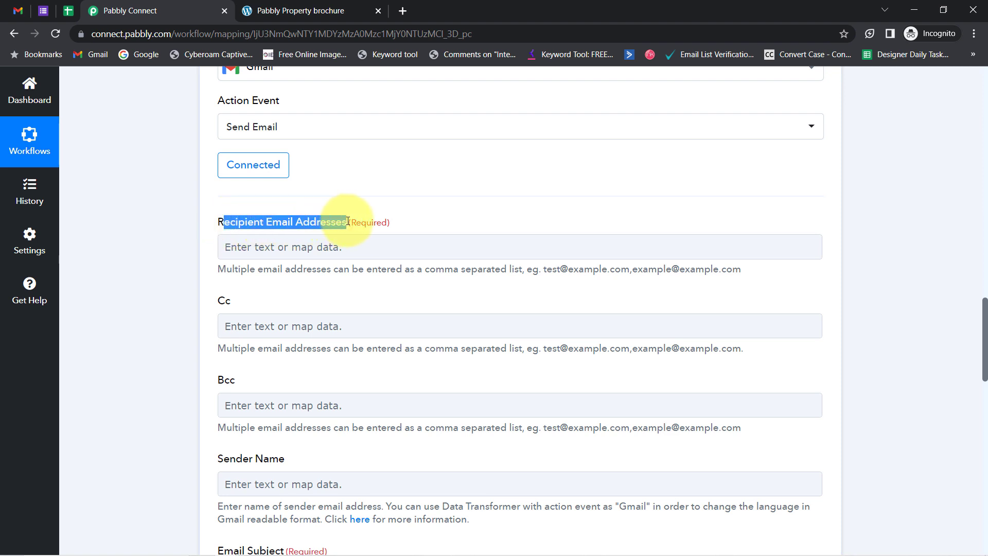
left_click_drag(984, 349, 959, 299)
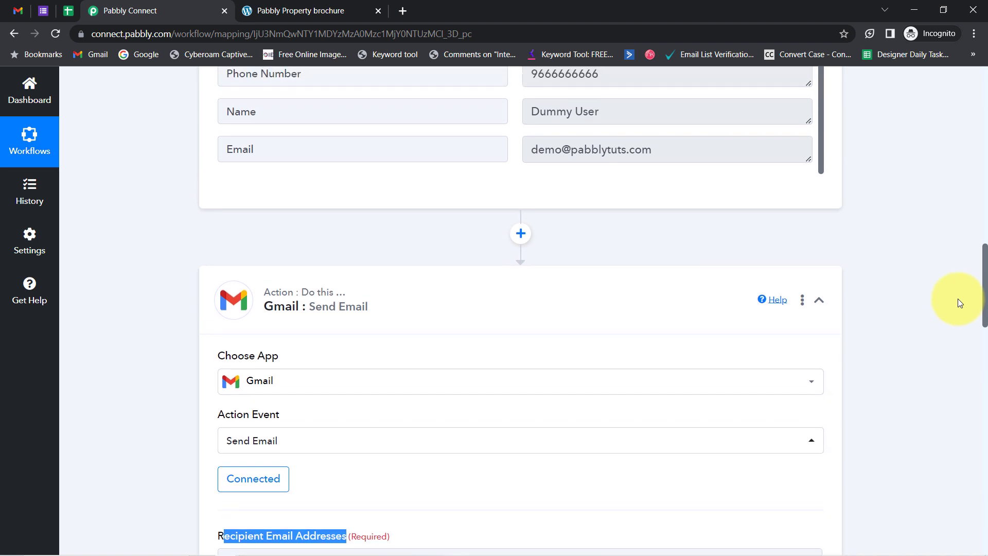
left_click(564, 155)
key("ctrl+a")
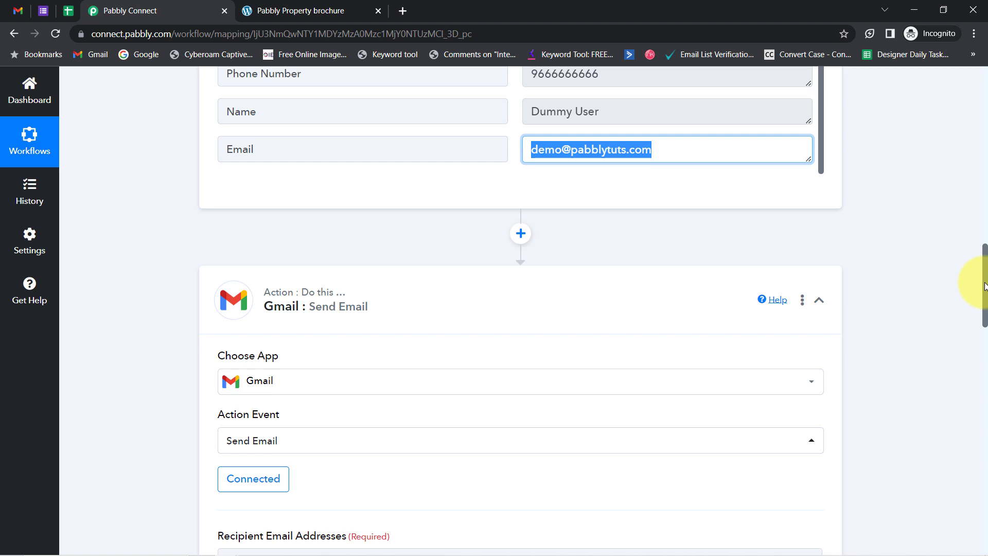
left_click_drag(984, 286, 978, 356)
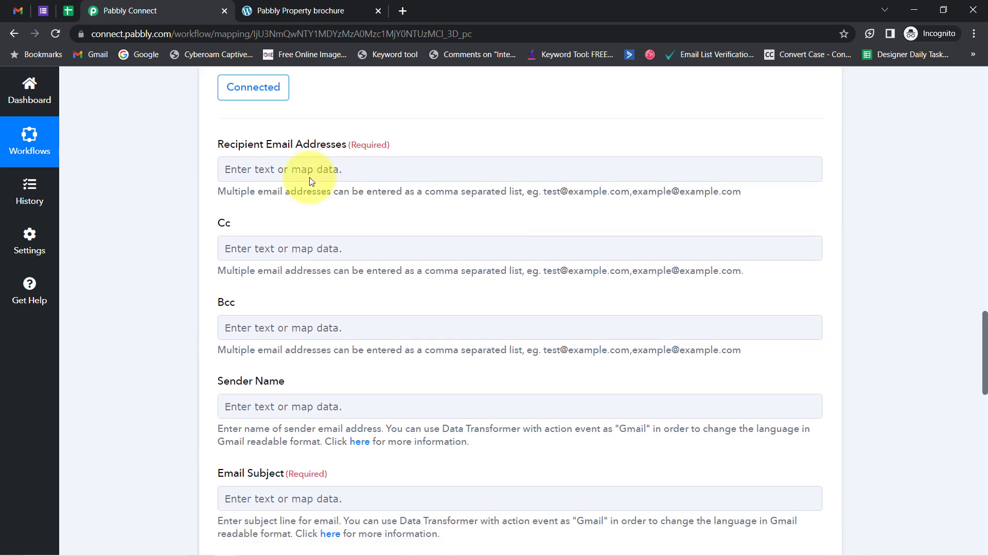
left_click(240, 169)
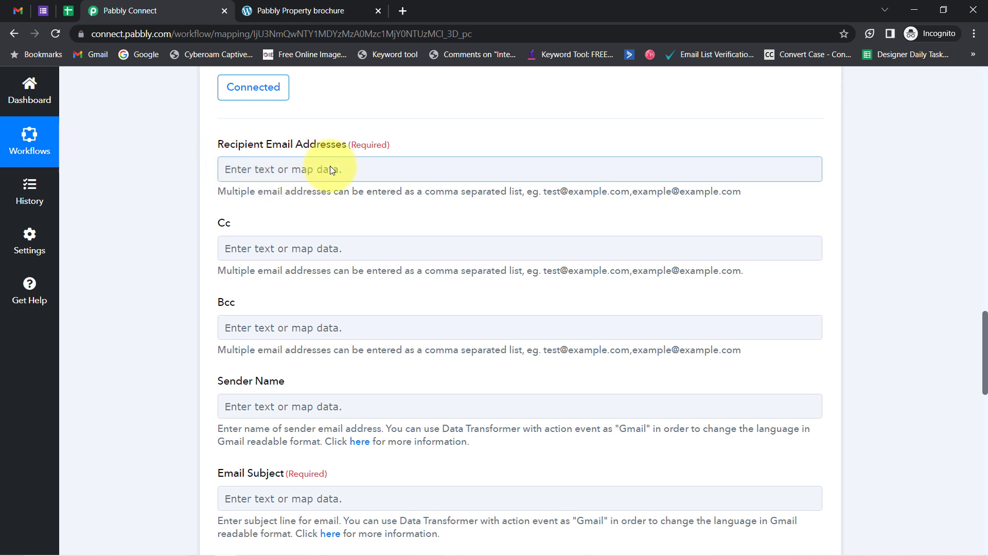
left_click(248, 170)
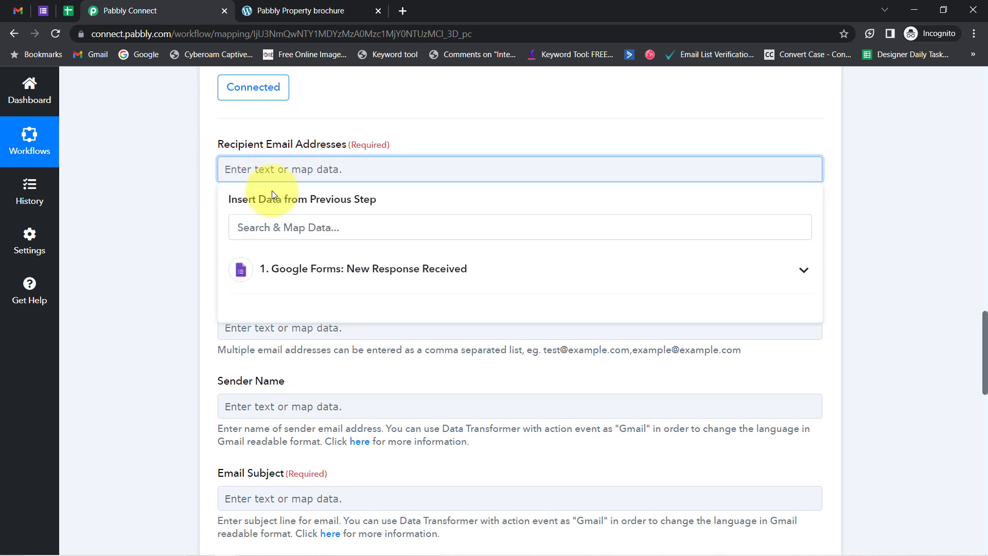
left_click(319, 273)
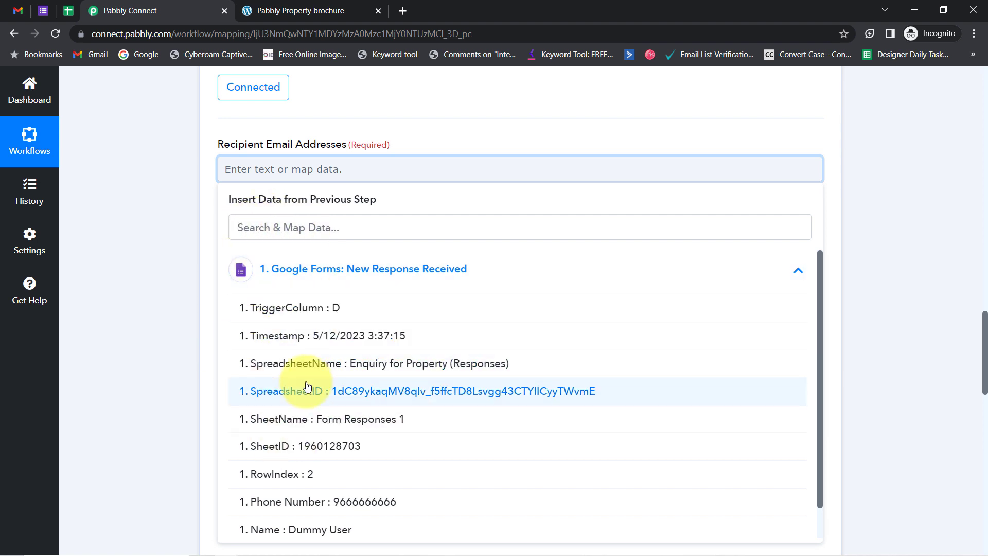
scroll(335, 474, "up", 1)
scroll(336, 473, "down", 1)
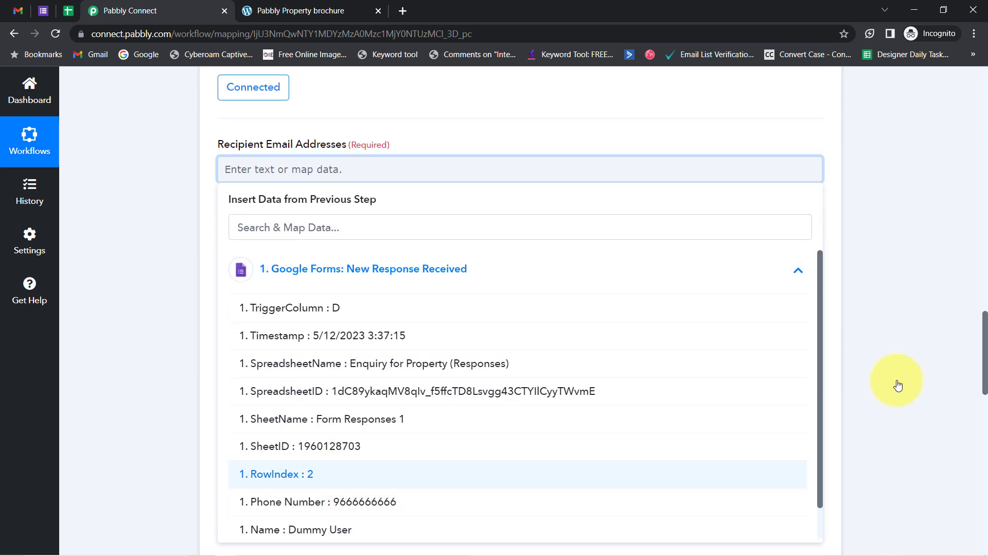
left_click_drag(820, 338, 814, 392)
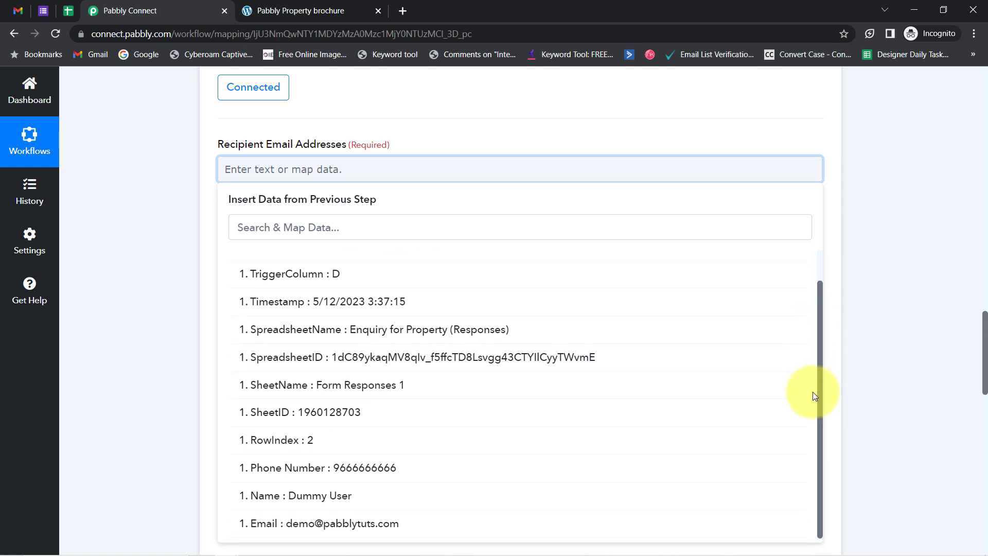
left_click(267, 524)
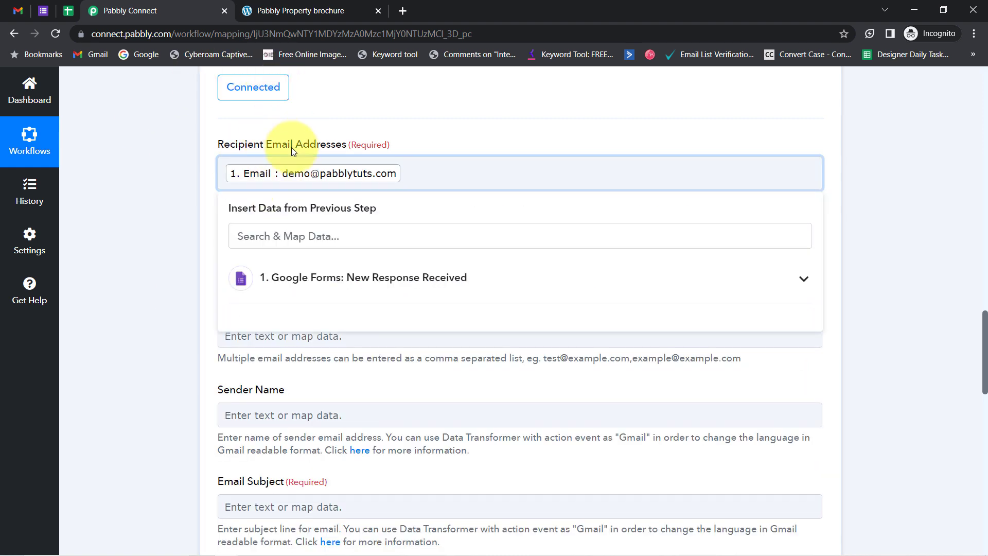
left_click(174, 193)
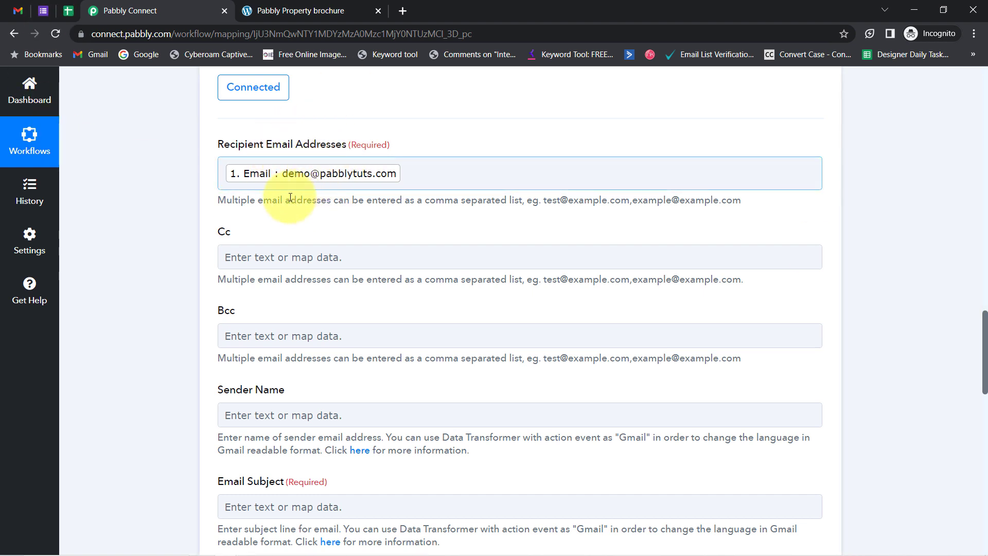
left_click(450, 177)
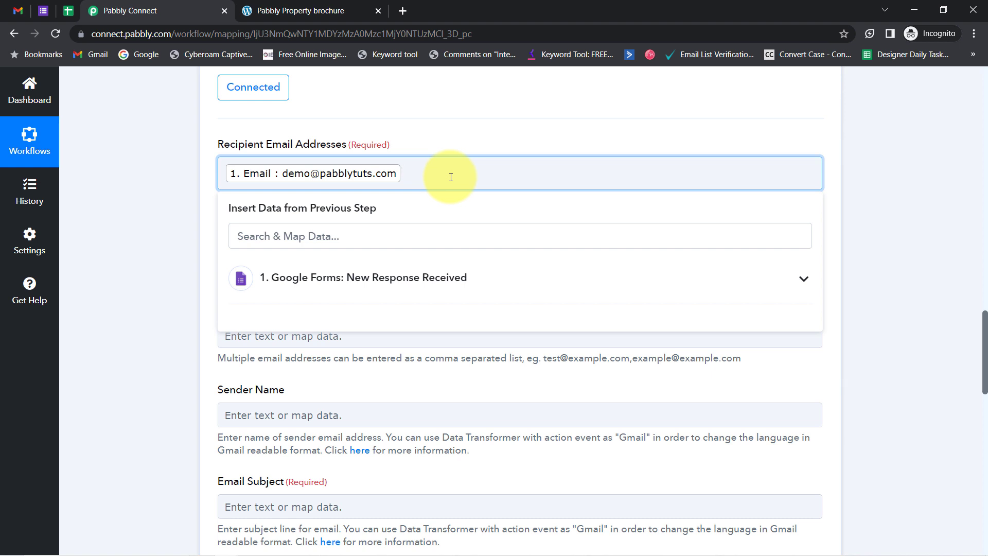
type("dgbfggbdfgb")
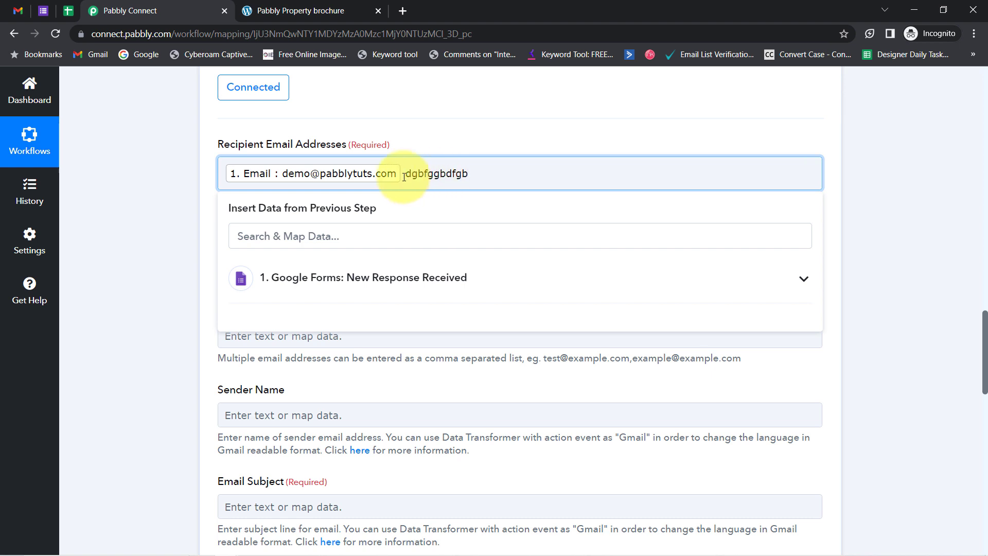
left_click_drag(407, 177, 493, 180)
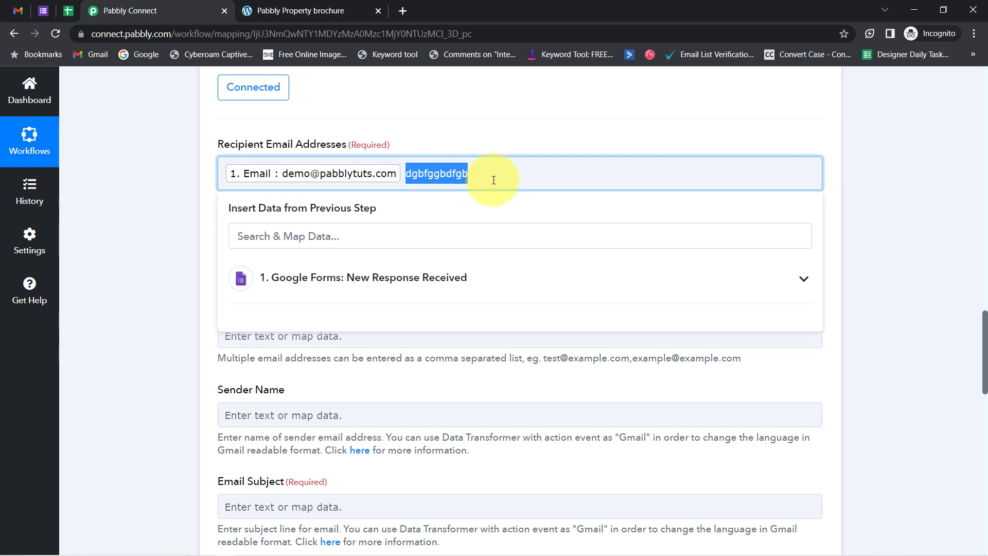
key("BackSpace")
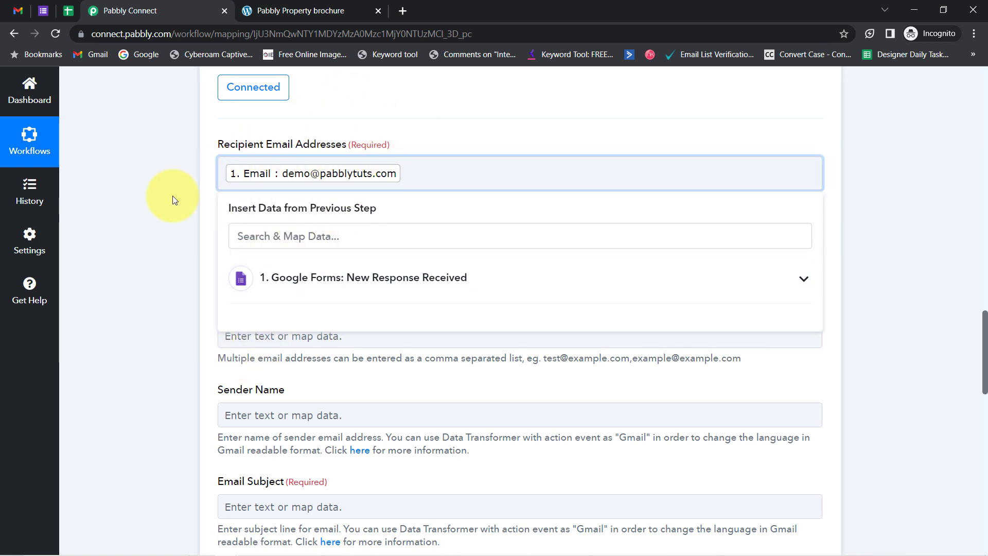
left_click(136, 217)
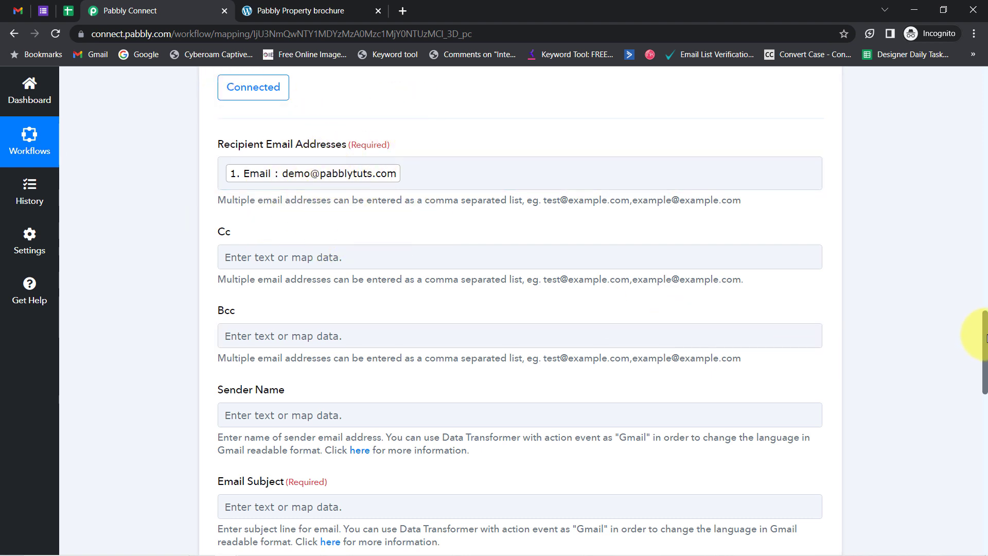
Set the Gmail action's Sender Name to "Pabbly Brochure Agency".
scroll(985, 338, "down", 4)
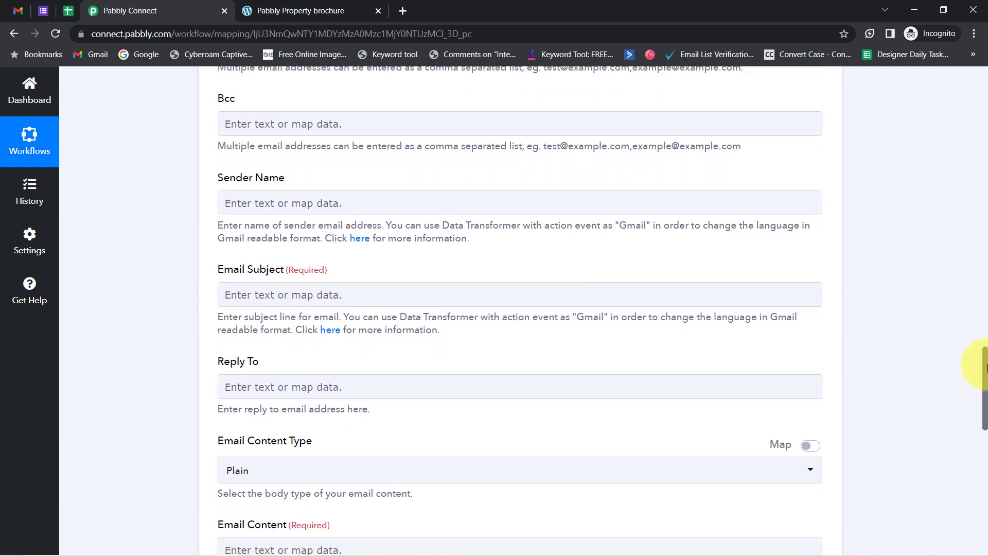
left_click(251, 199)
type("Pabbly")
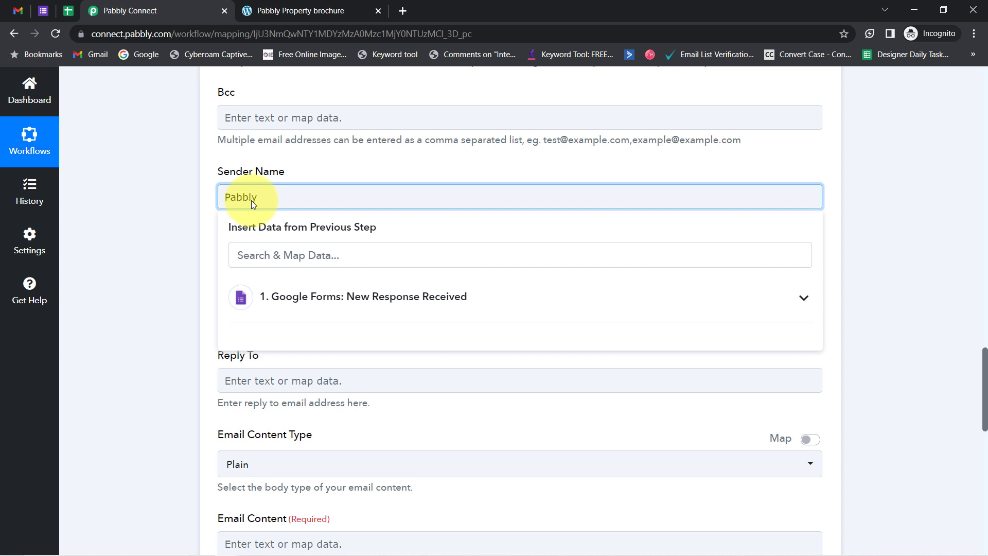
type(" Brochure Agency")
left_click(110, 255)
Compose the Email Subject as "Hello", the mapped Name from the Google Forms response, and ", Here's your brochure".
left_click_drag(225, 264, 245, 292)
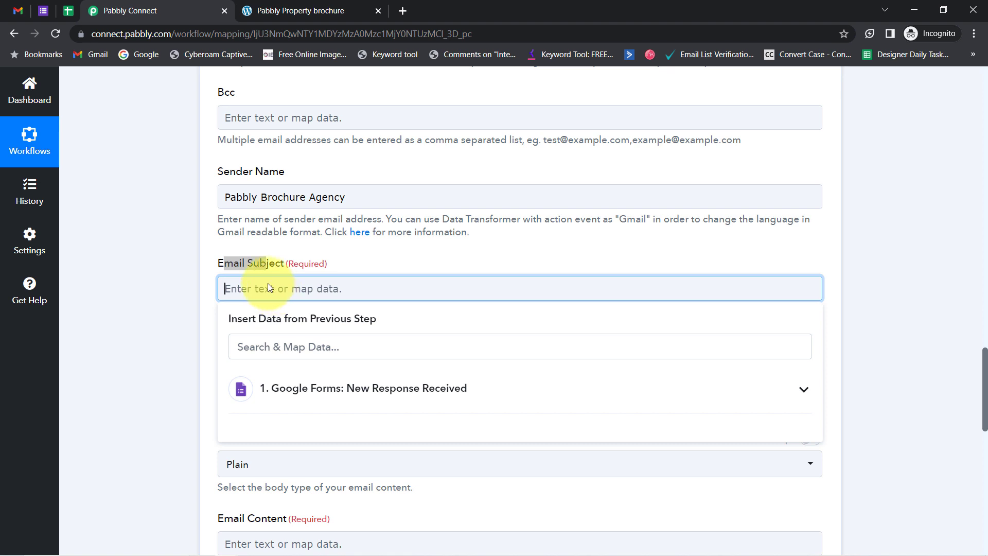
left_click(288, 388)
left_click(262, 353)
type("du")
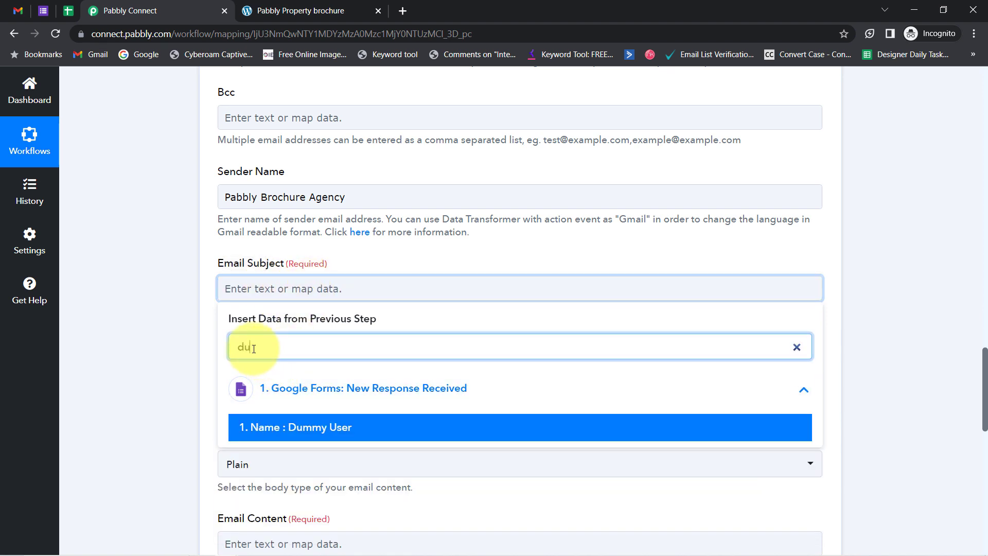
type("mm")
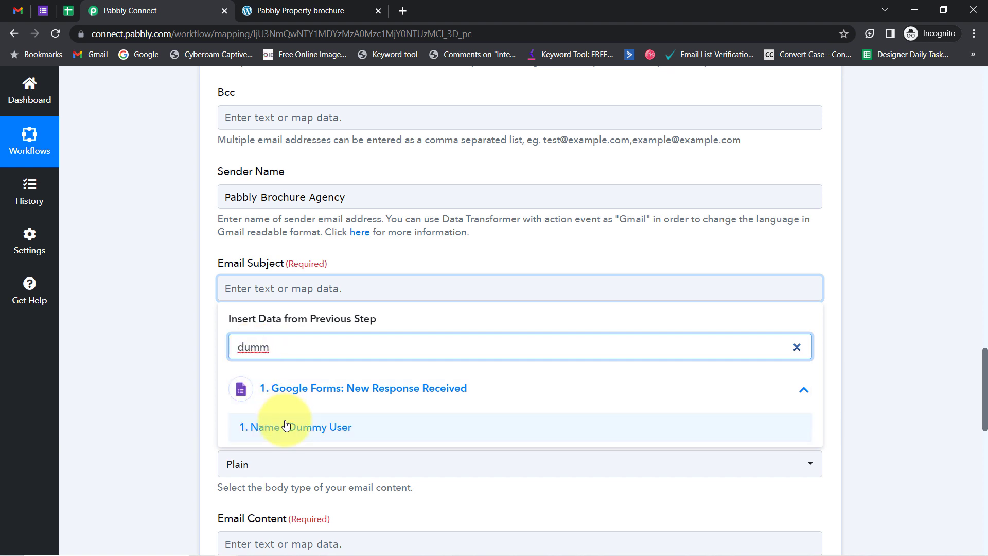
left_click(264, 427)
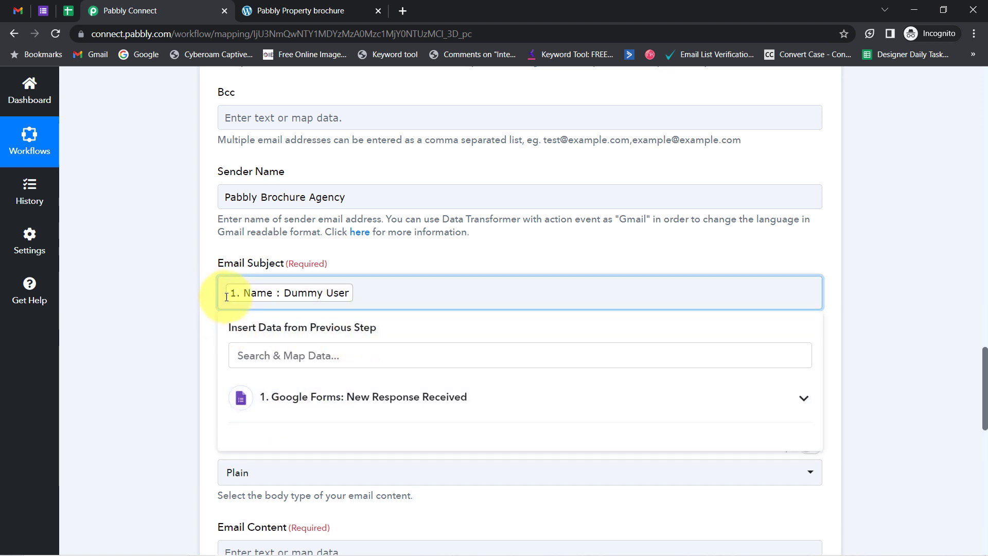
type("Hello")
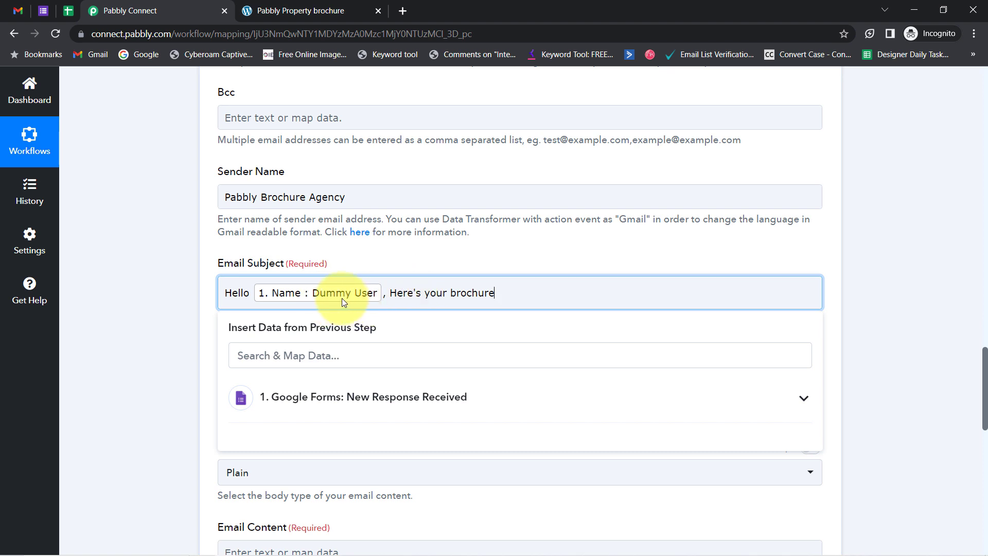
Examine the Gmail action's Email Content Type options and its Email Content, File Name and Attachment fields.
left_click(148, 266)
left_click_drag(984, 362, 973, 403)
left_click(234, 243)
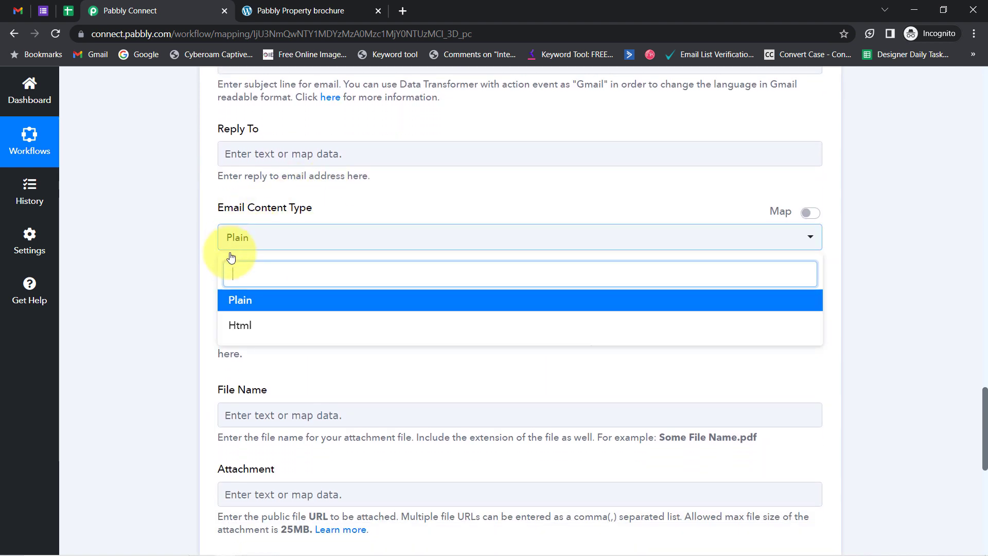
left_click(148, 261)
left_click_drag(218, 294, 301, 297)
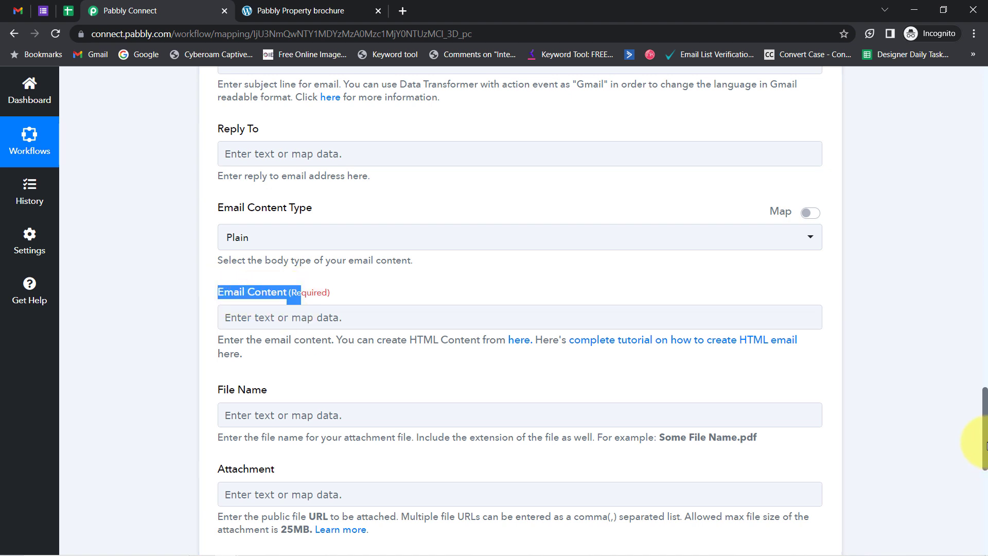
left_click_drag(986, 445, 984, 453)
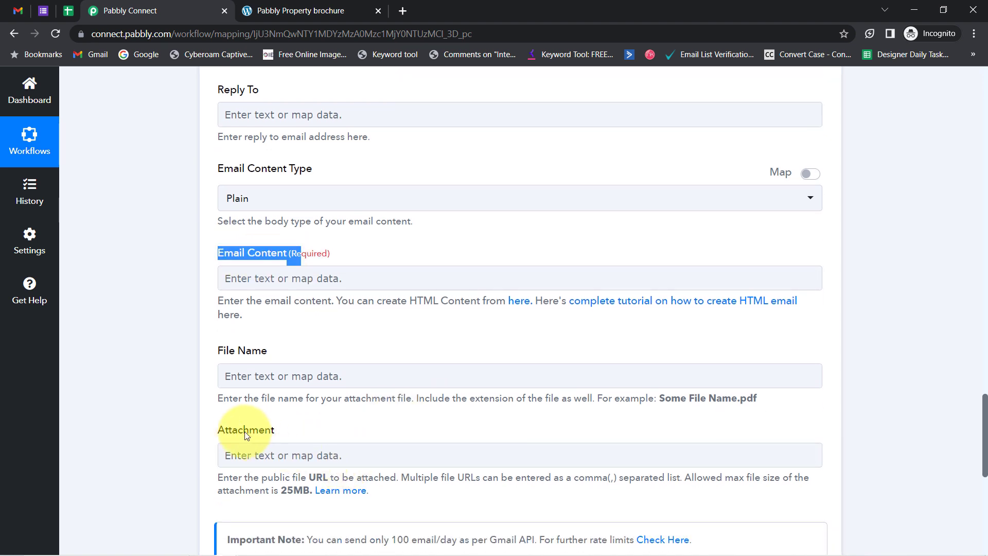
left_click_drag(238, 430, 270, 430)
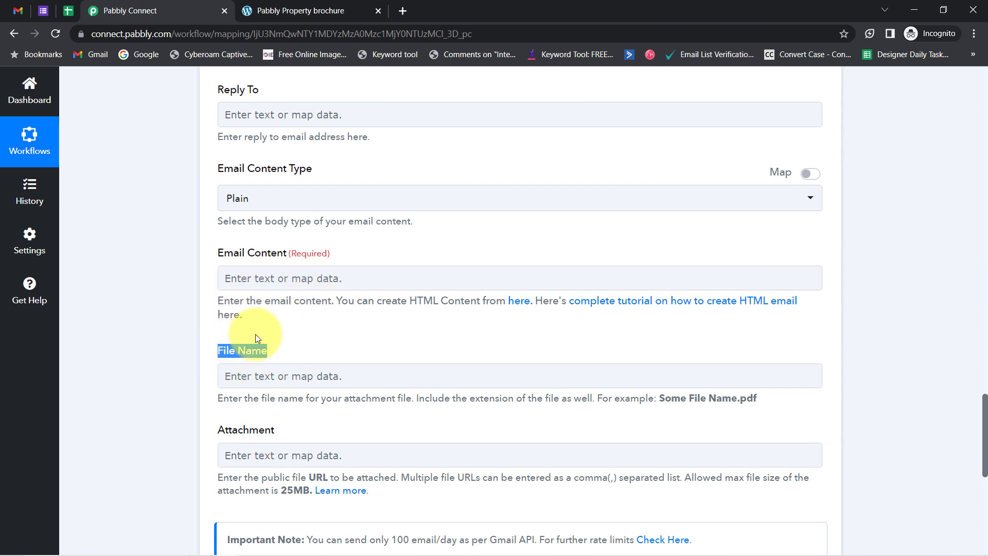
Copy the message from "Hello <customer name>," through the sign-off in the Brochure Email Notepad file into the Gmail action's Email Content.
mouse_move(250, 546)
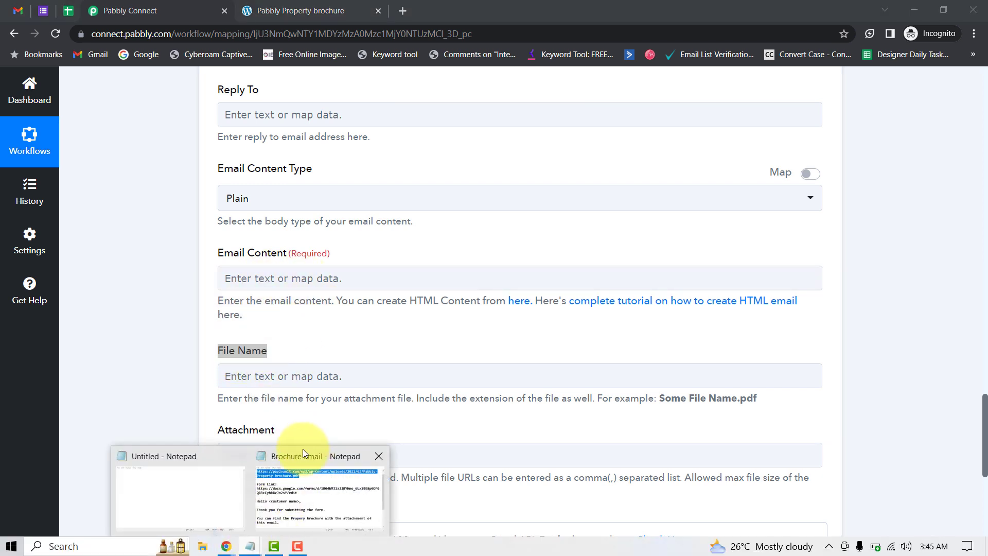
left_click(299, 498)
left_click_drag(795, 246, 799, 298)
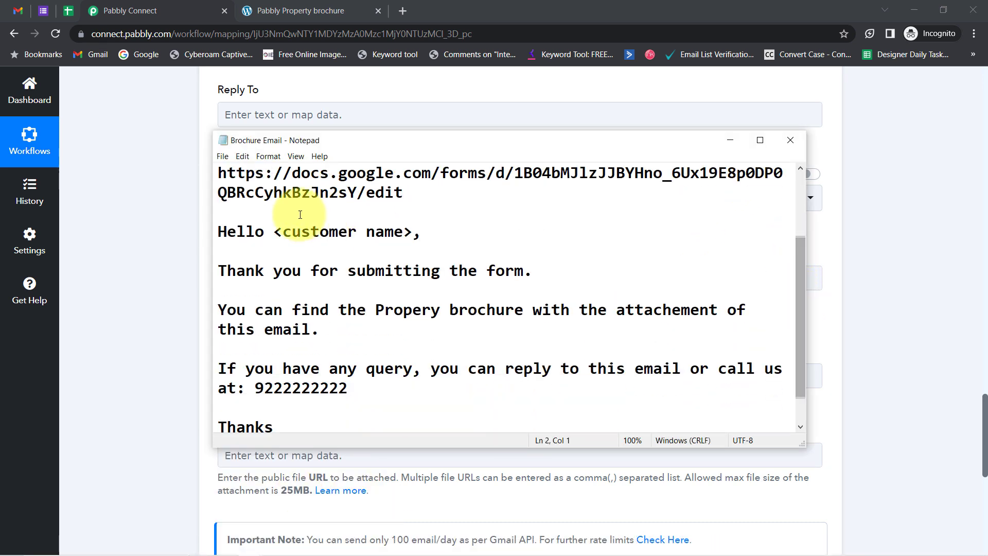
left_click_drag(218, 231, 378, 430)
left_click(163, 379)
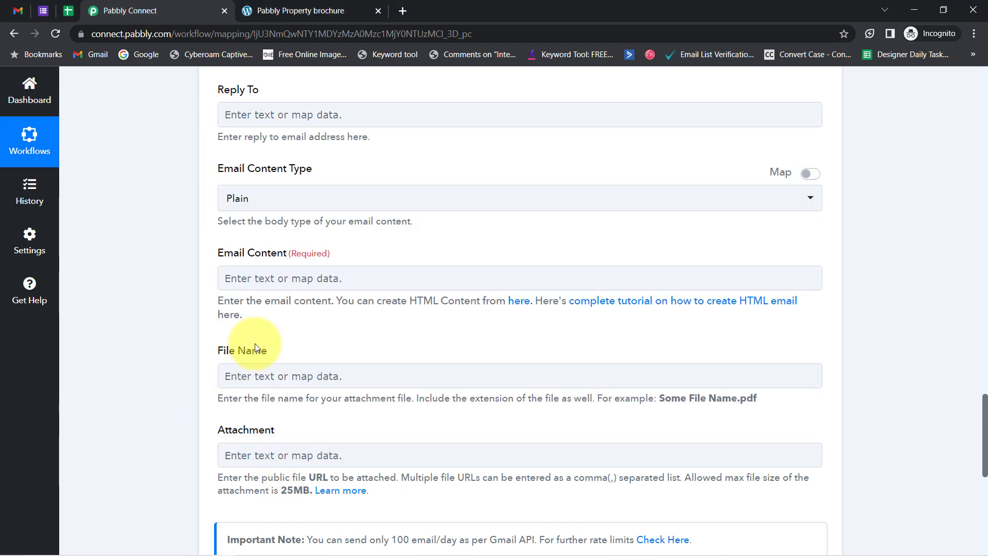
left_click(239, 279)
key("ctrl+v")
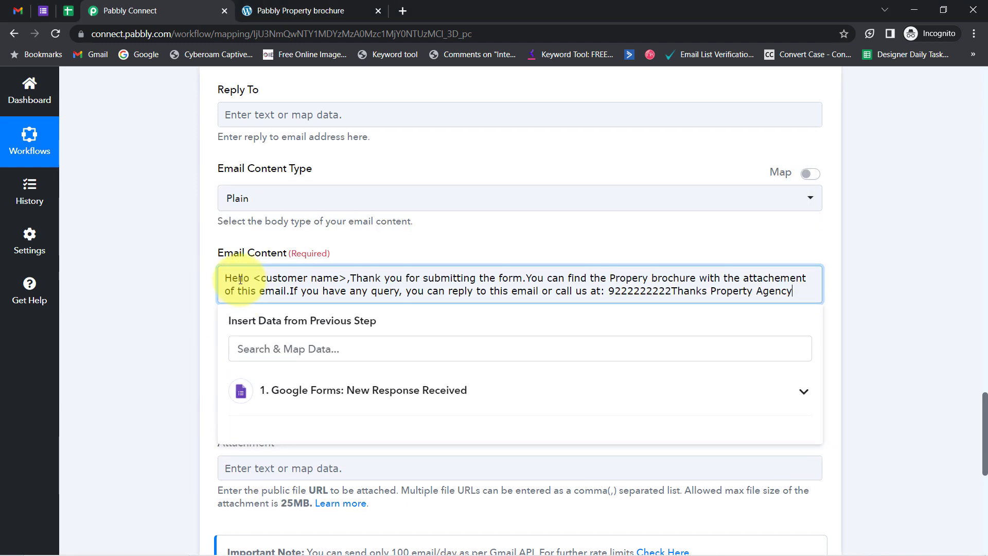
Separate the greeting from "Thank you for submitting the form." with a blank line in the Email Content.
left_click(352, 278)
key("Return")
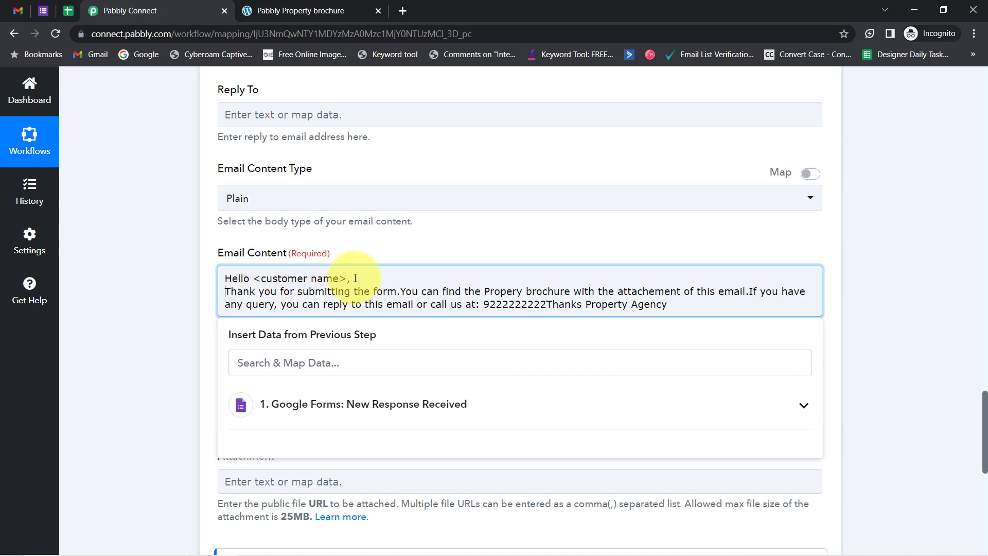
key("Return")
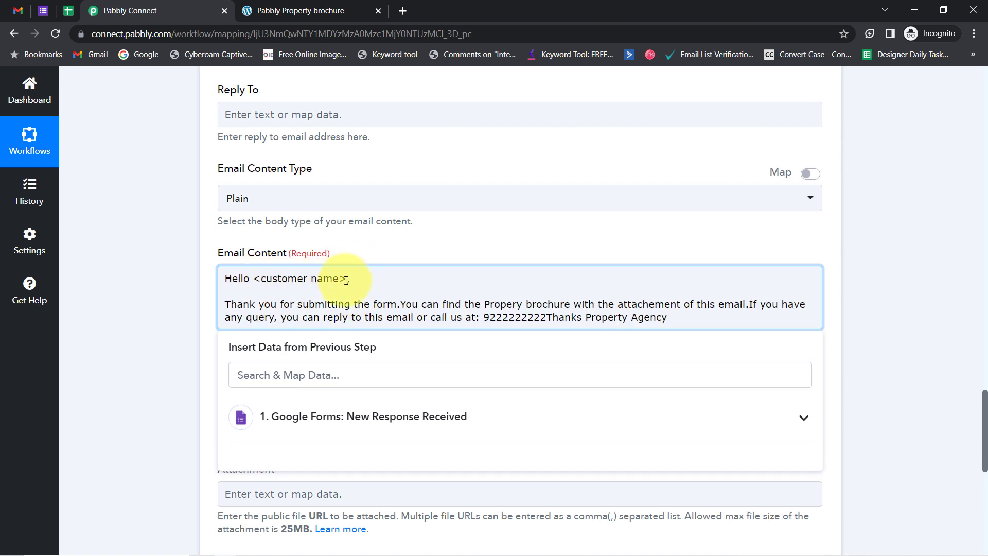
Replace the <customer name> placeholder in the Email Content greeting with the mapped Name from the Google Forms response, keeping the comma after it.
left_click_drag(346, 280, 265, 274)
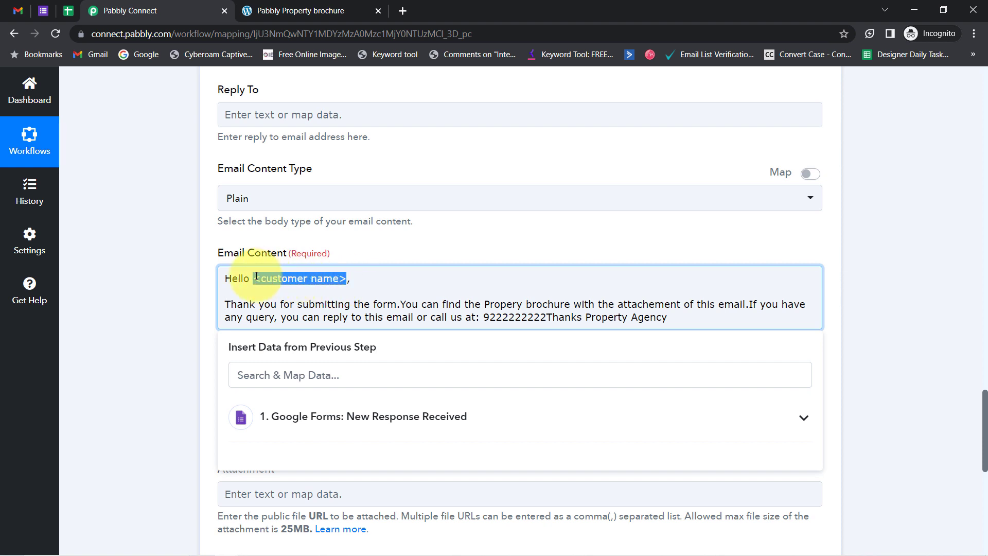
key("BackSpace")
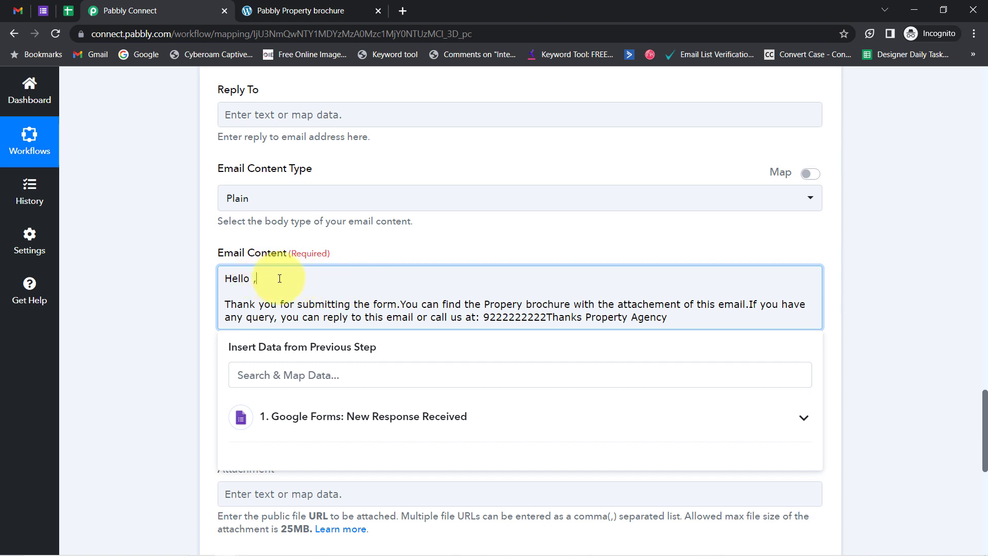
left_click(253, 383)
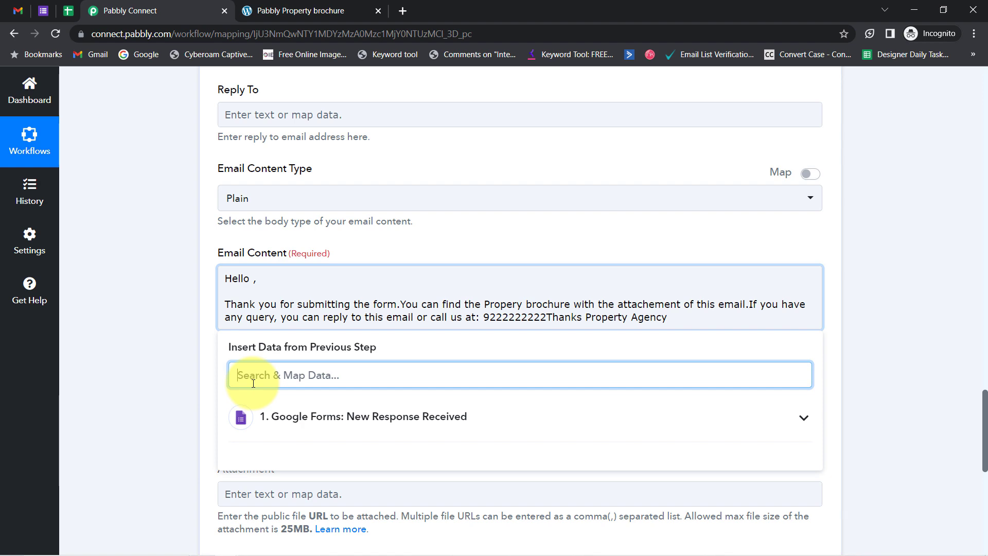
type("d")
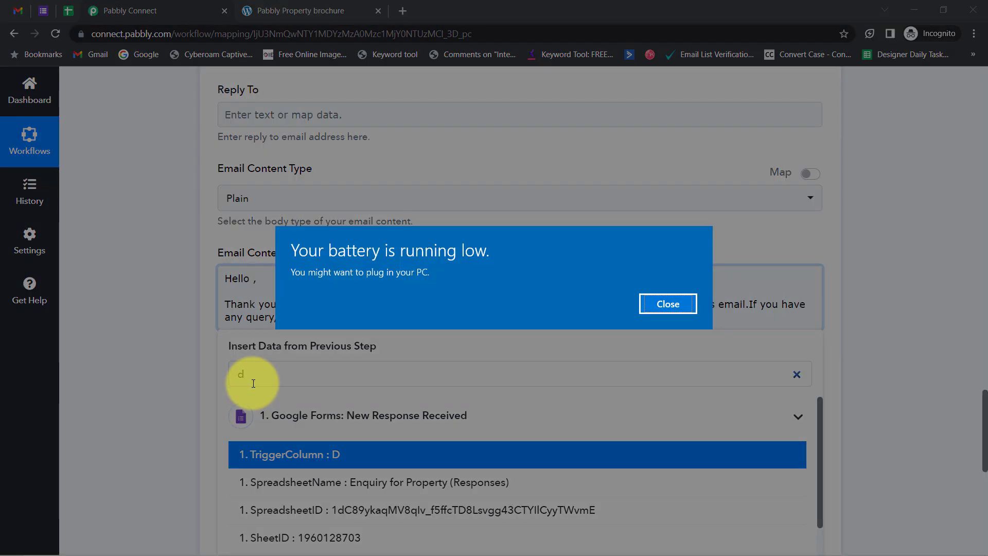
left_click(246, 373)
type("umm")
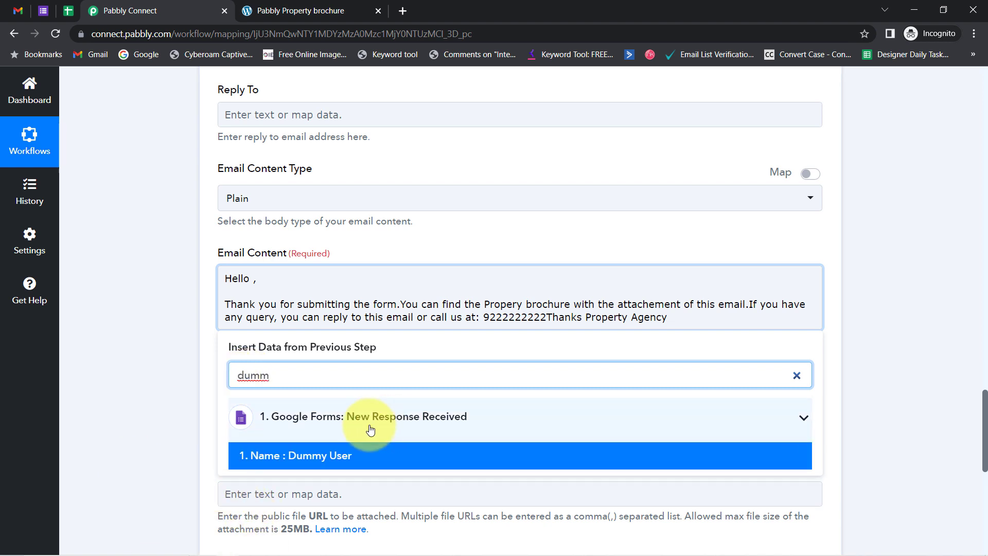
left_click(322, 463)
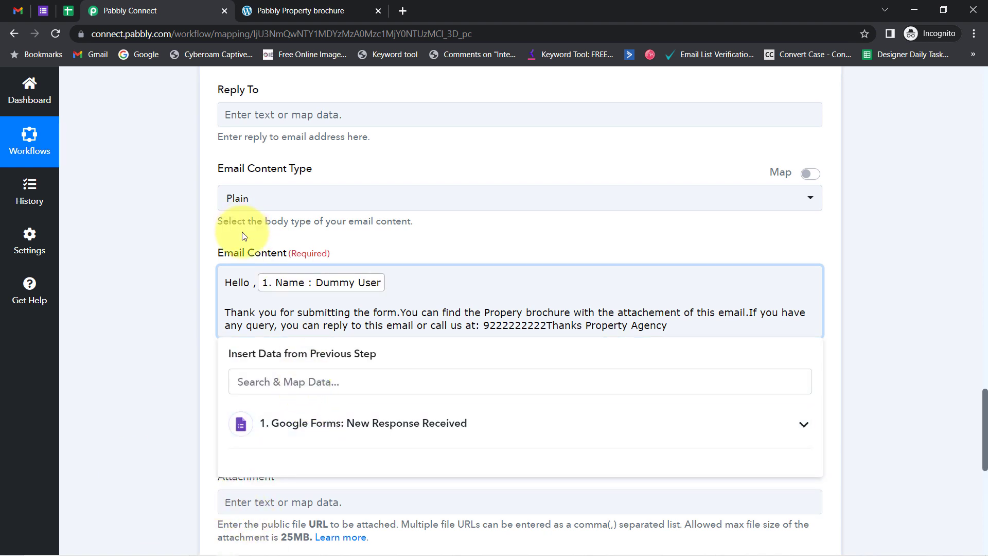
key("BackSpace")
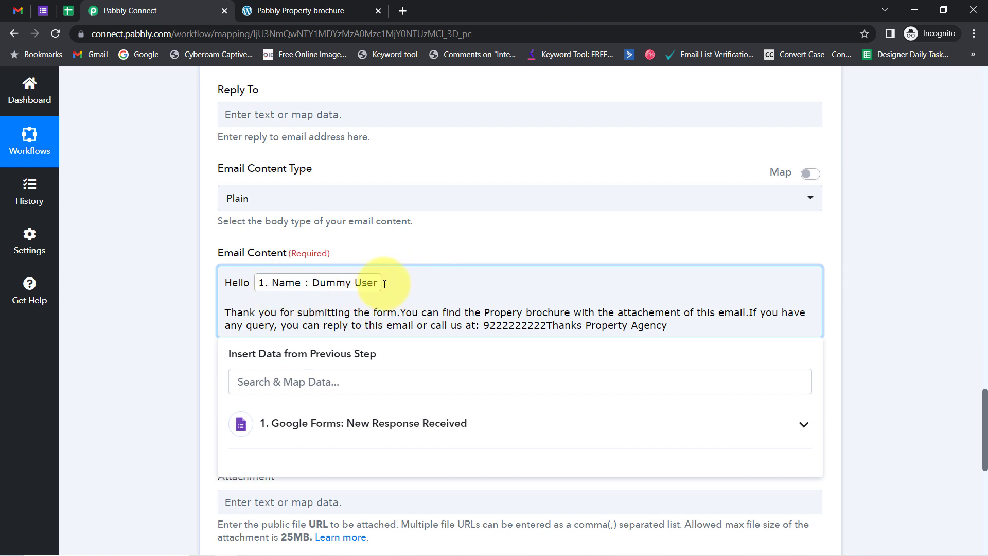
Put the sentences starting "You can find the Propery brochure" and "If you have any query" into separate paragraphs with blank lines between them.
left_click(401, 311)
key("Return")
key("Return")
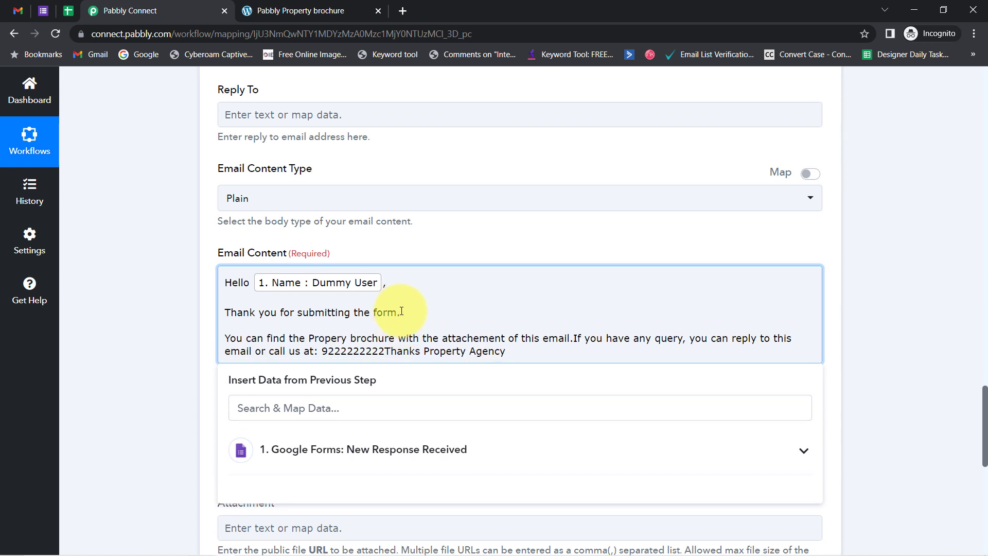
left_click(574, 337)
key("Return")
key("Return")
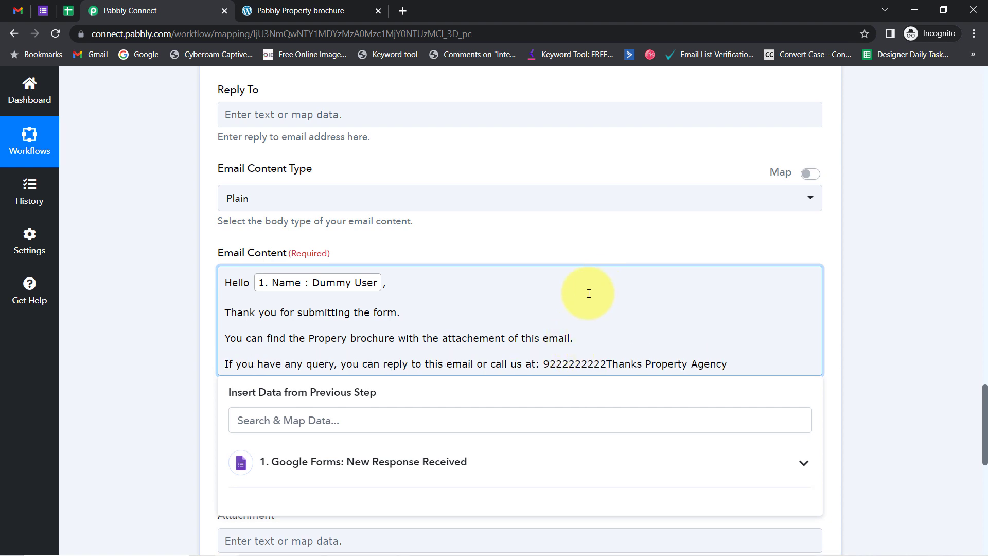
Set the sign-off apart from the contact sentence with a blank line, and split "Thanks" and "Property Agency" onto two lines.
left_click_drag(400, 364, 513, 362)
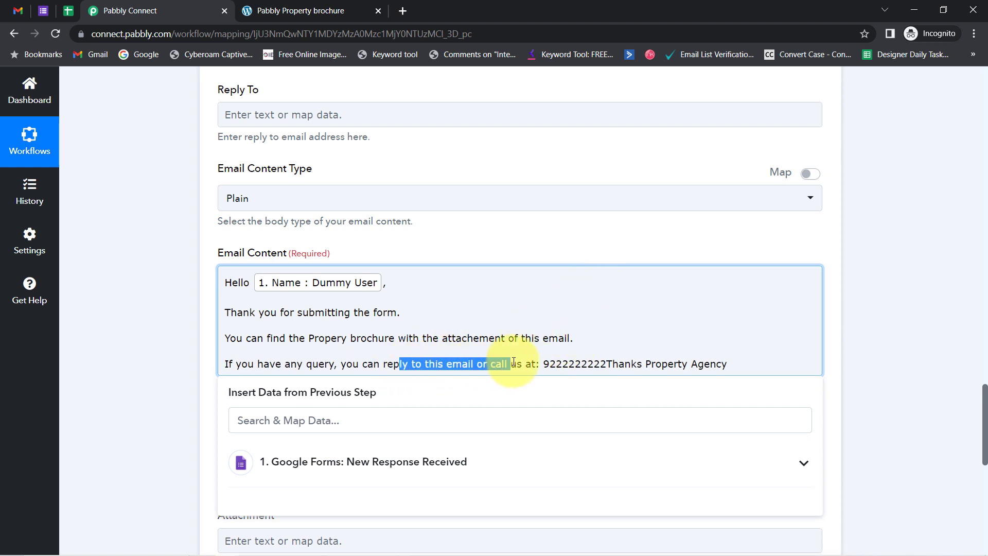
left_click(524, 364)
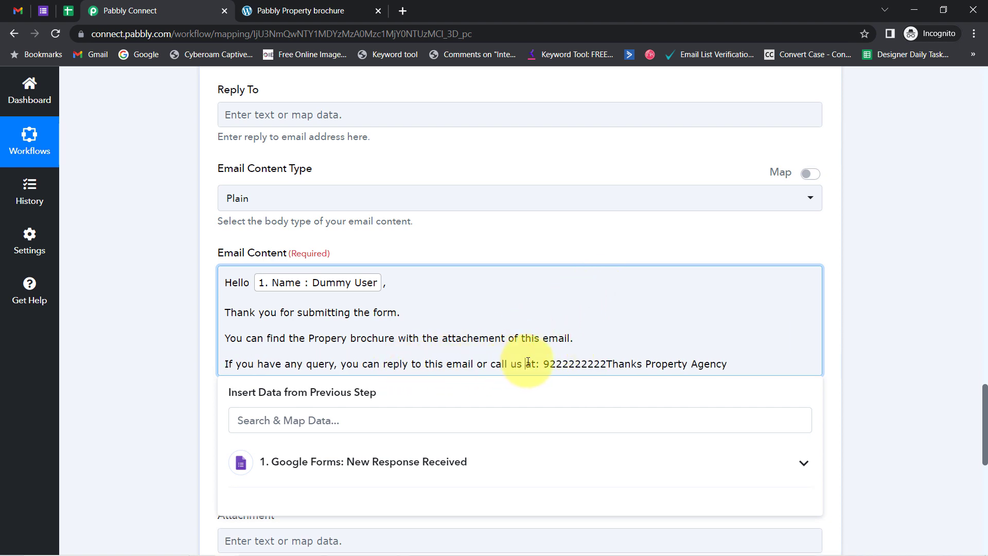
left_click(613, 364)
key("Return")
key("Return")
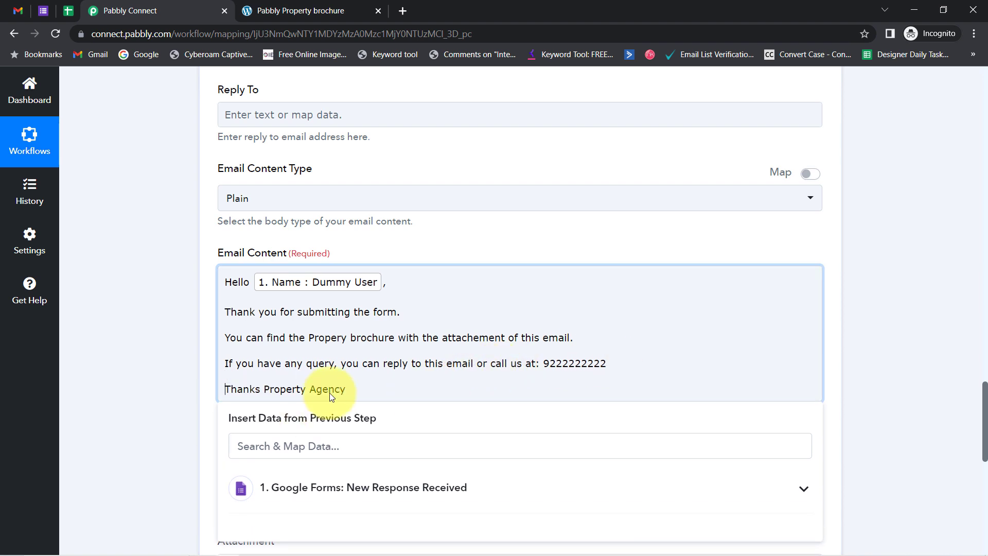
left_click(259, 392)
key("Return")
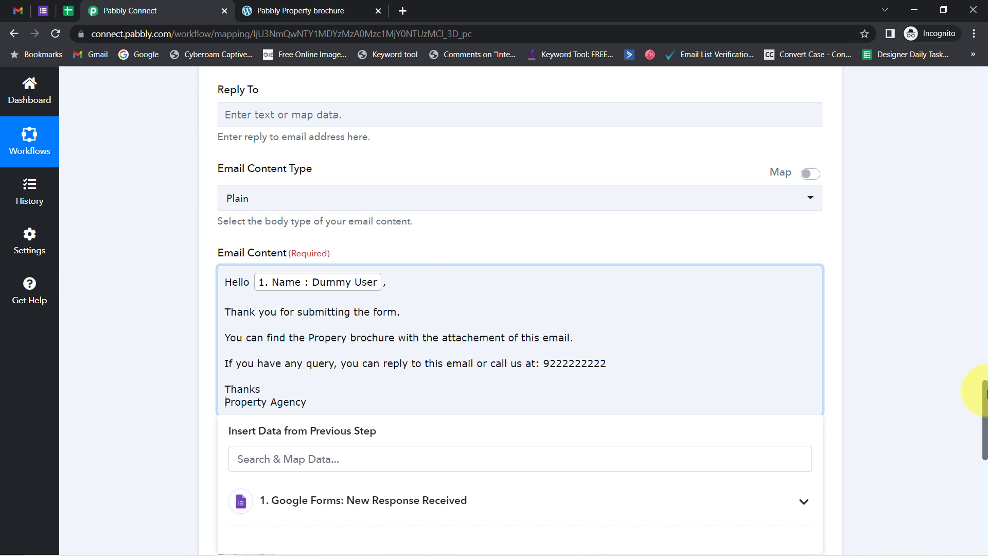
left_click_drag(982, 392, 983, 436)
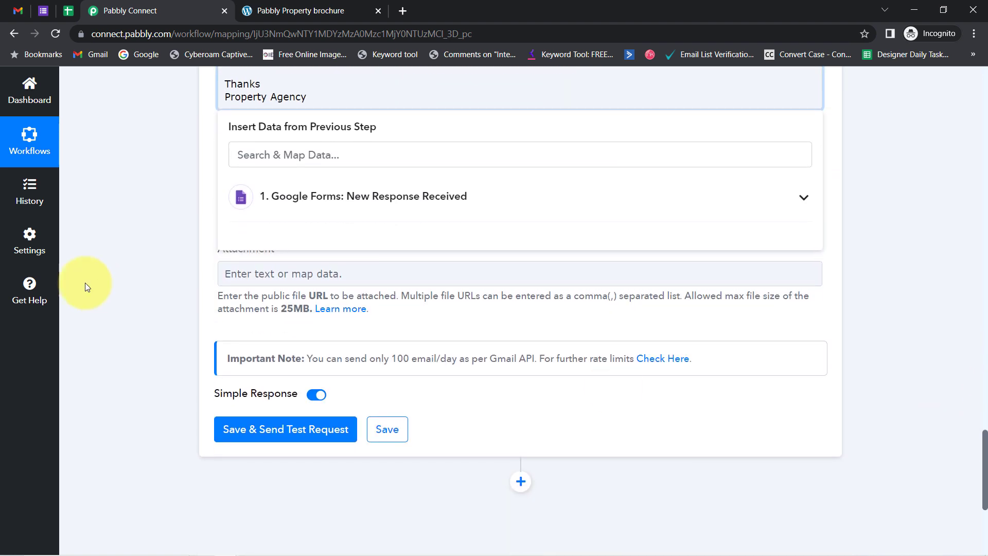
left_click(159, 294)
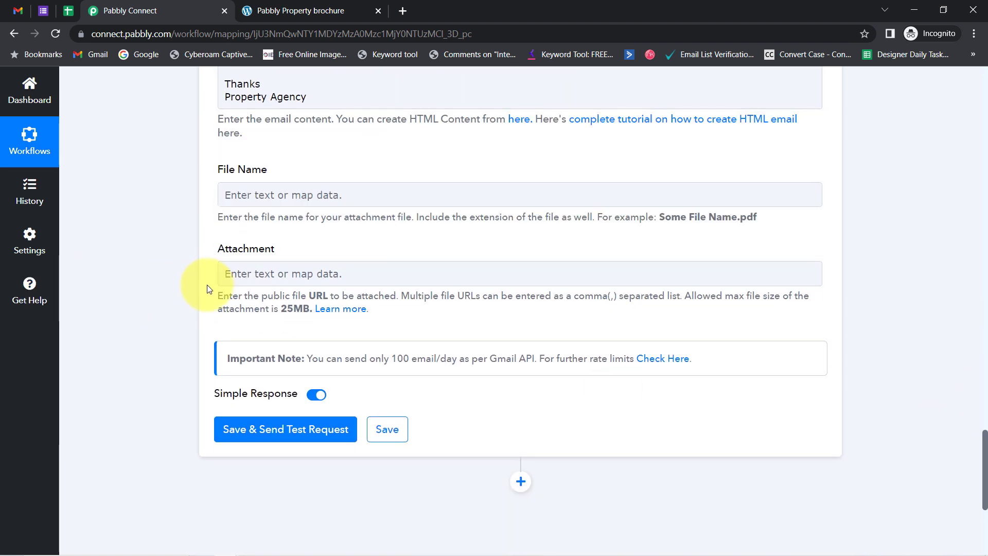
left_click(245, 278)
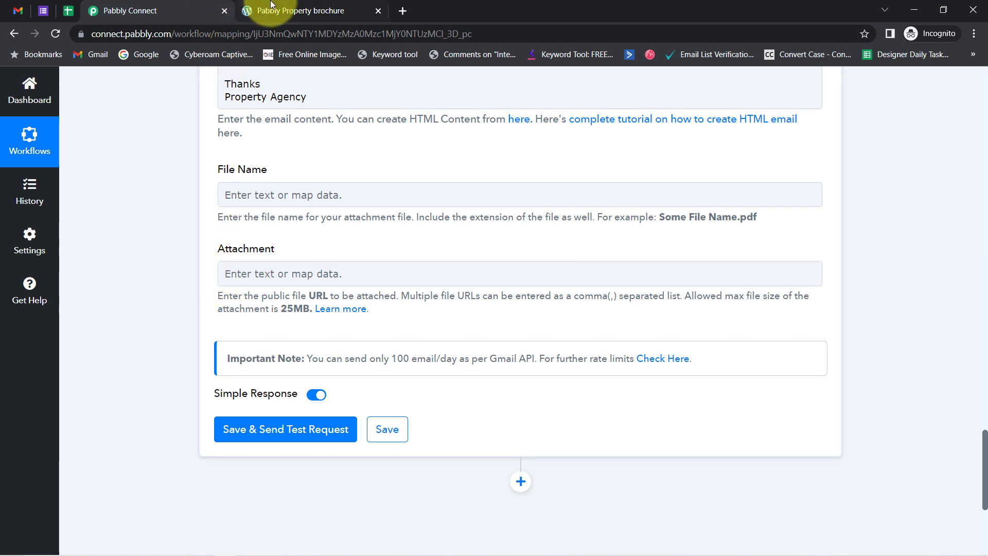
left_click(301, 10)
left_click(223, 34)
key("ctrl+c")
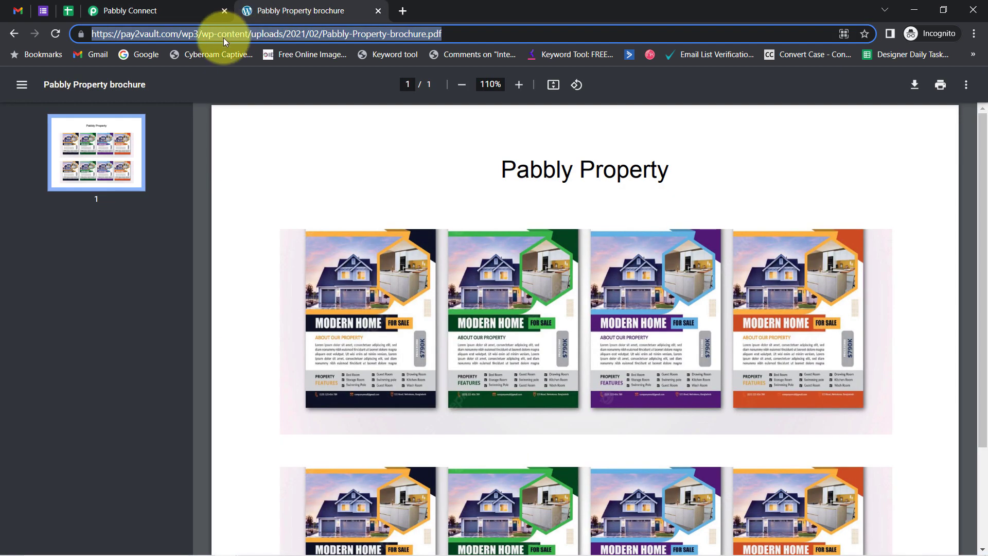
left_click(144, 10)
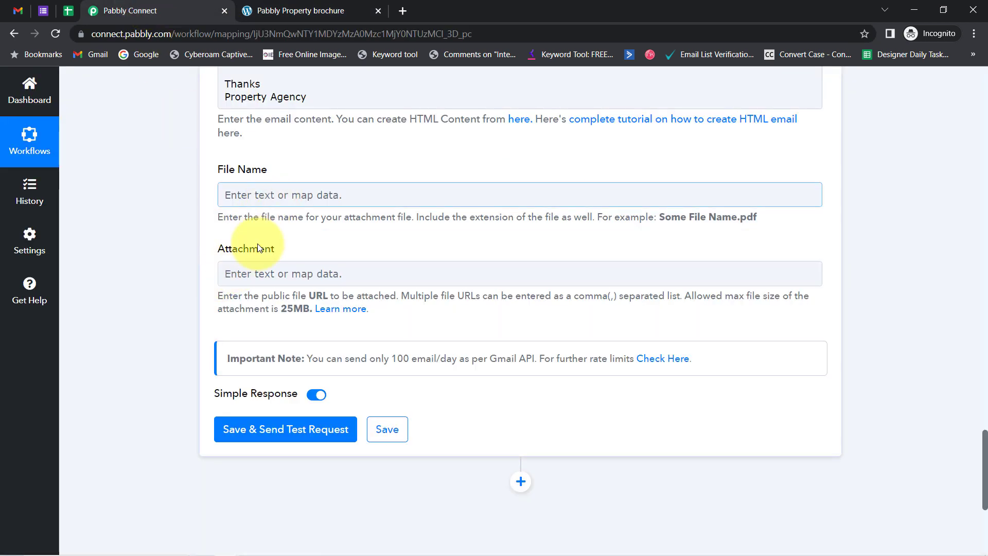
left_click(252, 276)
key("ctrl+v")
left_click(150, 273)
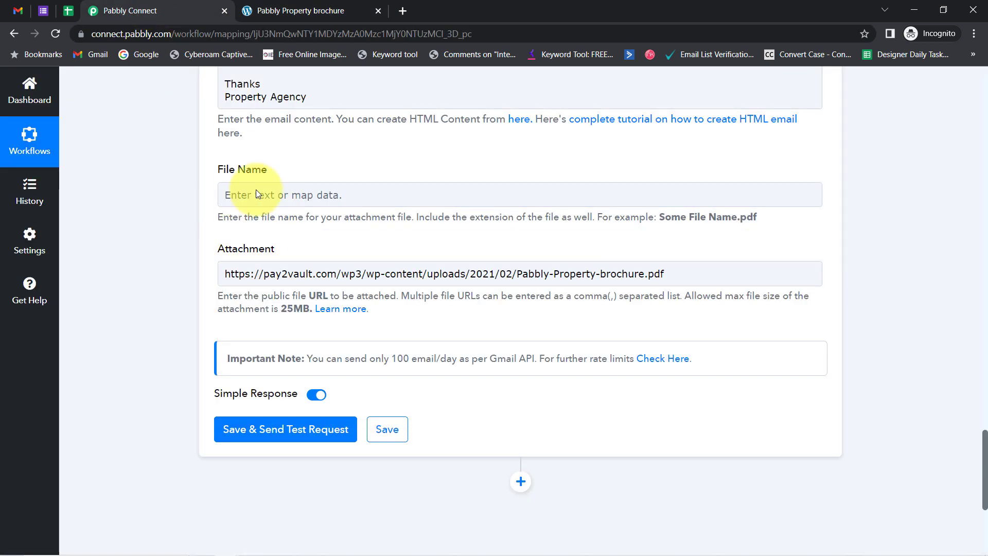
Set the attachment's File Name to "Pabbly Property Brochure".
left_click(238, 203)
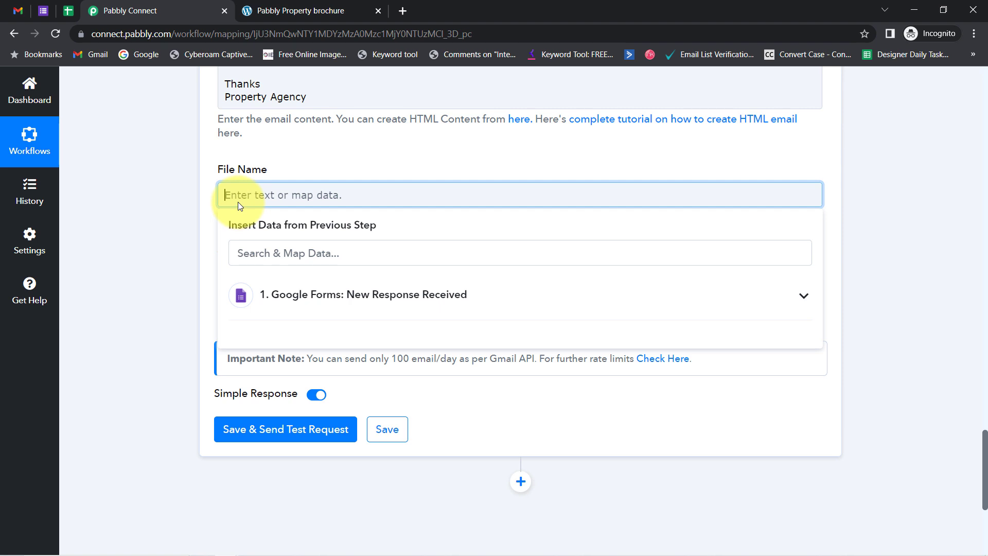
type("Pabbly Property Brochure")
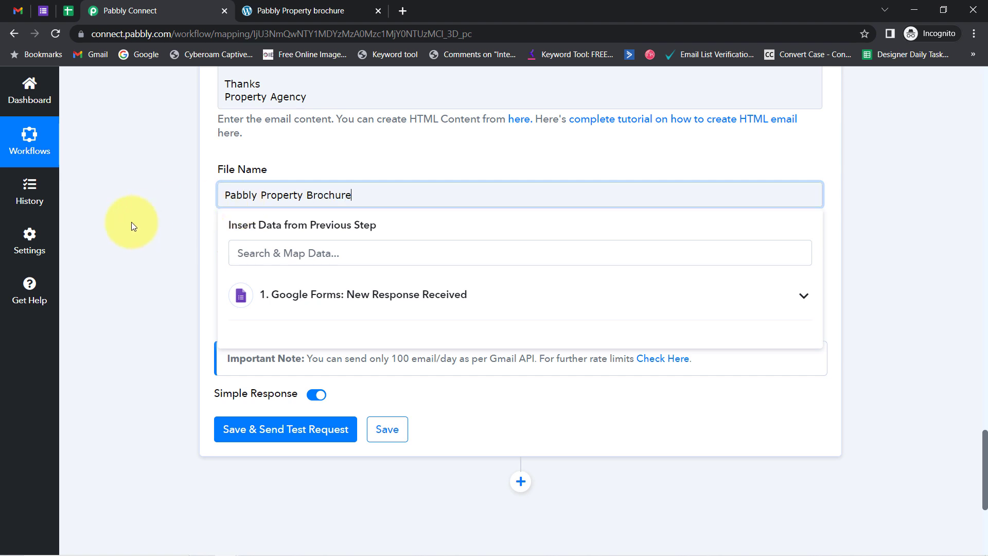
left_click(132, 221)
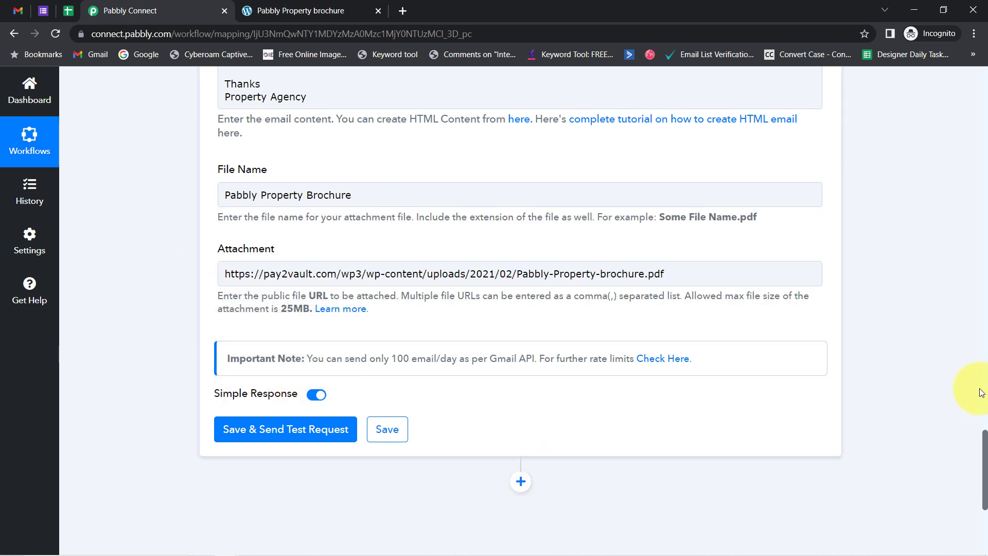
left_click_drag(986, 445, 978, 463)
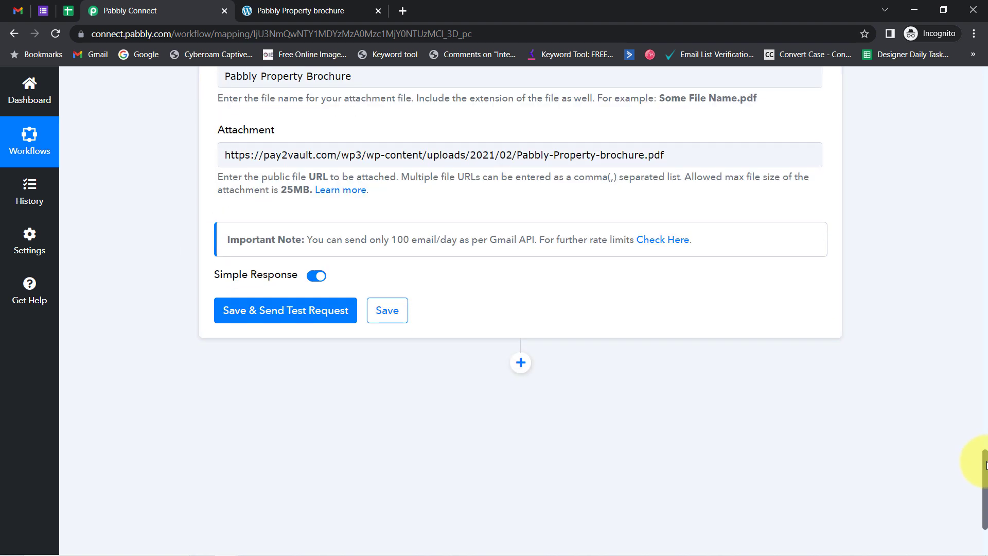
Switch to the Gmail inbox and delete the open "Here's the Brochure" email.
left_click(18, 10)
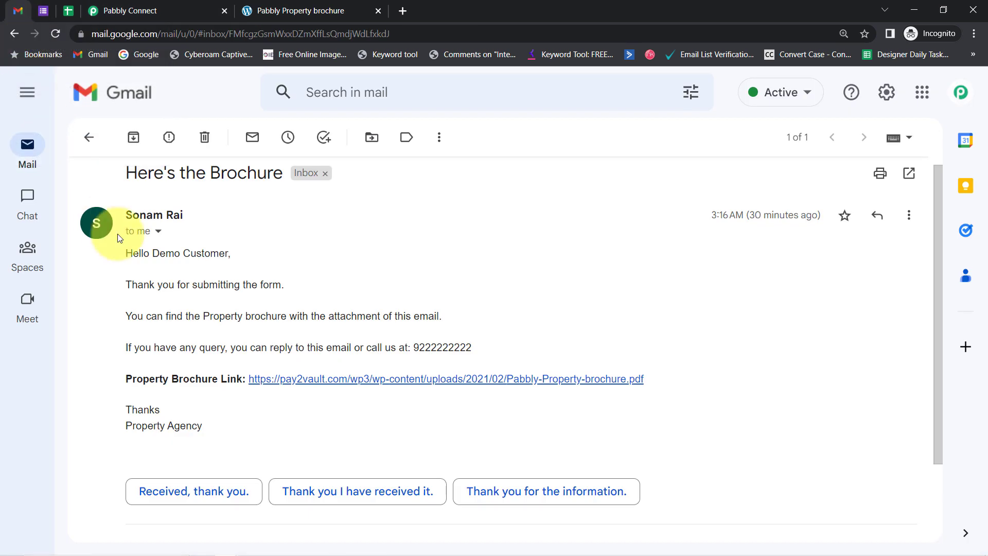
left_click(207, 141)
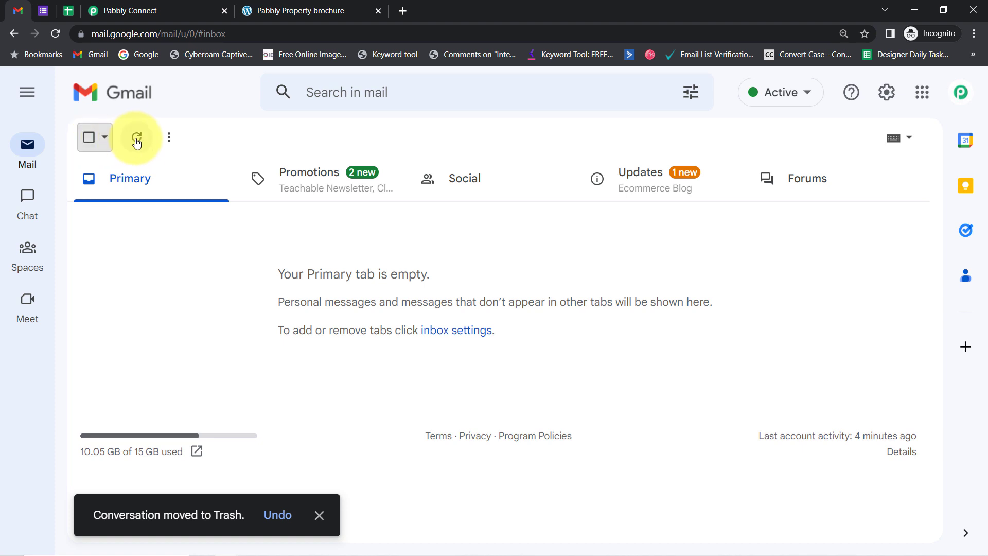
Refresh the emptied inbox, switch to Pabbly Connect, and save the Gmail action with a test request to check its response status.
left_click(136, 140)
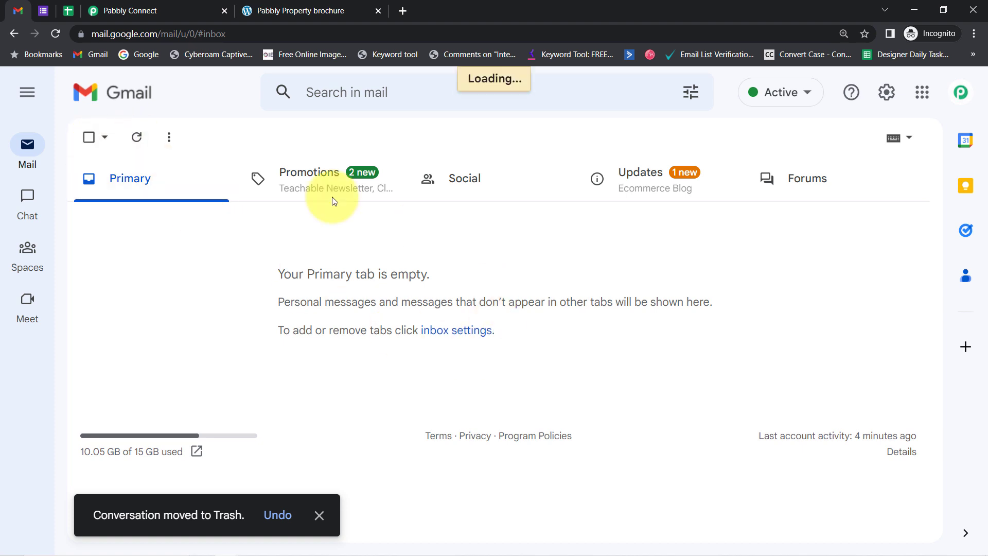
left_click(103, 10)
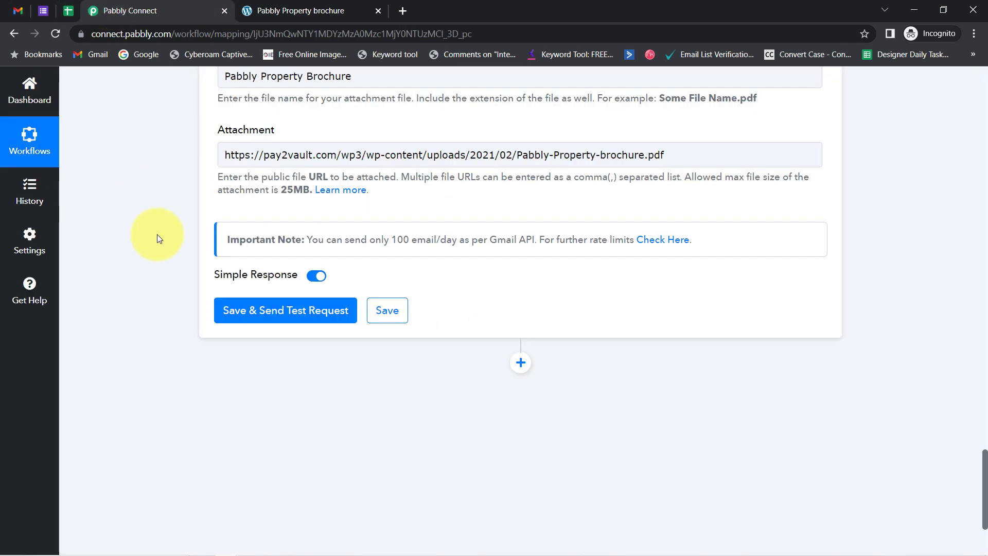
left_click(269, 314)
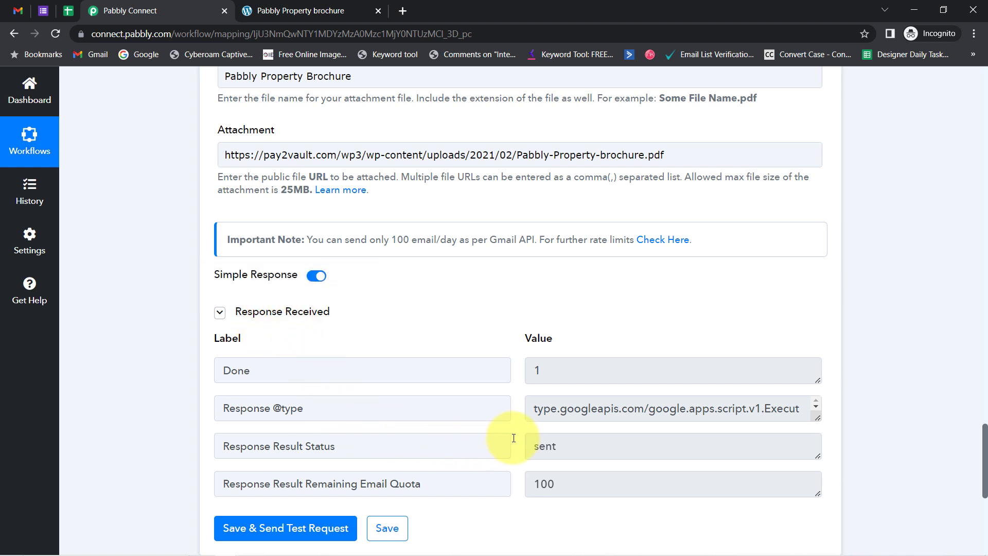
left_click_drag(557, 445, 531, 446)
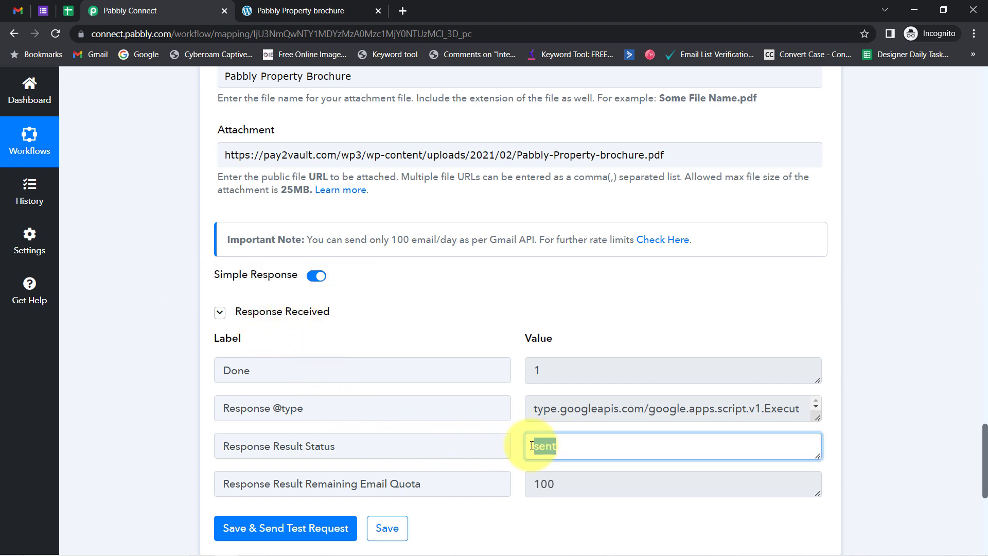
Switch to Gmail, refresh the inbox and open the newly received brochure email.
left_click(18, 10)
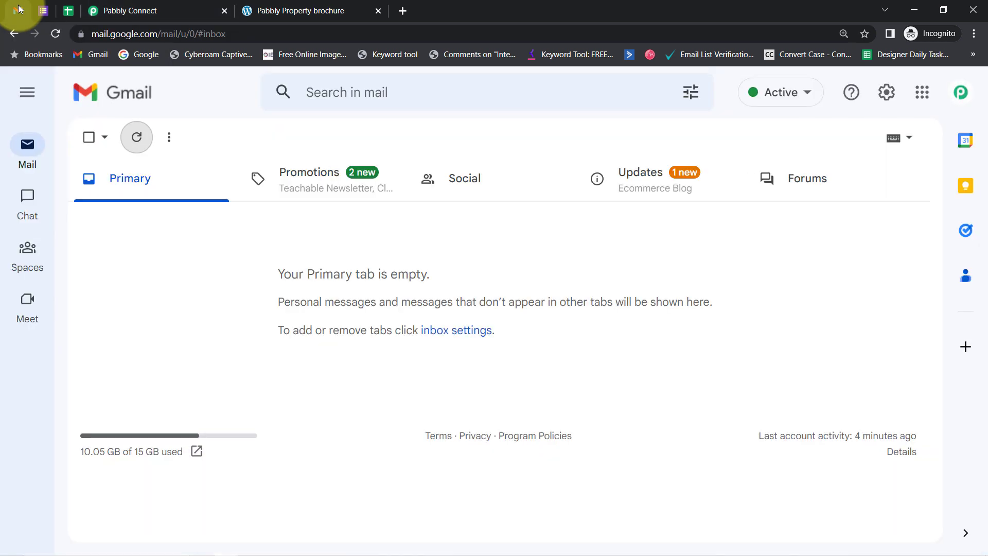
left_click(136, 137)
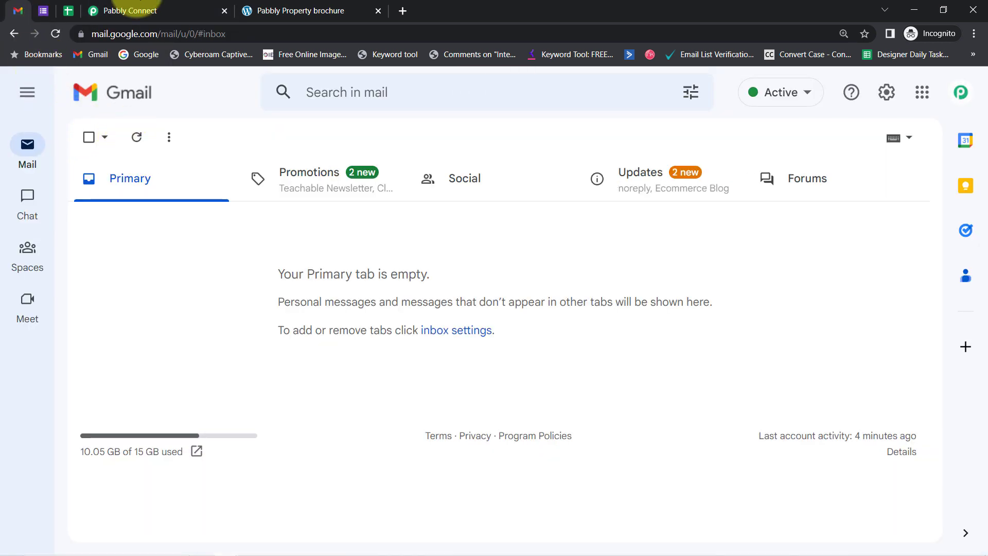
left_click(136, 137)
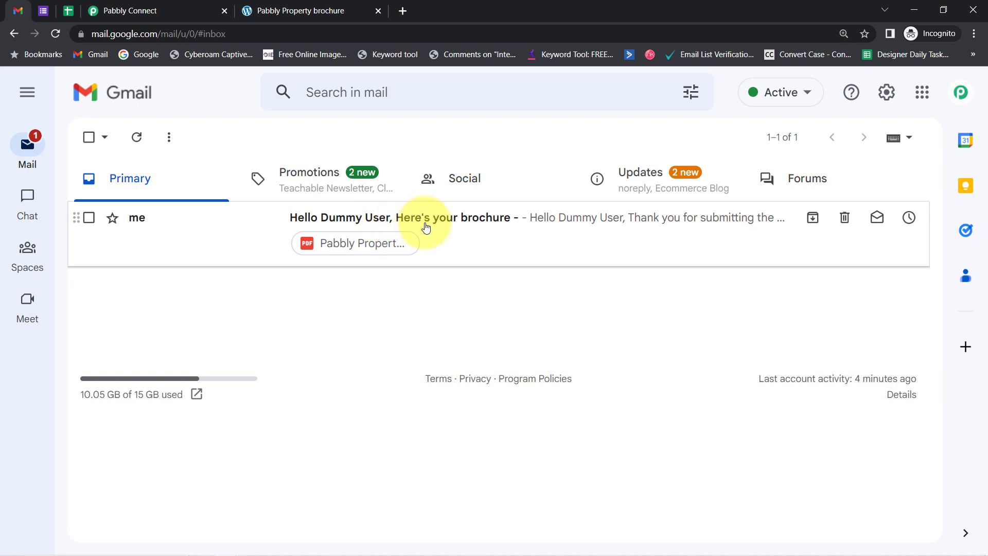
left_click(466, 225)
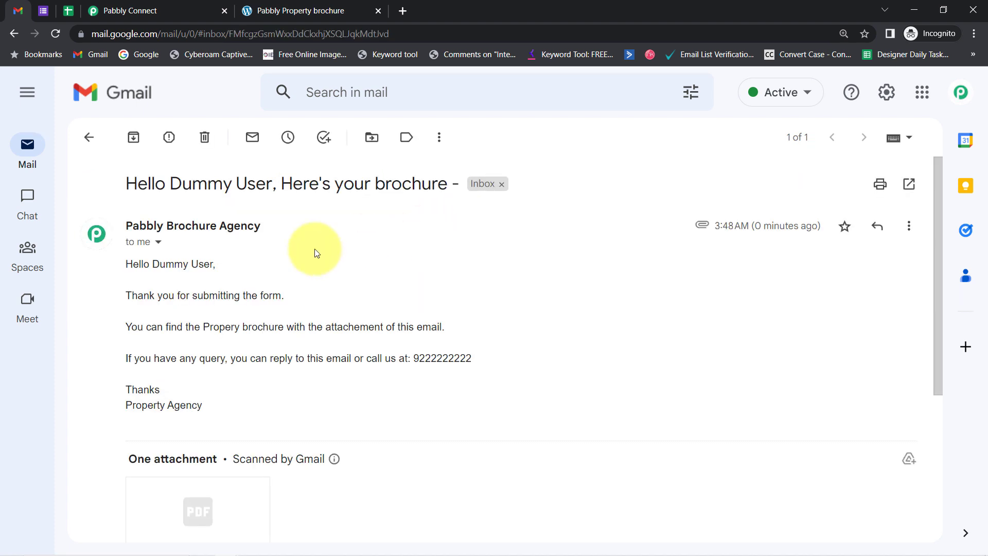
Check the email's greeting, message lines and contact sentence, and examine the attached Pabbly Property Brochure PDF.
left_click_drag(148, 269, 227, 267)
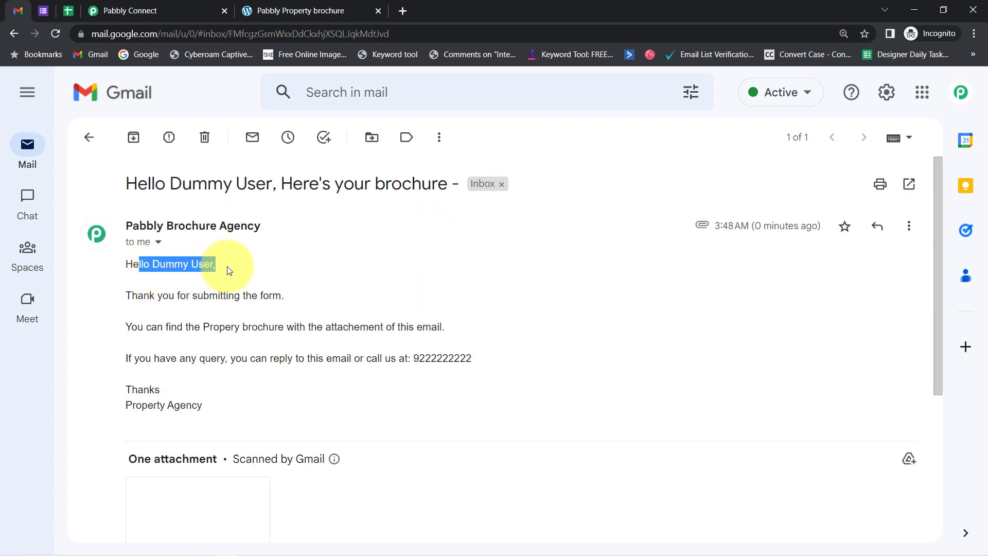
left_click_drag(177, 289, 285, 294)
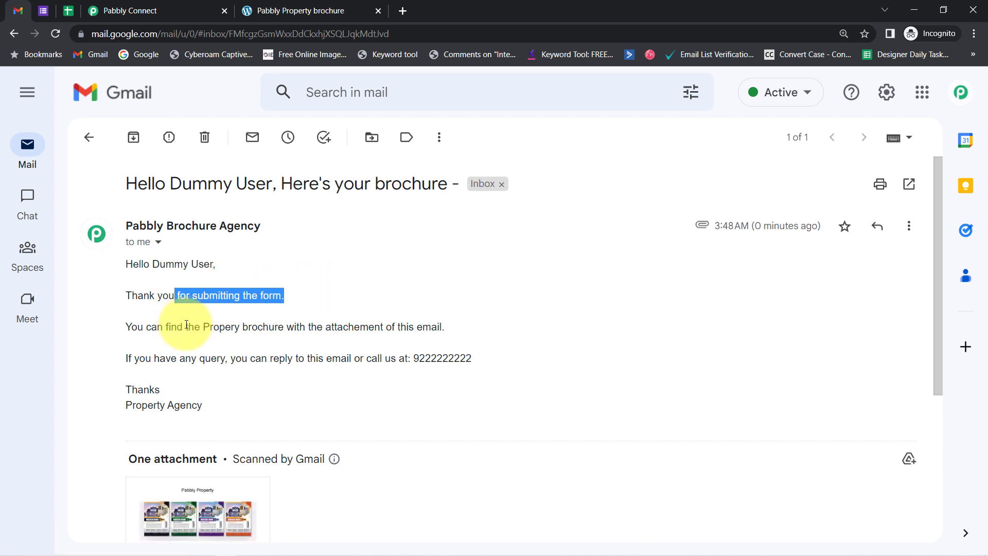
left_click_drag(177, 326, 457, 337)
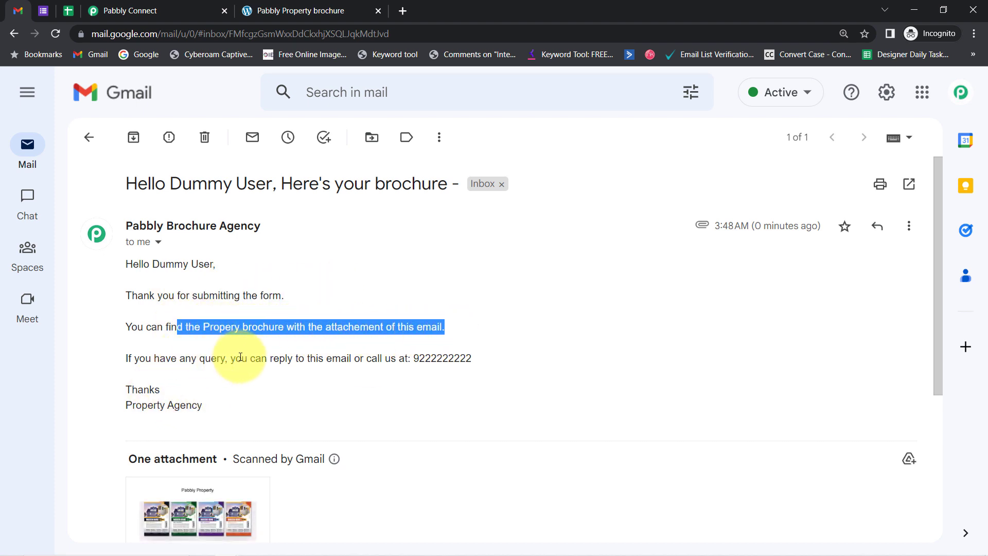
left_click_drag(242, 359, 453, 357)
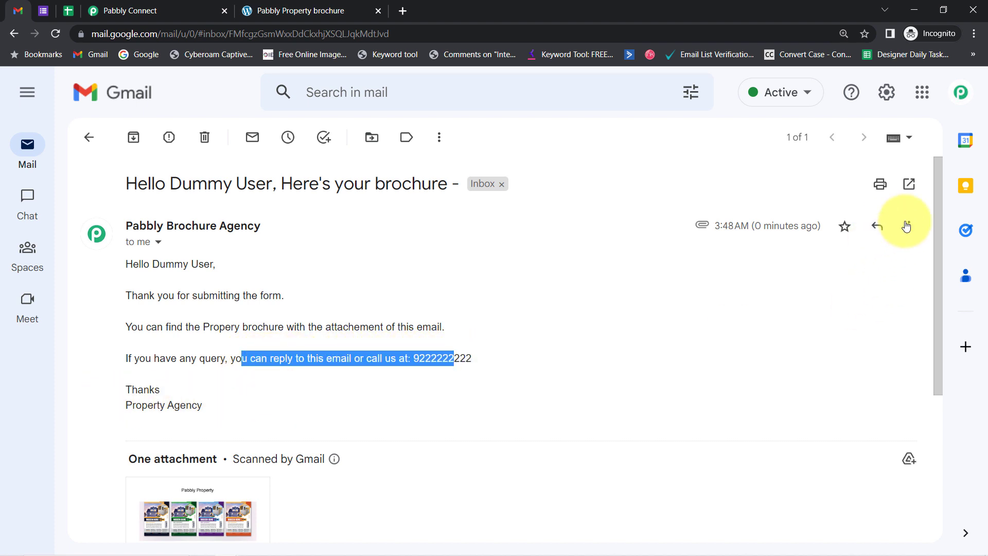
left_click_drag(937, 218, 935, 290)
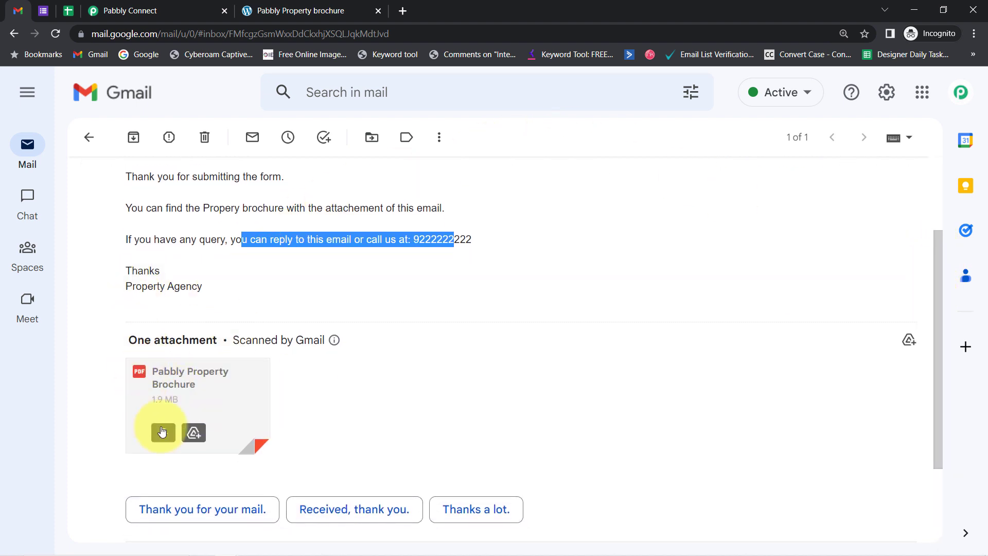
mouse_move(225, 377)
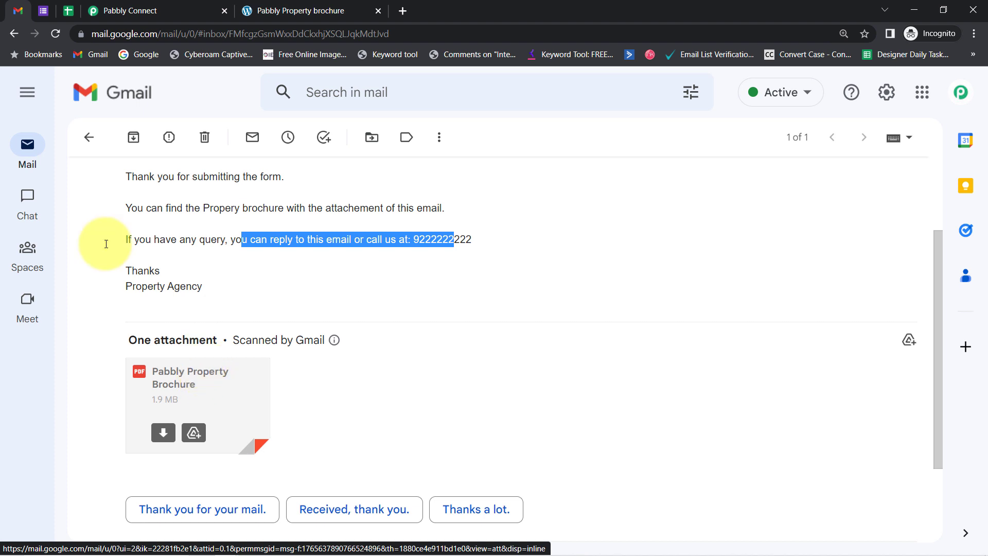
Switch to Google Forms, preview the Enquiry for Property form, and return to the brochure email in Gmail.
left_click(43, 11)
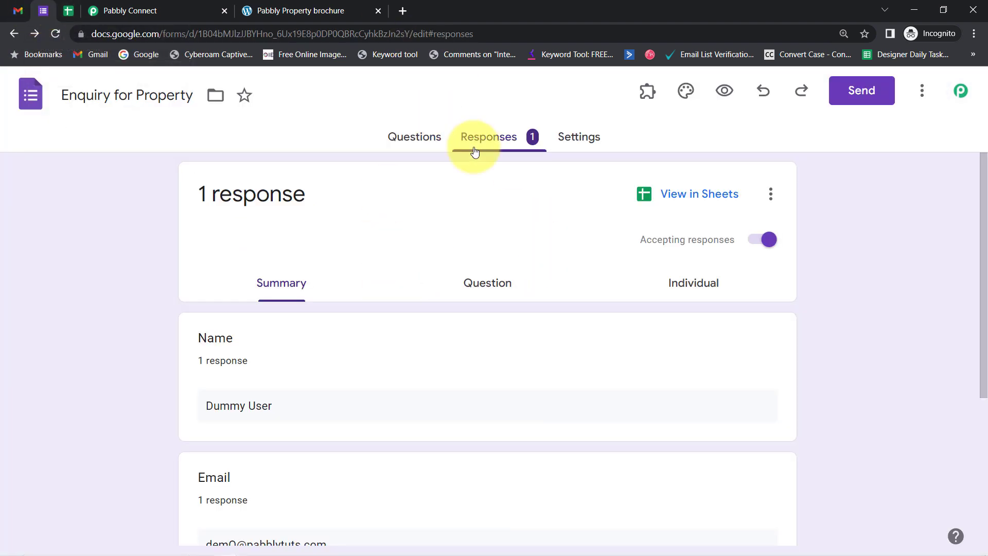
left_click(718, 95)
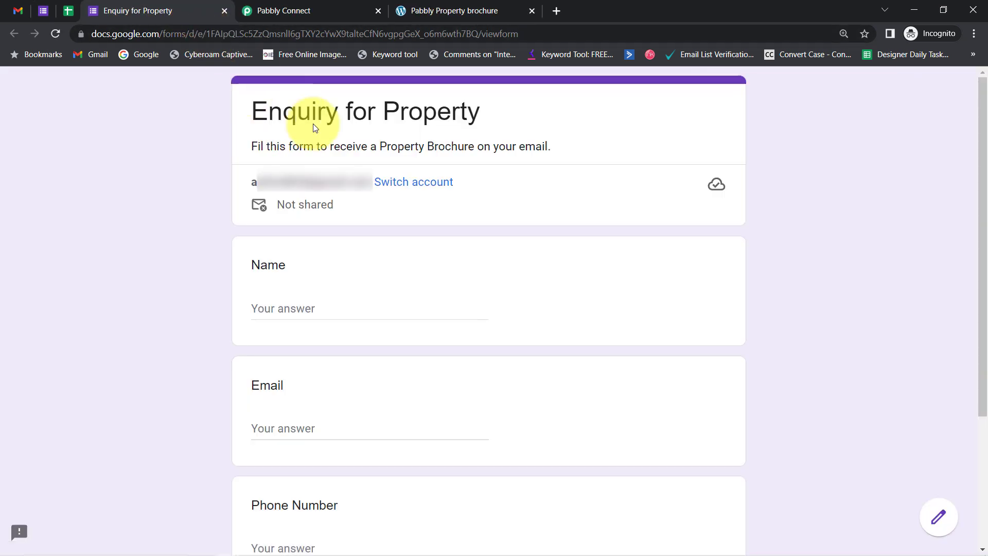
left_click_drag(382, 111, 471, 112)
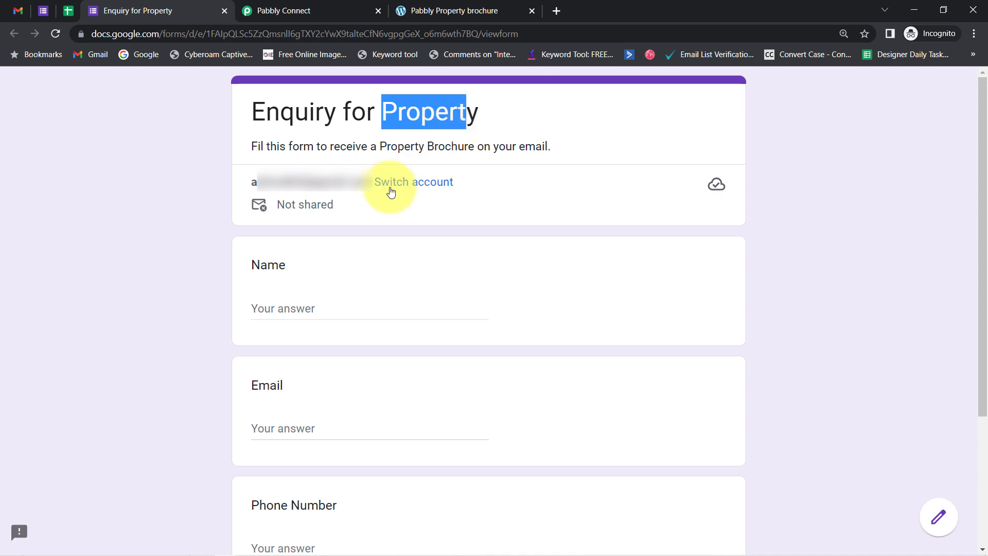
left_click(11, 9)
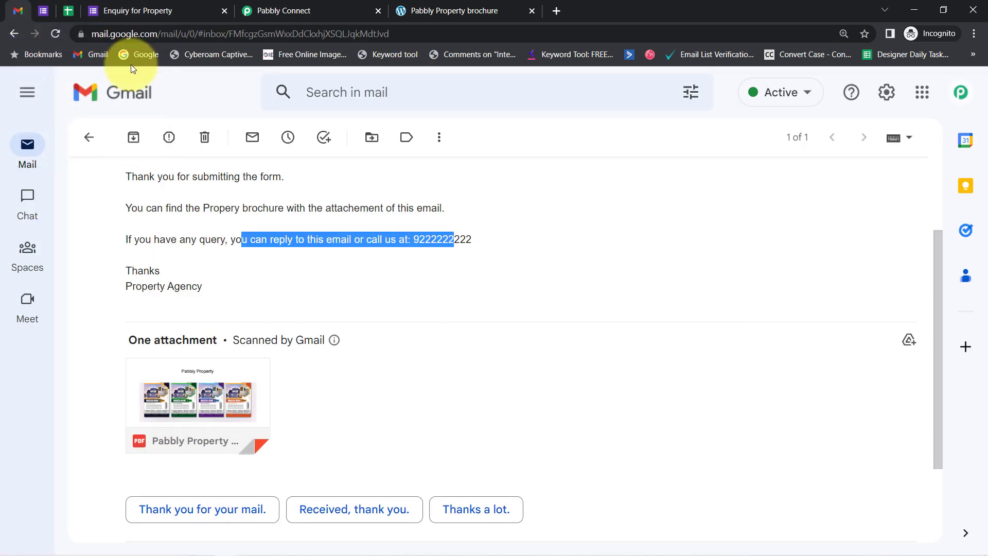
Close the form preview and brochure pages and switch to the Pabbly Connect workflow.
left_click(225, 11)
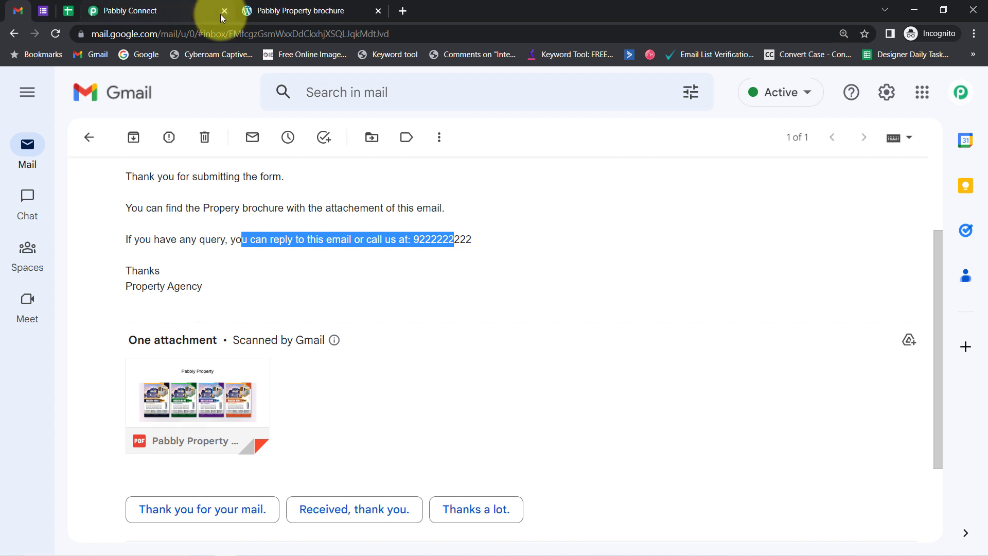
left_click(378, 10)
left_click(135, 11)
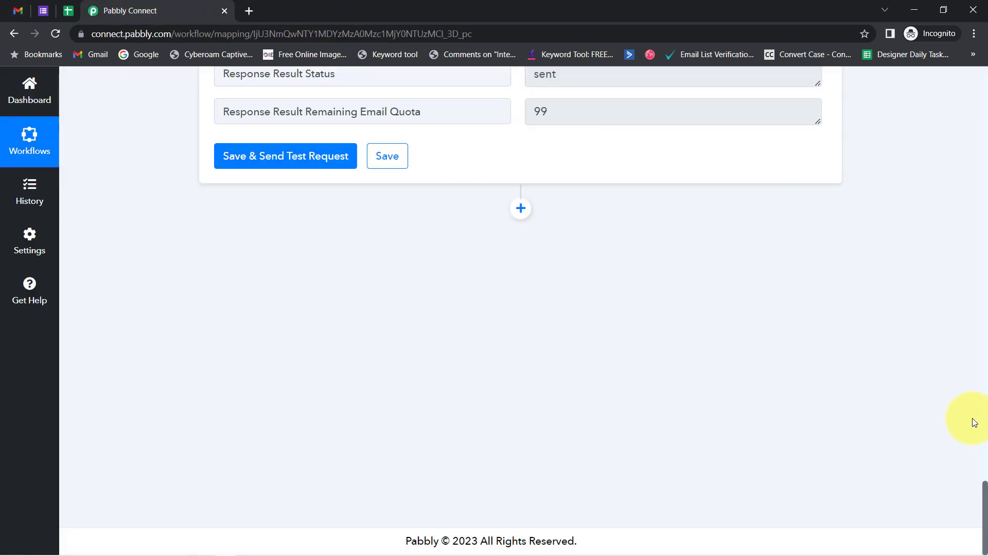
Collapse the Google Forms trigger and the Gmail action to show the workflow as an overview.
left_click_drag(984, 493, 952, 7)
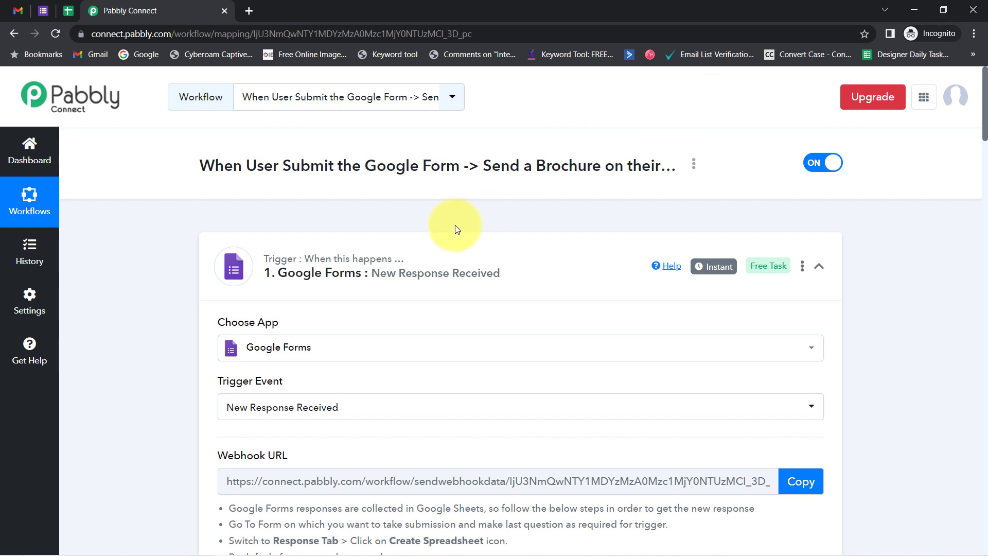
left_click(418, 261)
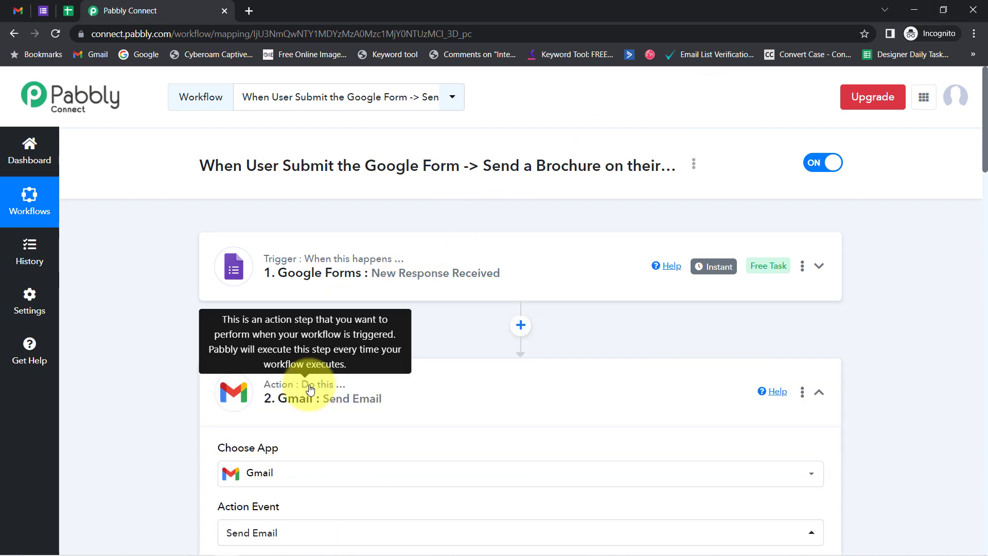
left_click(303, 383)
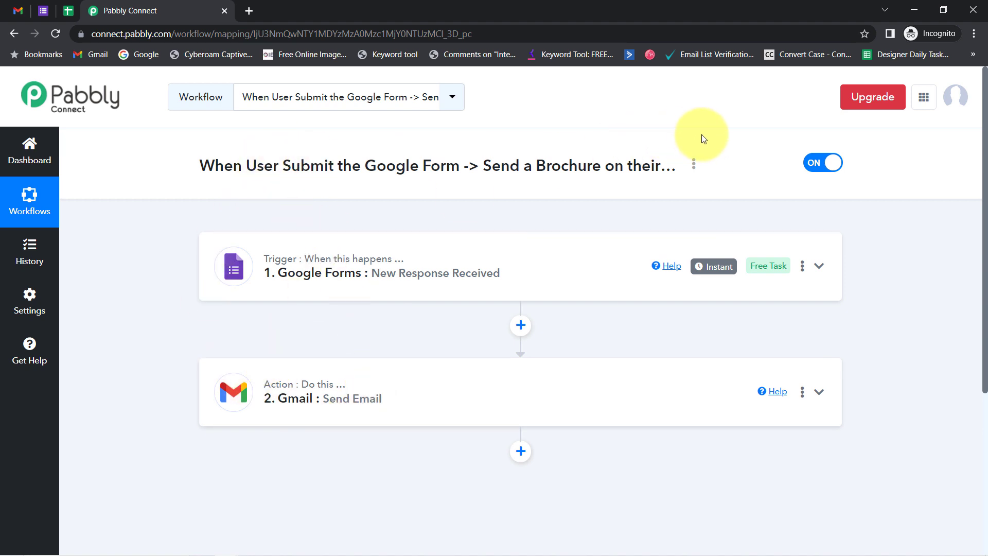
Copy the workflow's share link and close the Share Workflow dialog.
left_click(693, 163)
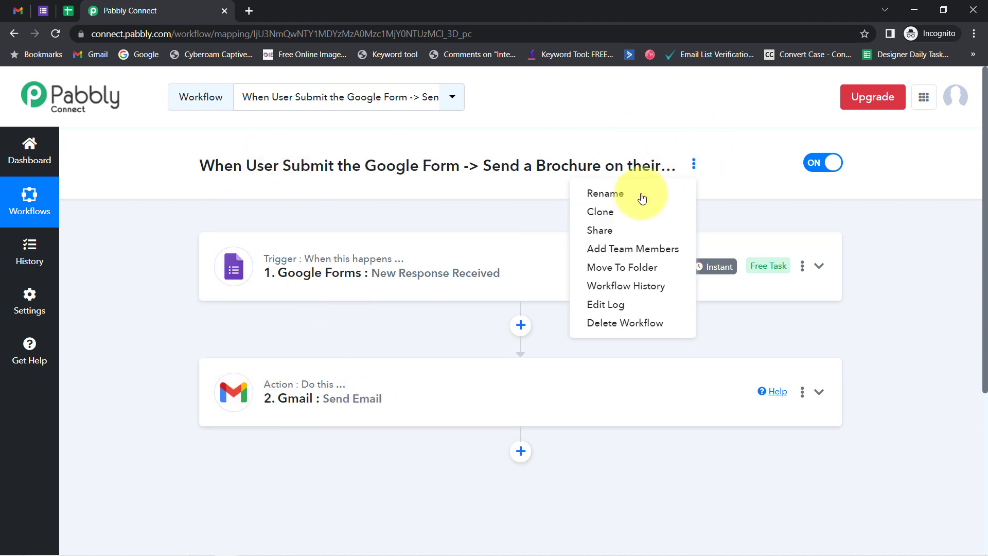
left_click(597, 228)
left_click(668, 316)
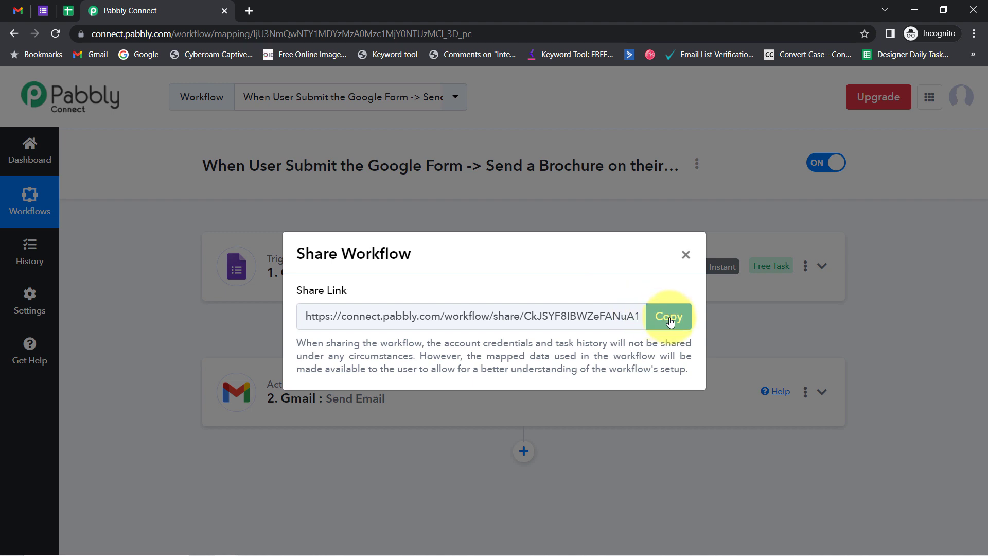
left_click(664, 314)
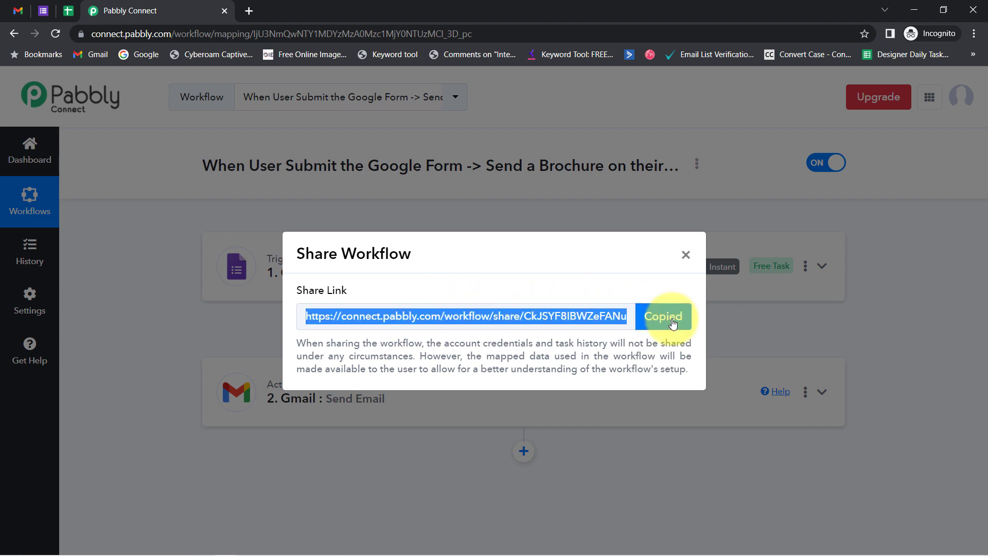
left_click(685, 256)
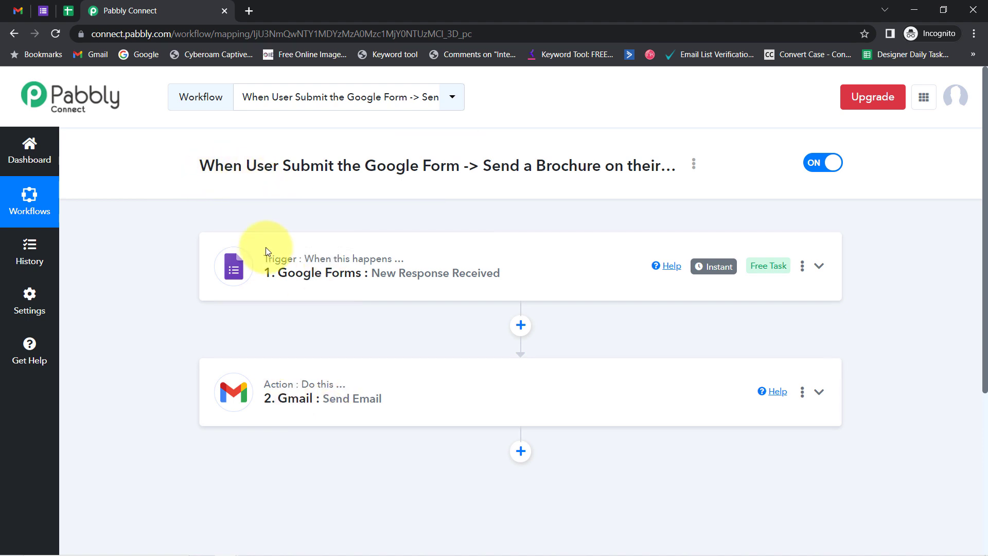
mouse_move(288, 262)
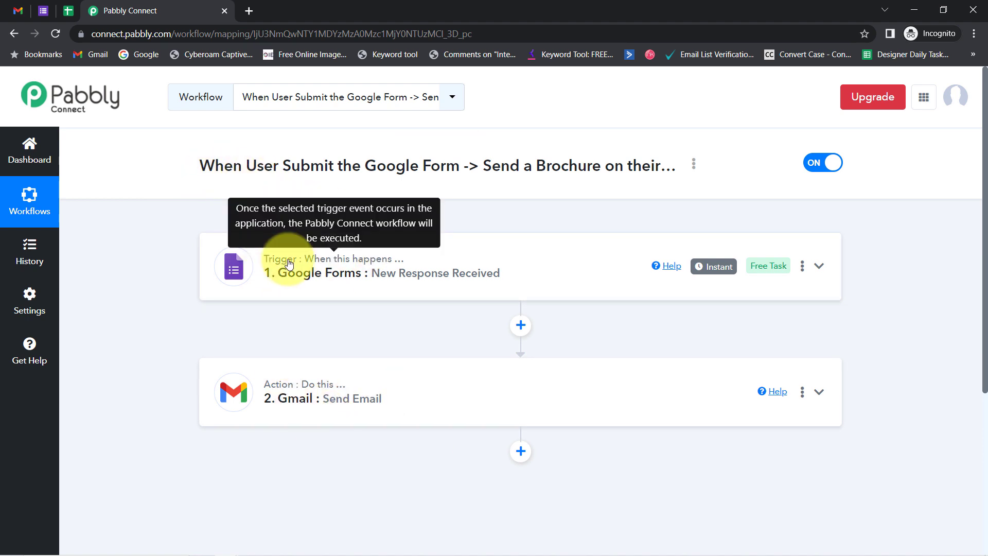